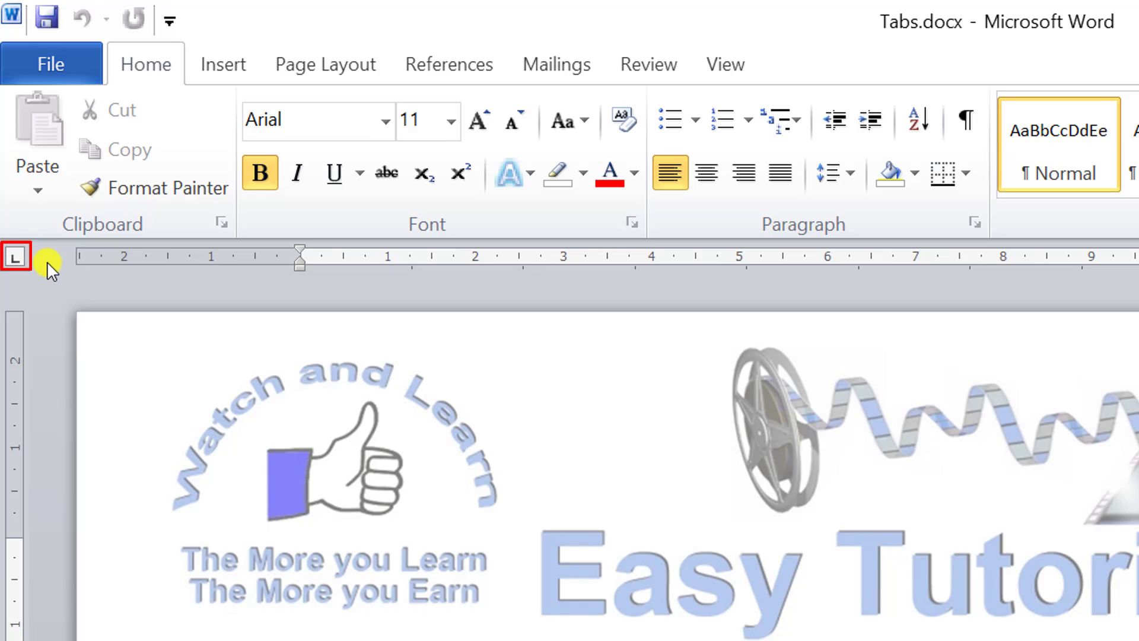
- Hide the ruler and display it again
{"action": "scroll", "coordinate": [437, 598], "scroll_direction": "down", "scroll_amount": 2}
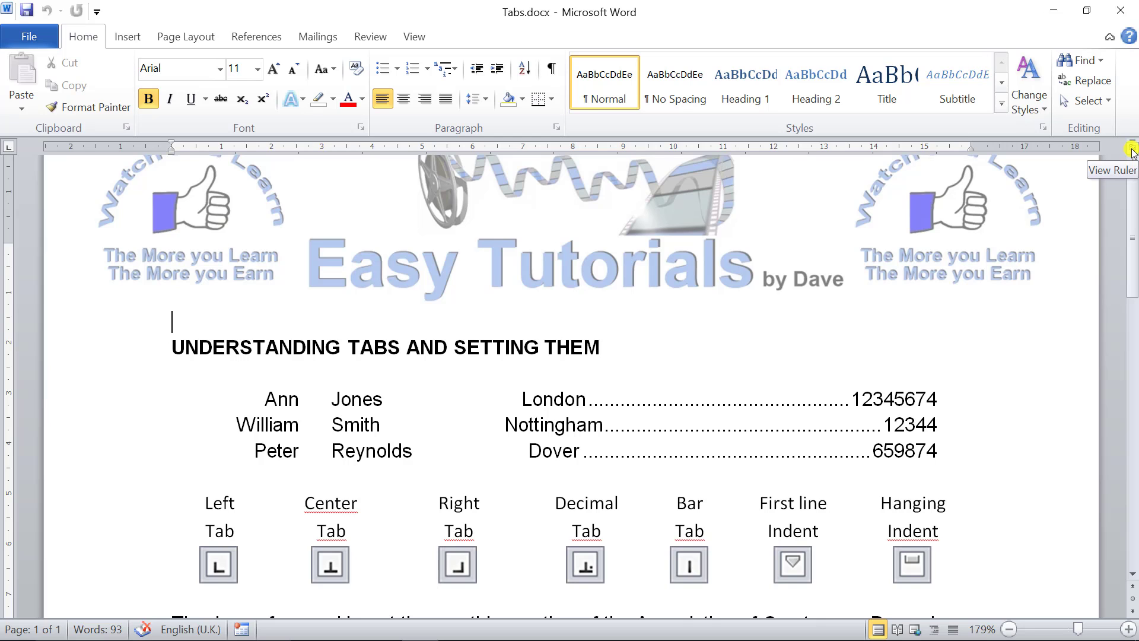
{"action": "scroll", "coordinate": [1133, 153], "scroll_direction": "up", "scroll_amount": 1}
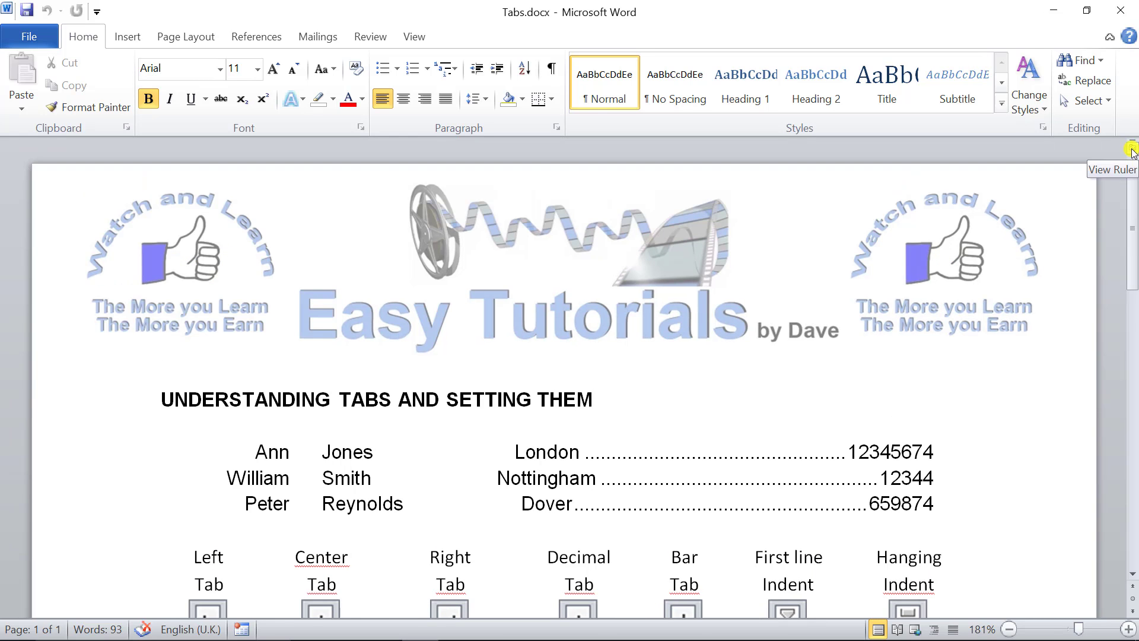
{"action": "left_click", "coordinate": [1133, 151]}
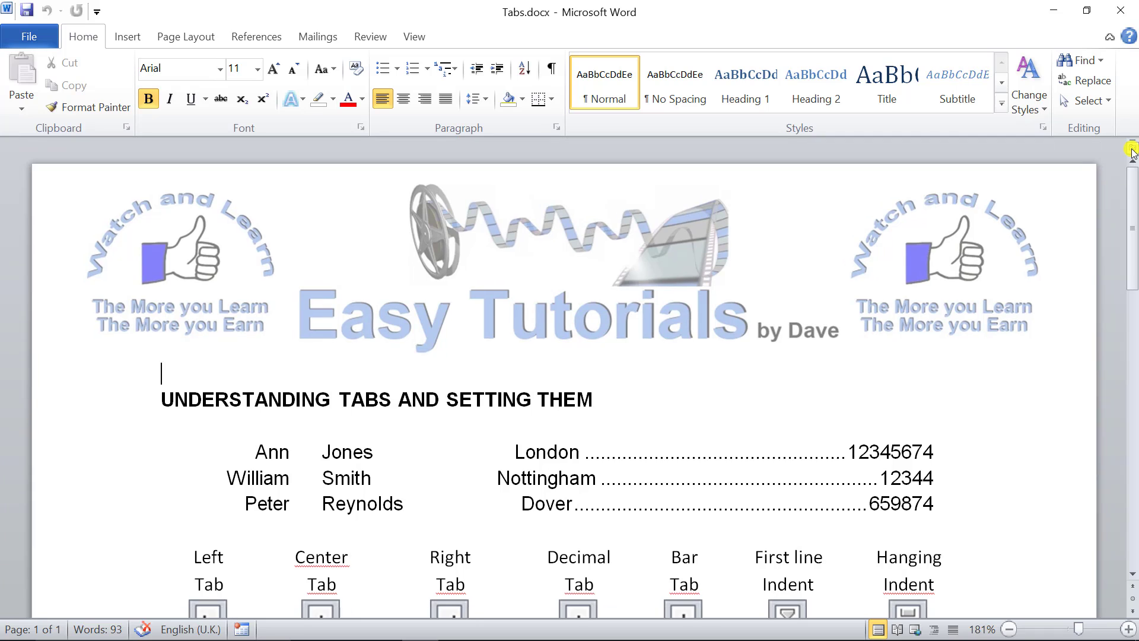
{"action": "left_click", "coordinate": [1133, 151]}
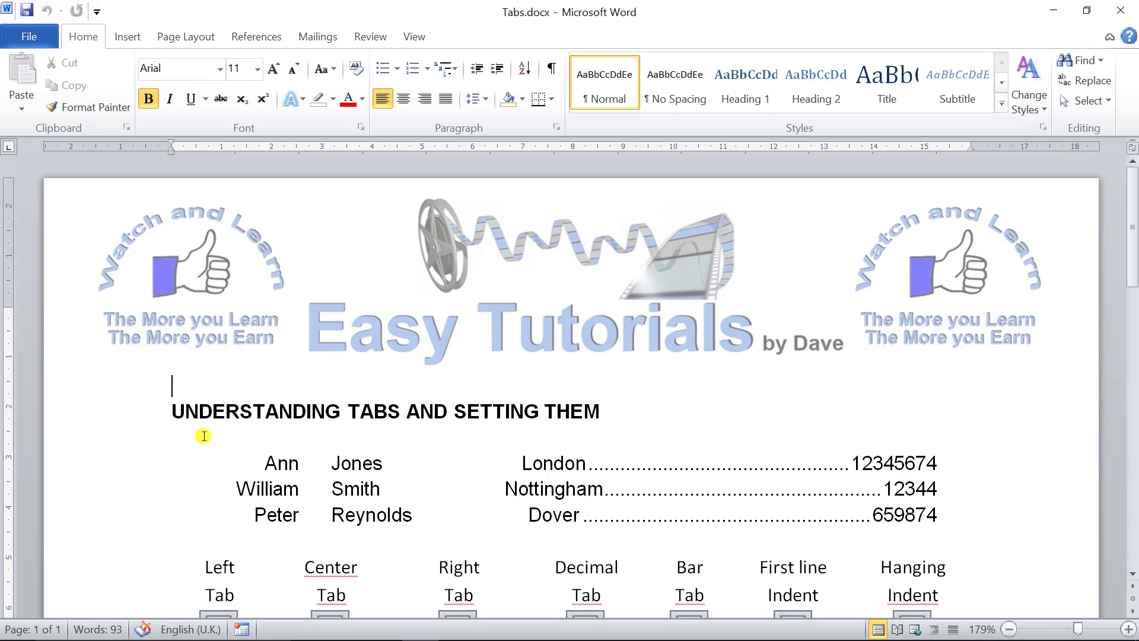
- Turn on the display of formatting marks and inspect the tabs in the three-row sample list and the row of tab types
{"action": "left_click", "coordinate": [272, 473]}
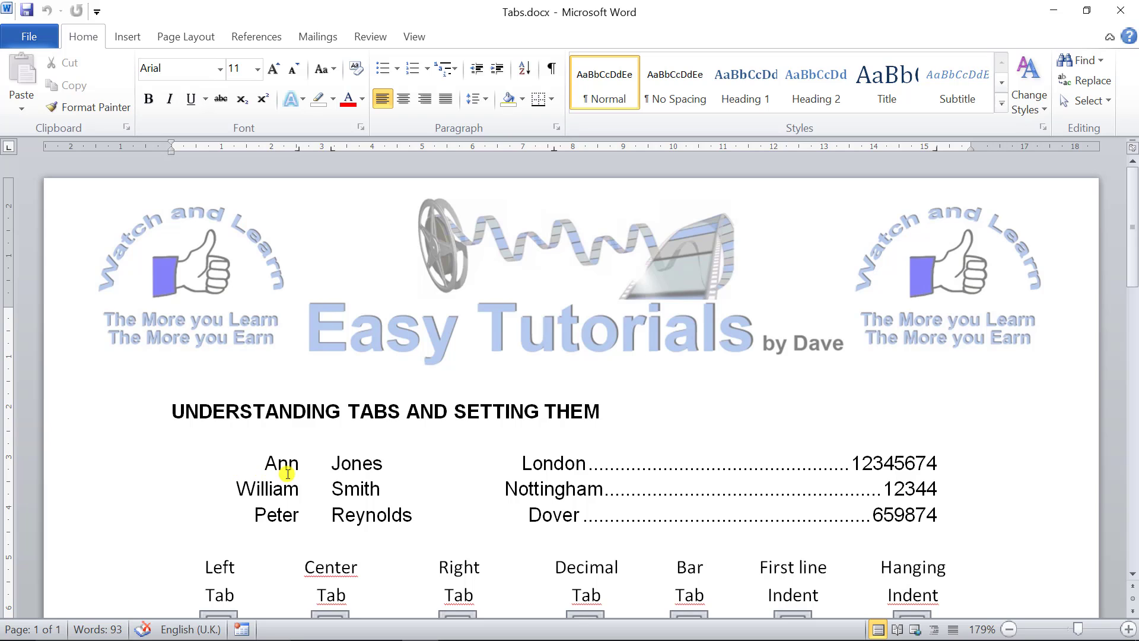
{"action": "left_click", "coordinate": [552, 70]}
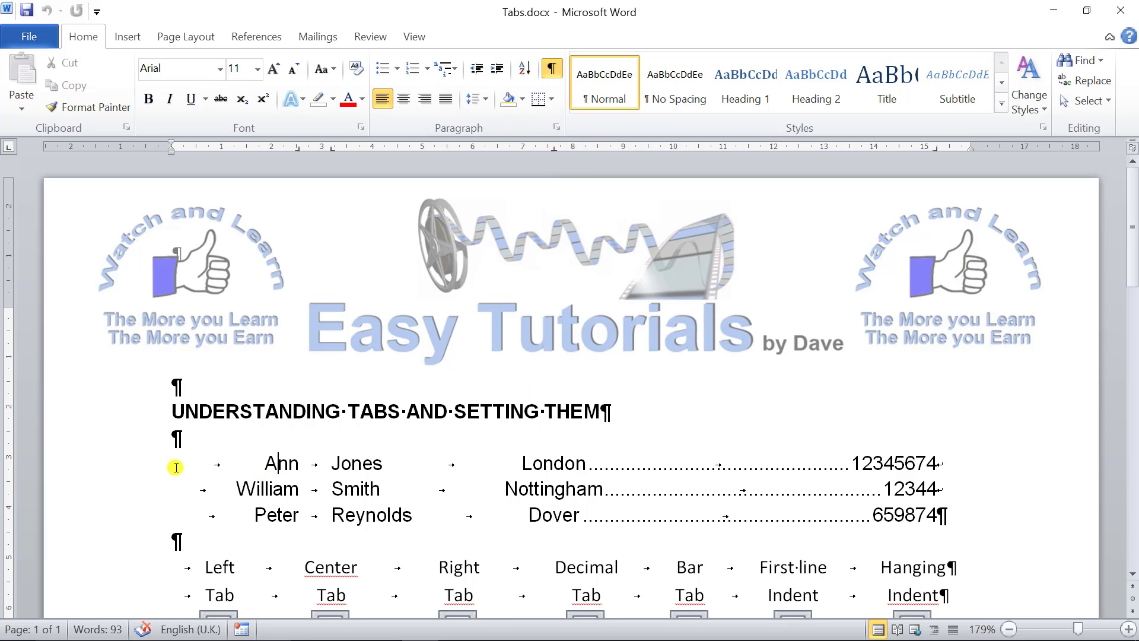
{"action": "left_click_drag", "start_coordinate": [149, 472], "coordinate": [168, 509]}
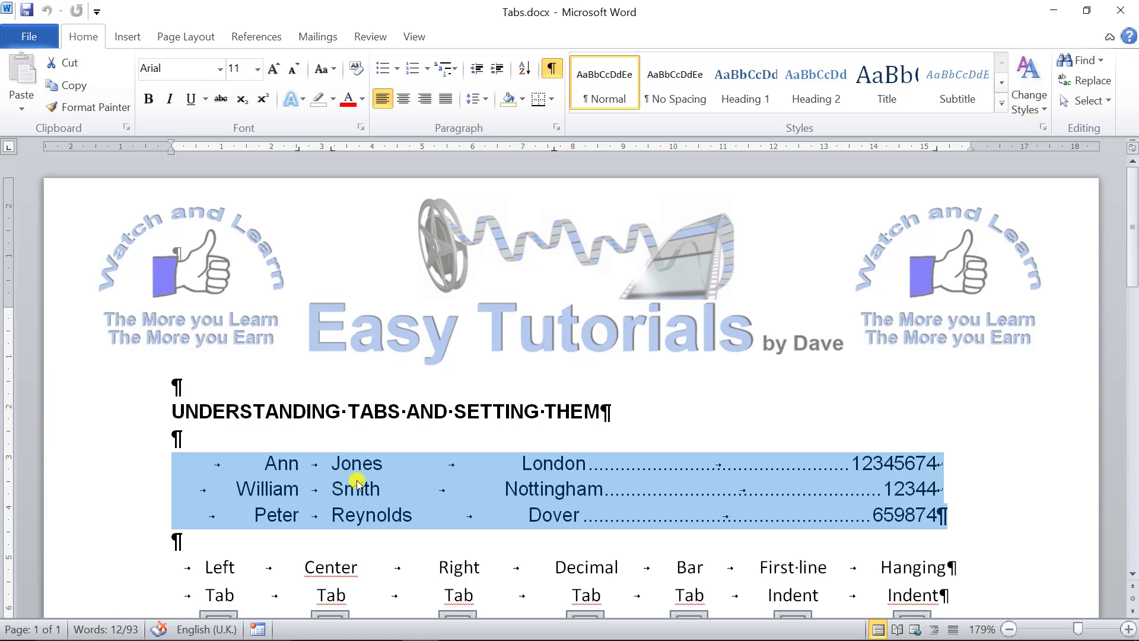
{"action": "left_click", "coordinate": [214, 572]}
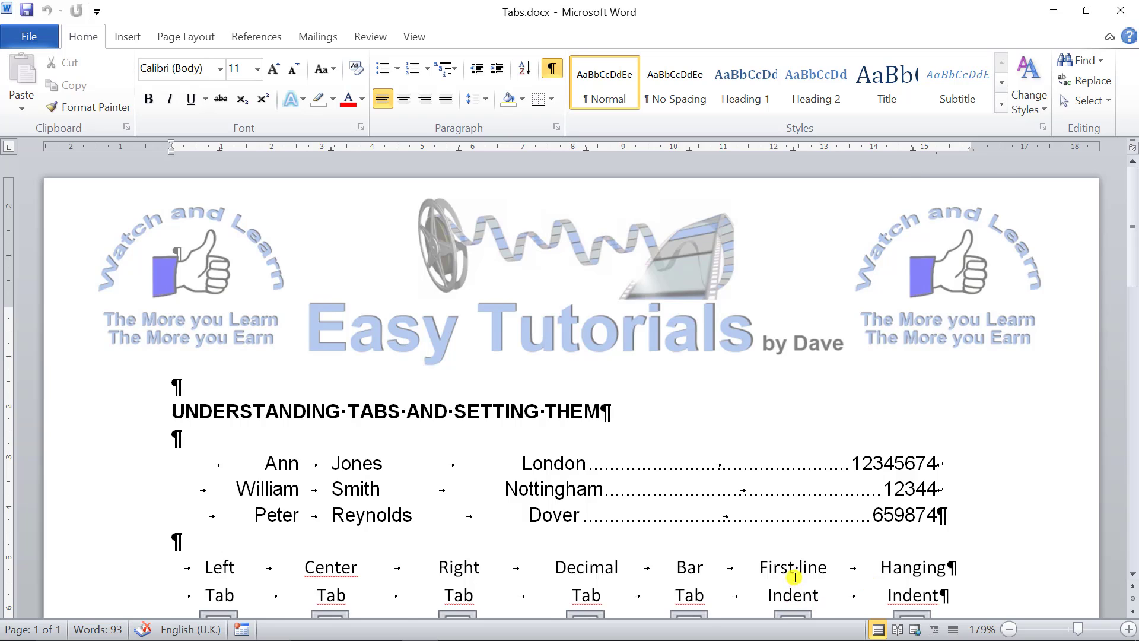
- In the last empty paragraph below the letter text, set a right tab at 2.5 cm and a left tab at 3.5 cm
{"action": "scroll", "coordinate": [794, 576], "scroll_direction": "down", "scroll_amount": 1}
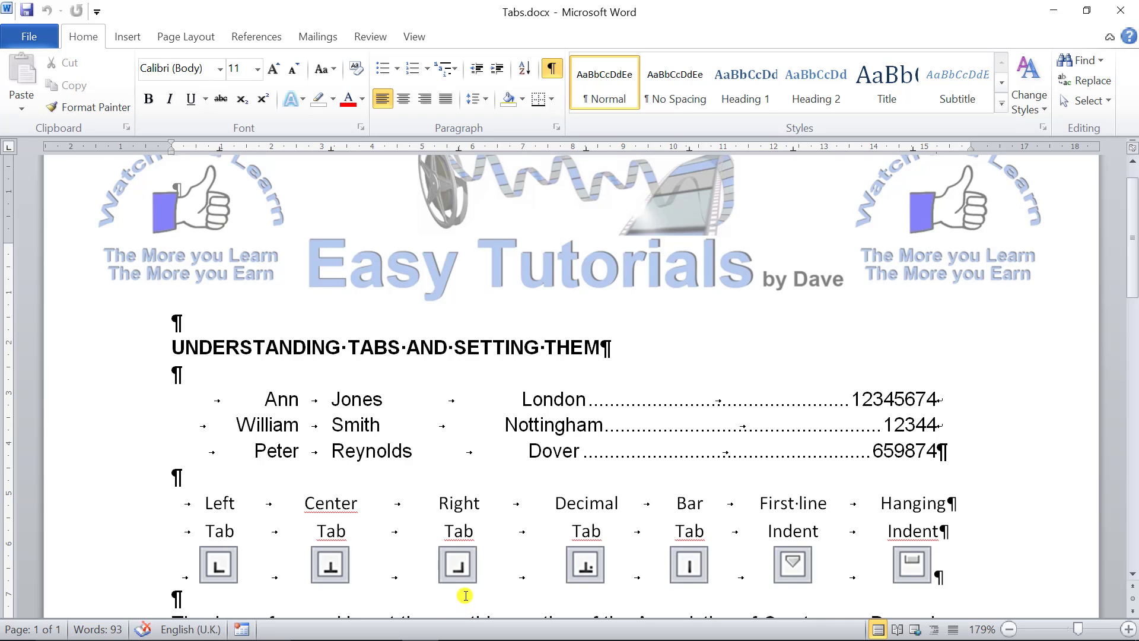
{"action": "scroll", "coordinate": [466, 596], "scroll_direction": "down", "scroll_amount": 5}
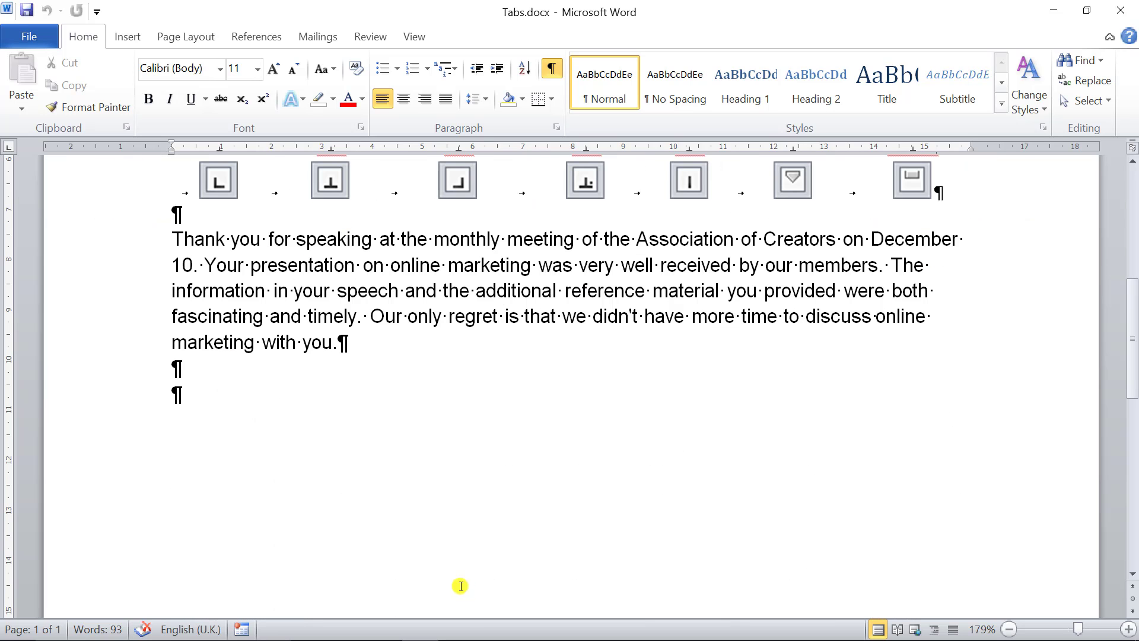
{"action": "left_click", "coordinate": [177, 394]}
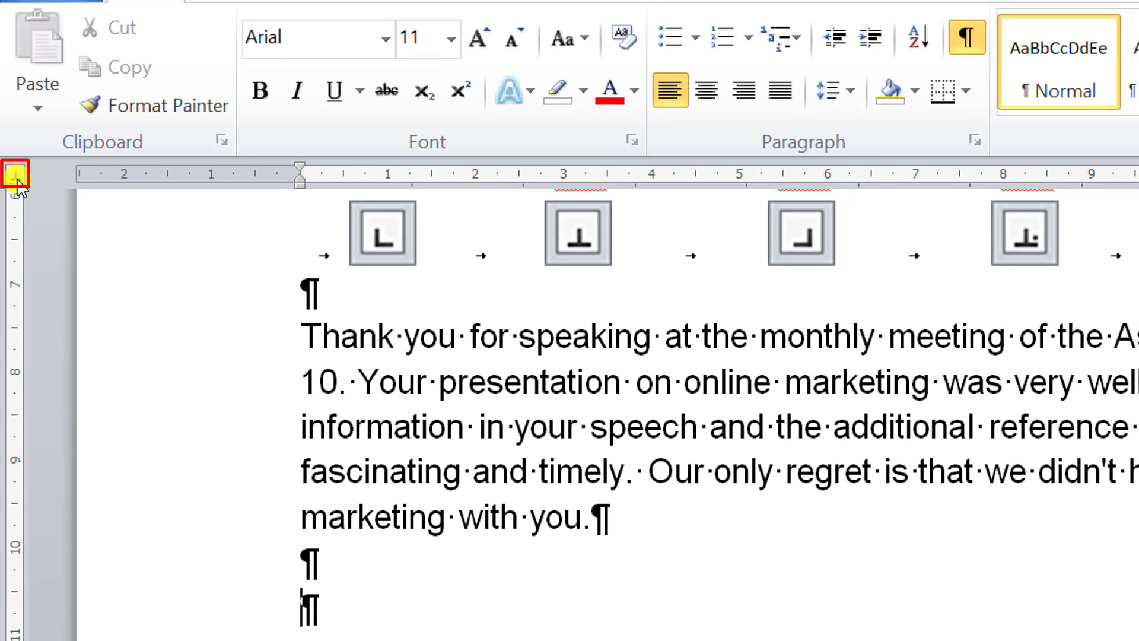
{"action": "left_click", "coordinate": [16, 178]}
{"action": "left_click", "coordinate": [21, 187]}
{"action": "left_click", "coordinate": [20, 188]}
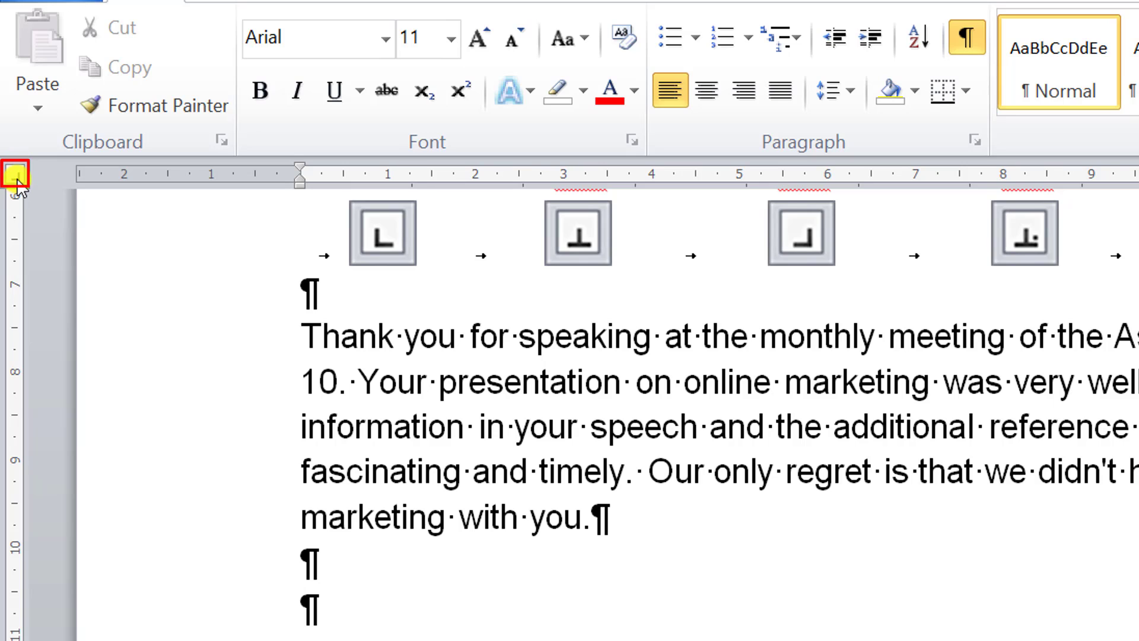
{"action": "left_click", "coordinate": [519, 176]}
{"action": "left_click", "coordinate": [519, 178]}
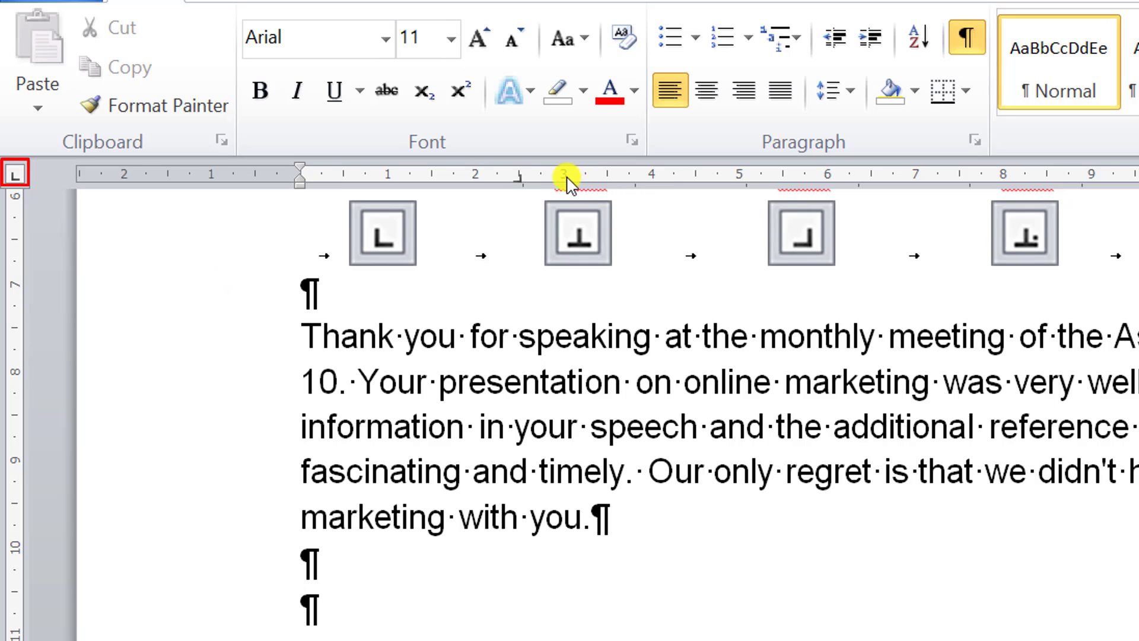
{"action": "left_click", "coordinate": [607, 176]}
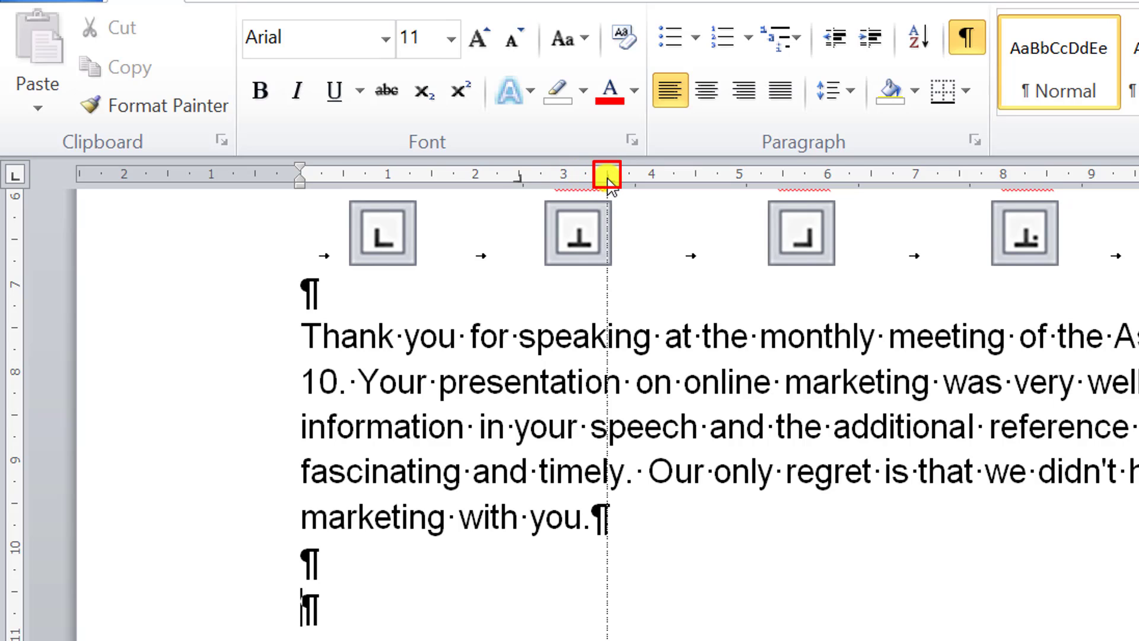
- Add a center tab at 9.5 cm and a right tab at the right margin to the same paragraph
{"action": "left_click", "coordinate": [17, 176]}
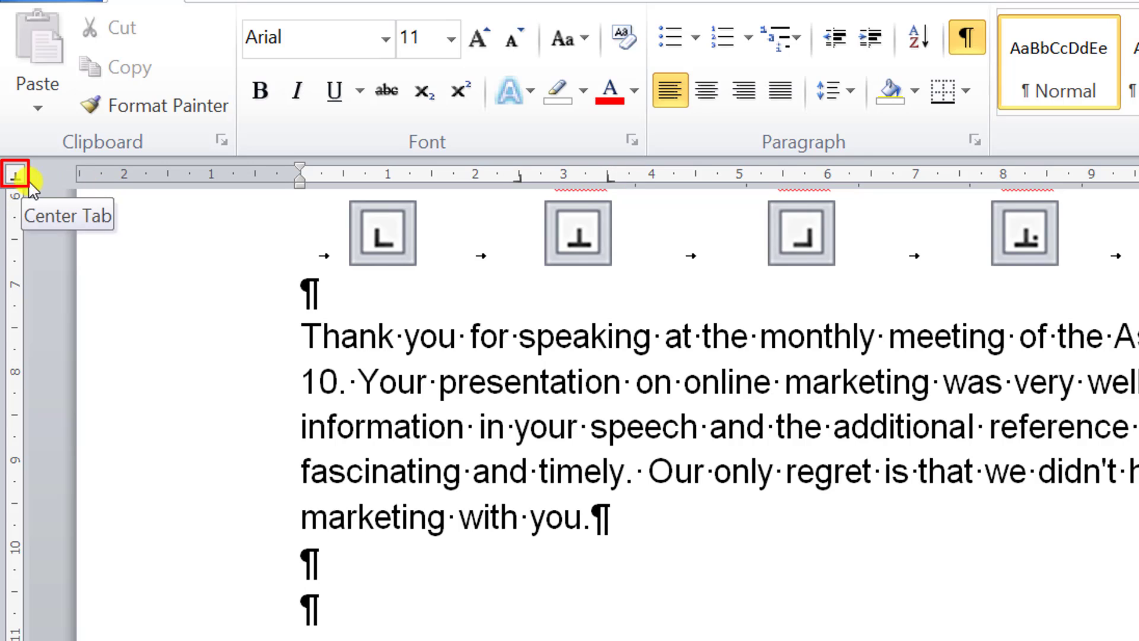
{"action": "left_click", "coordinate": [581, 243]}
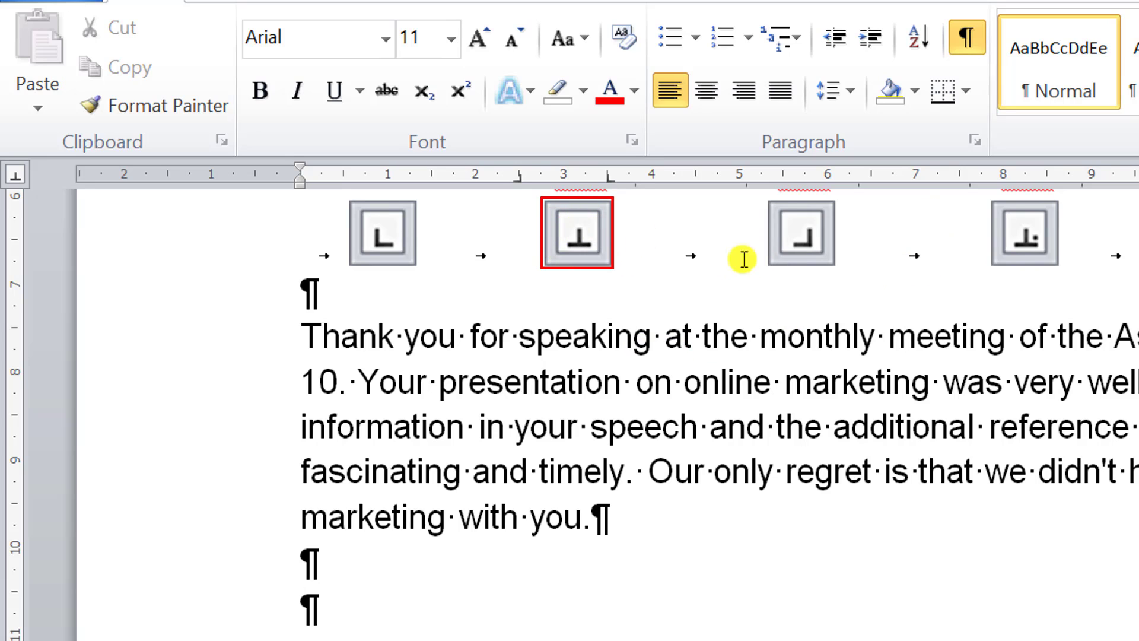
{"action": "left_click", "coordinate": [1025, 247]}
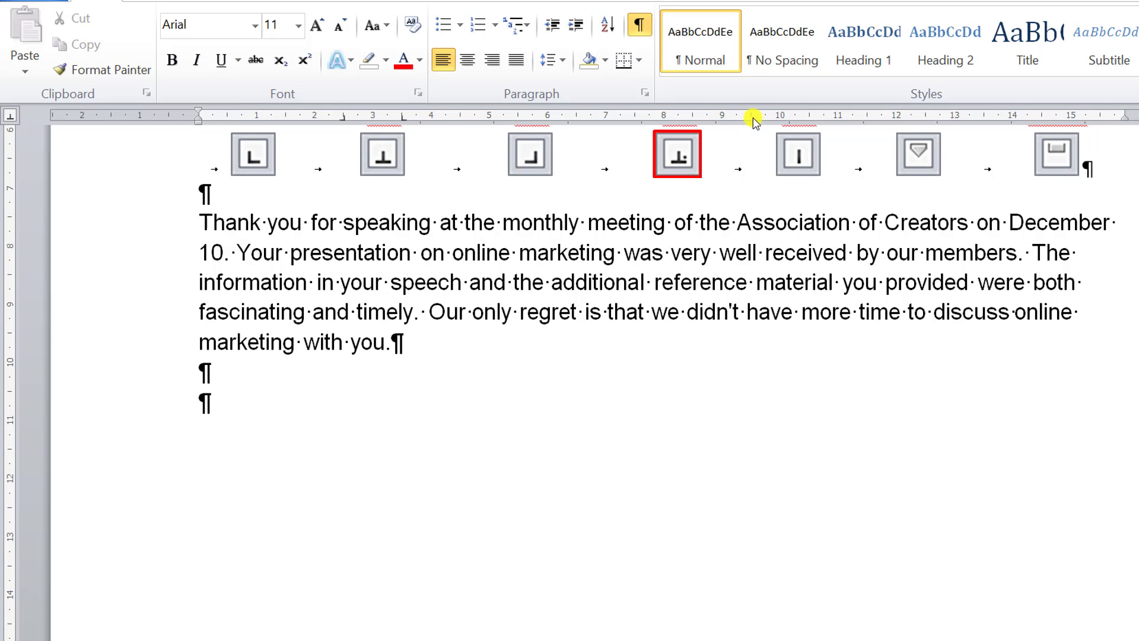
{"action": "left_click", "coordinate": [752, 119]}
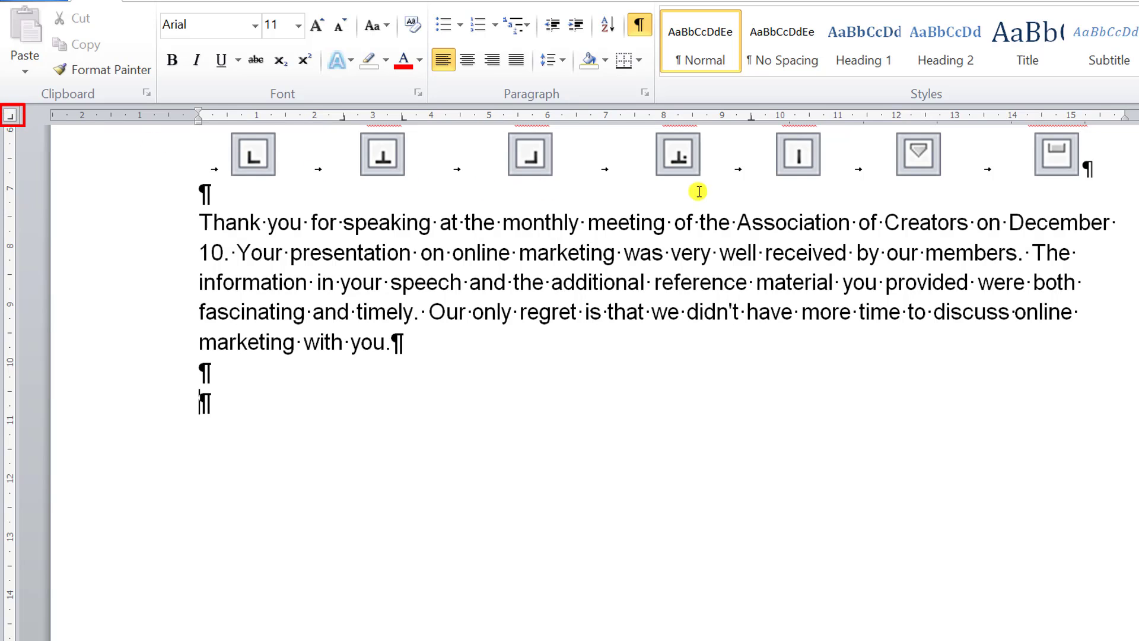
{"action": "left_click", "coordinate": [1102, 116]}
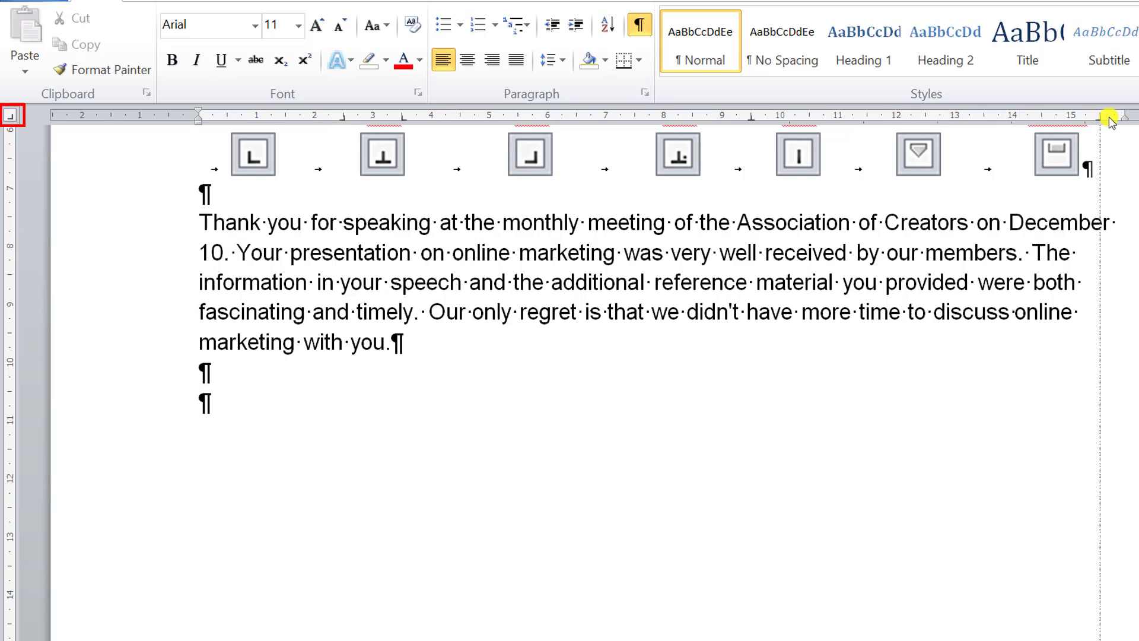
{"action": "left_click_drag", "start_coordinate": [1111, 120], "coordinate": [1127, 119]}
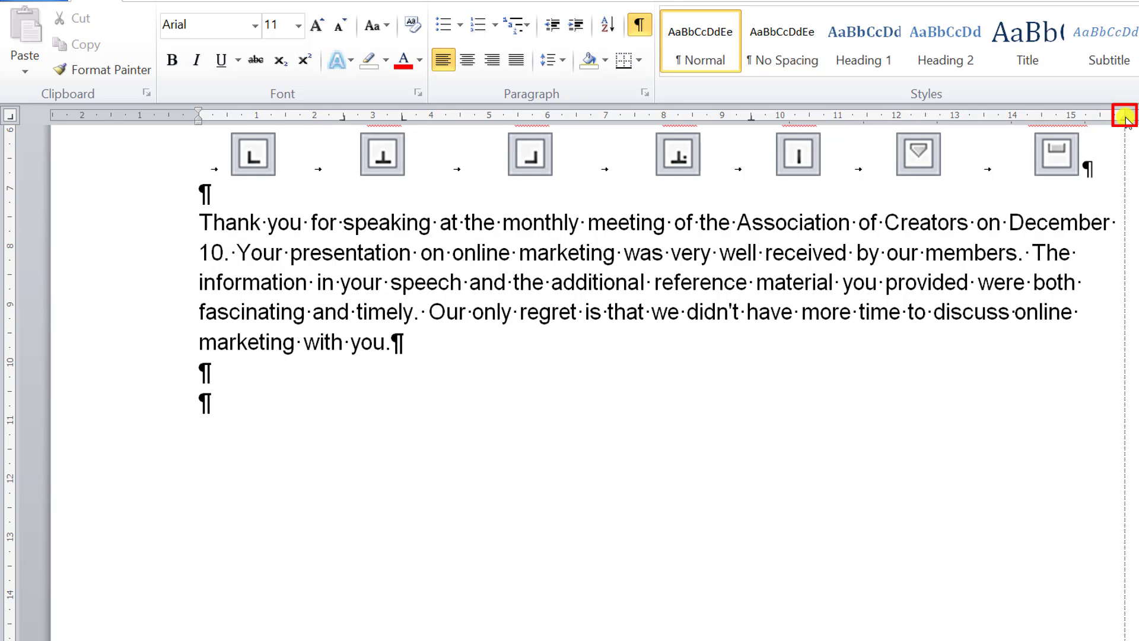
{"action": "left_click_drag", "start_coordinate": [1127, 119], "coordinate": [1125, 119]}
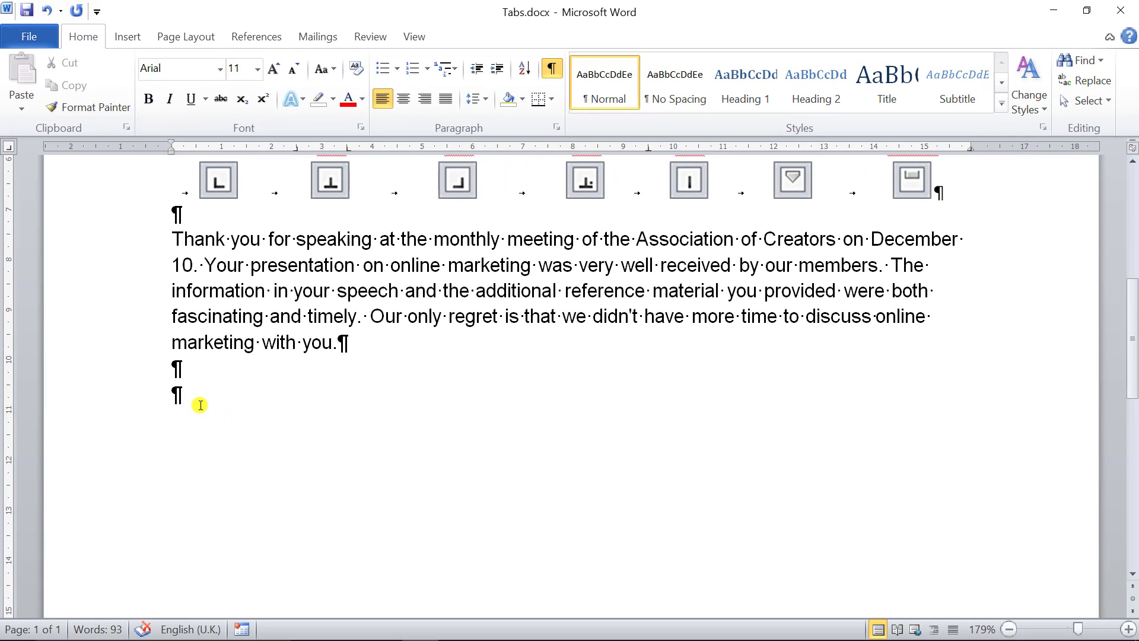
- Fill the first row across the tab stops with a first name, surname, the city Leeds and a phone number
{"action": "key", "text": "Tab"}
{"action": "key", "text": "Tab"}
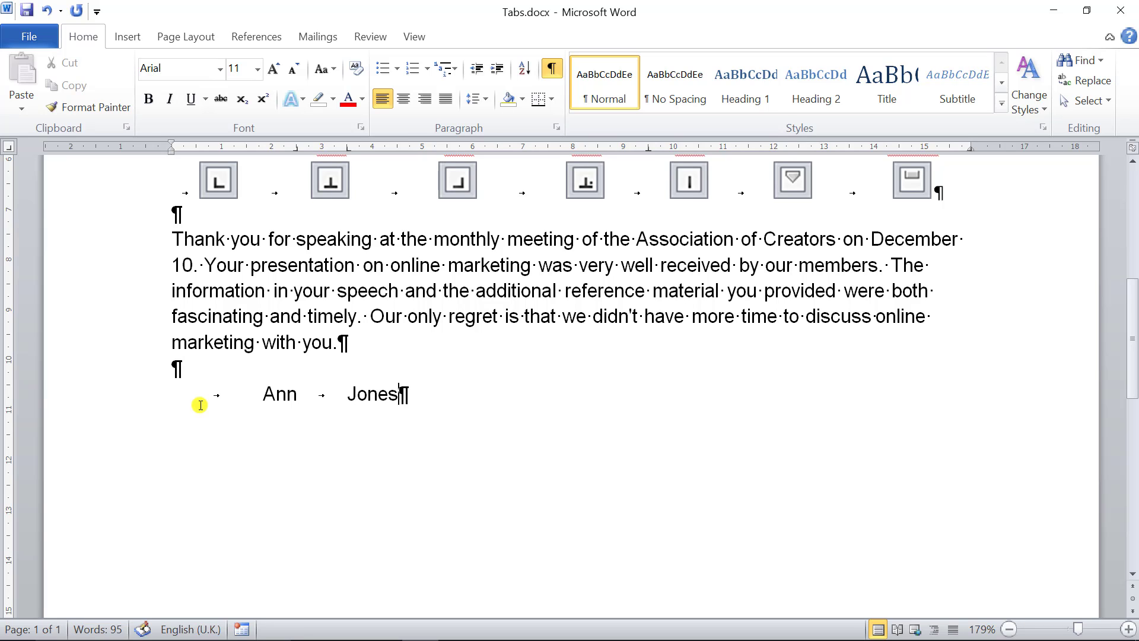
{"action": "key", "text": "Tab"}
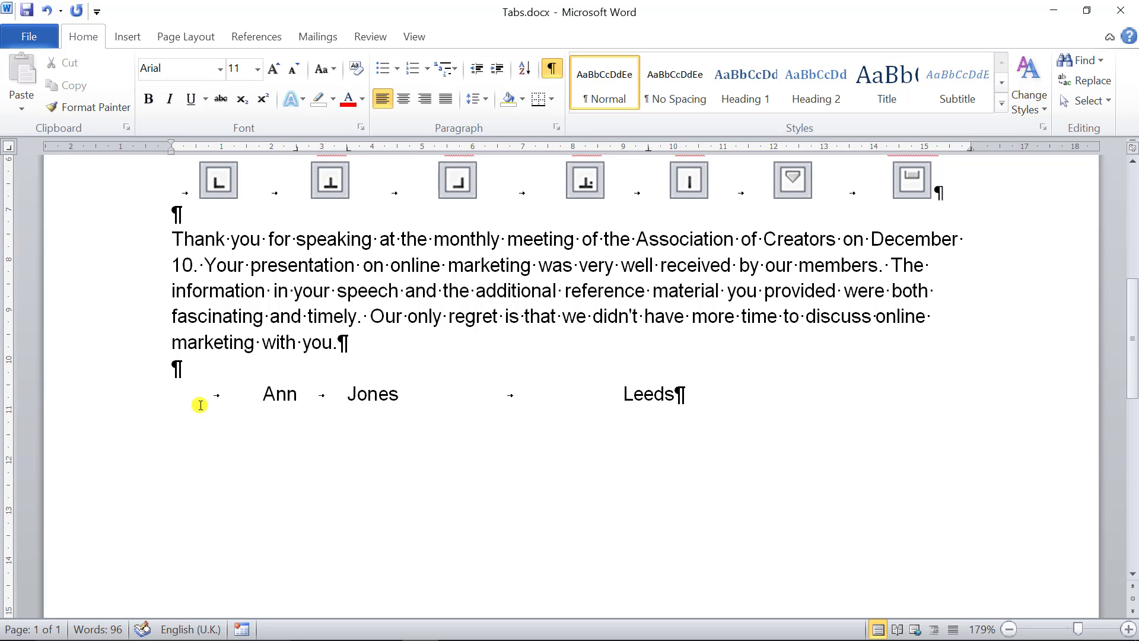
{"action": "key", "text": "Tab"}
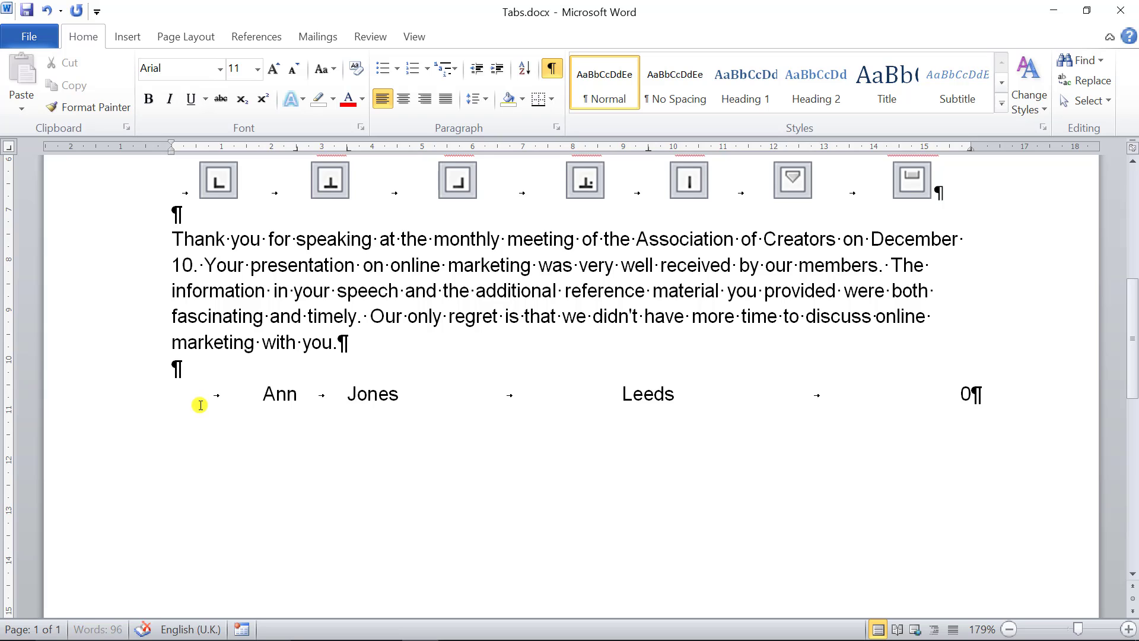
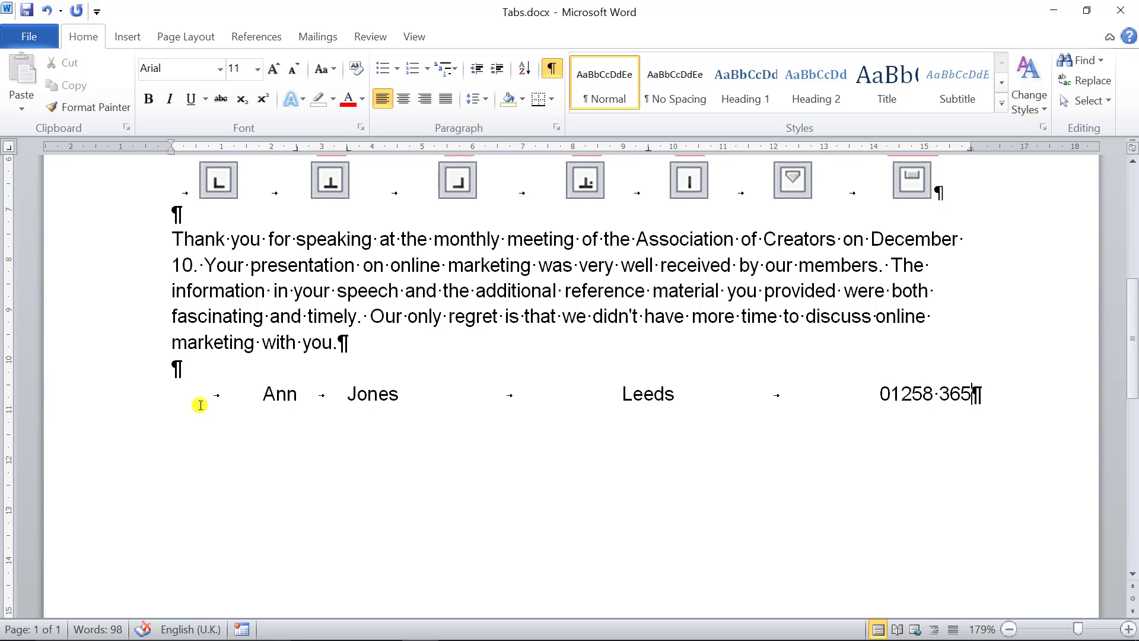
- End the first row with a manual line break and inspect its mark after the phone number
{"action": "key", "text": "shift+Return"}
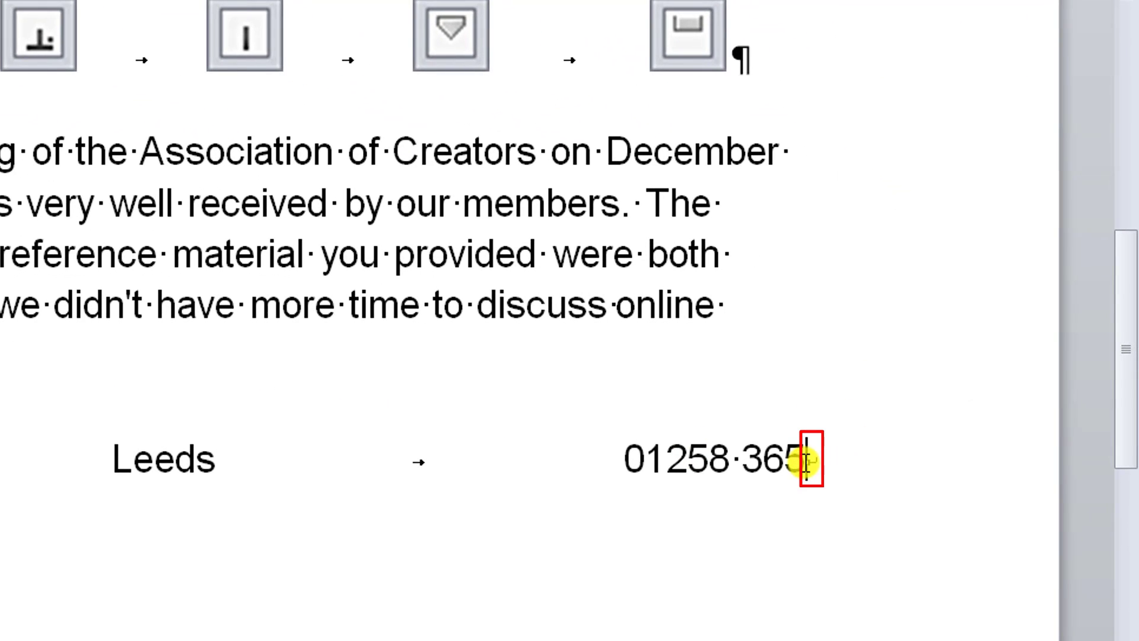
{"action": "left_click_drag", "start_coordinate": [804, 460], "coordinate": [828, 462]}
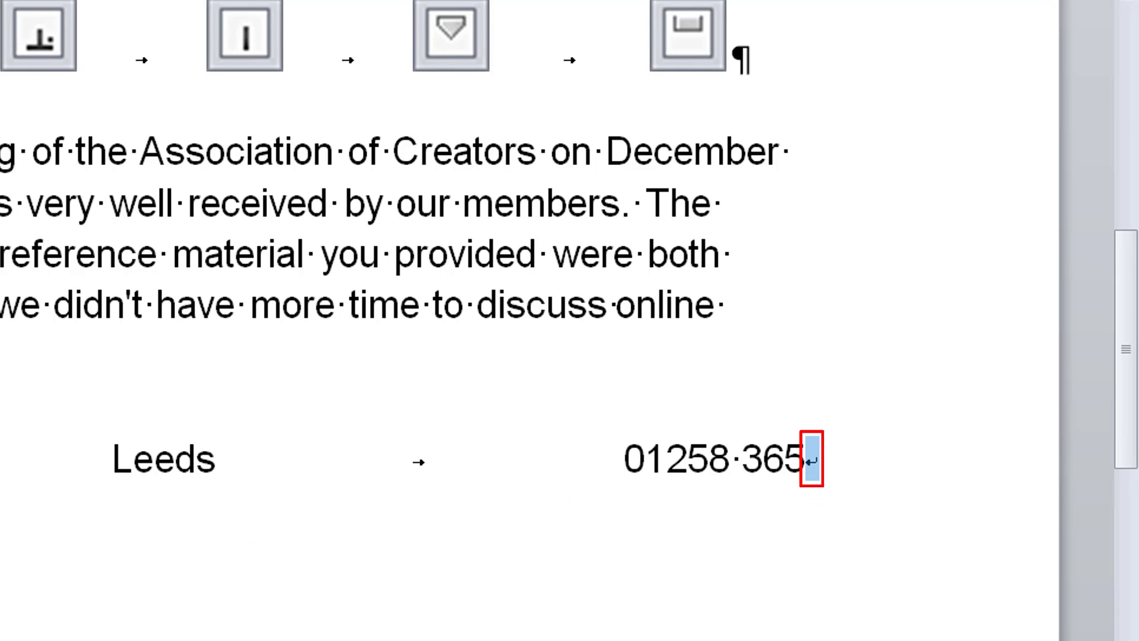
{"action": "left_click", "coordinate": [251, 502]}
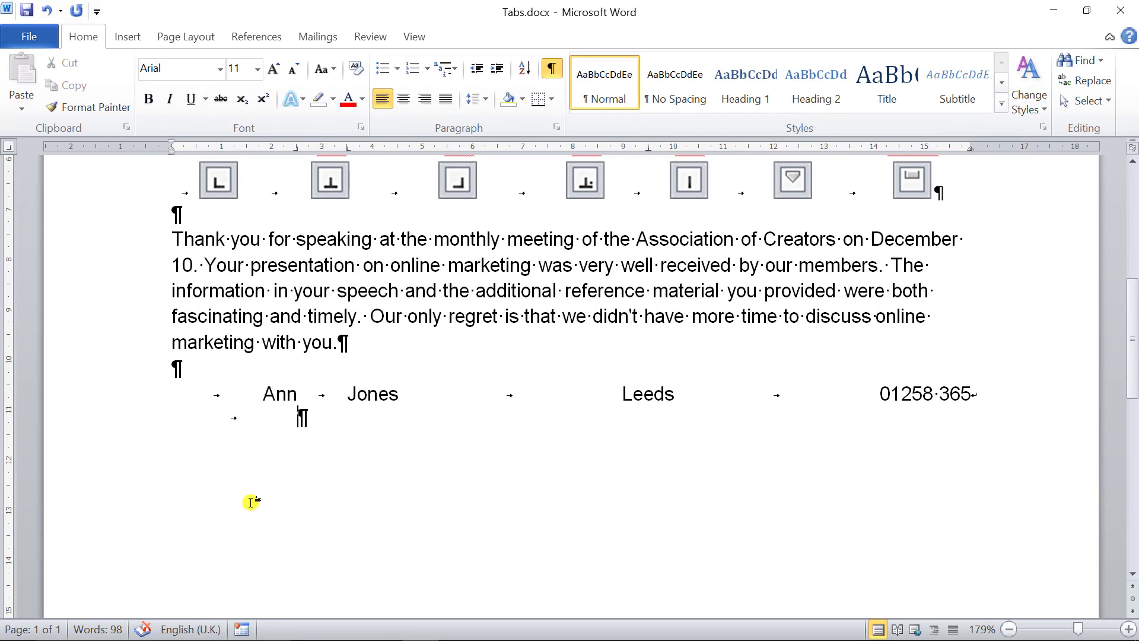
- Fill the second row across the tab stops with a first name, surname, the city London and a phone number
{"action": "key", "text": "Tab"}
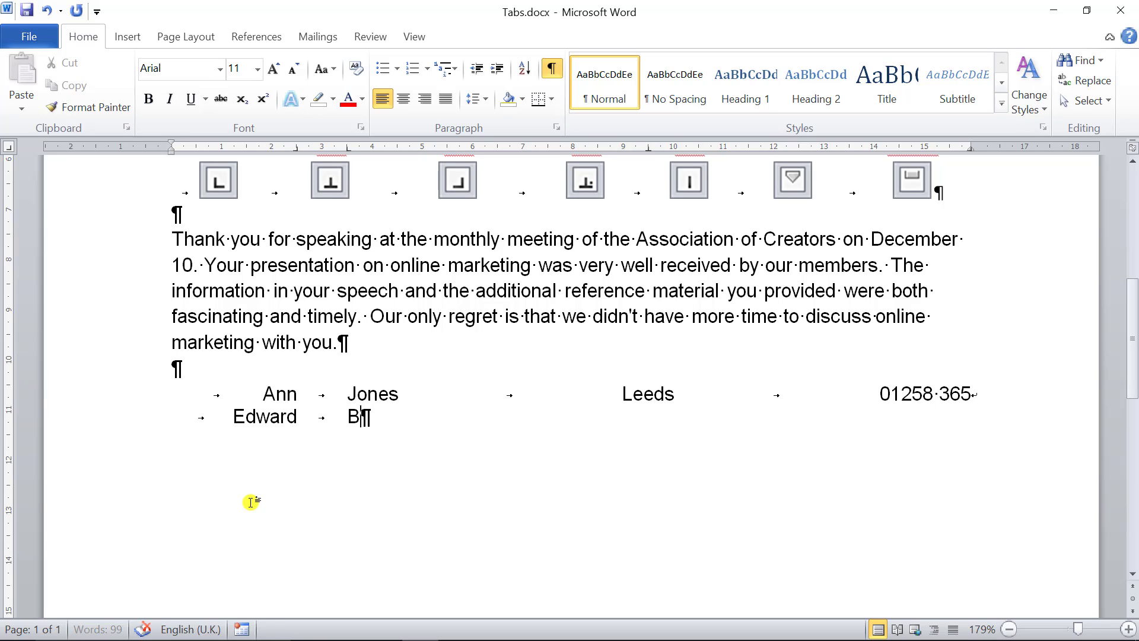
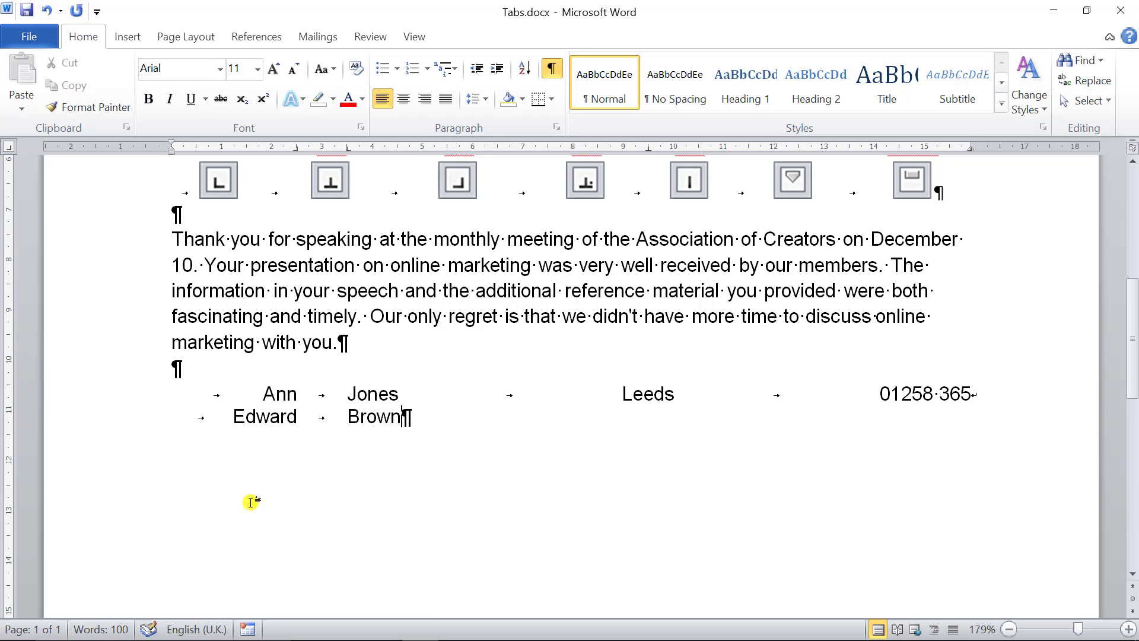
{"action": "key", "text": "Tab"}
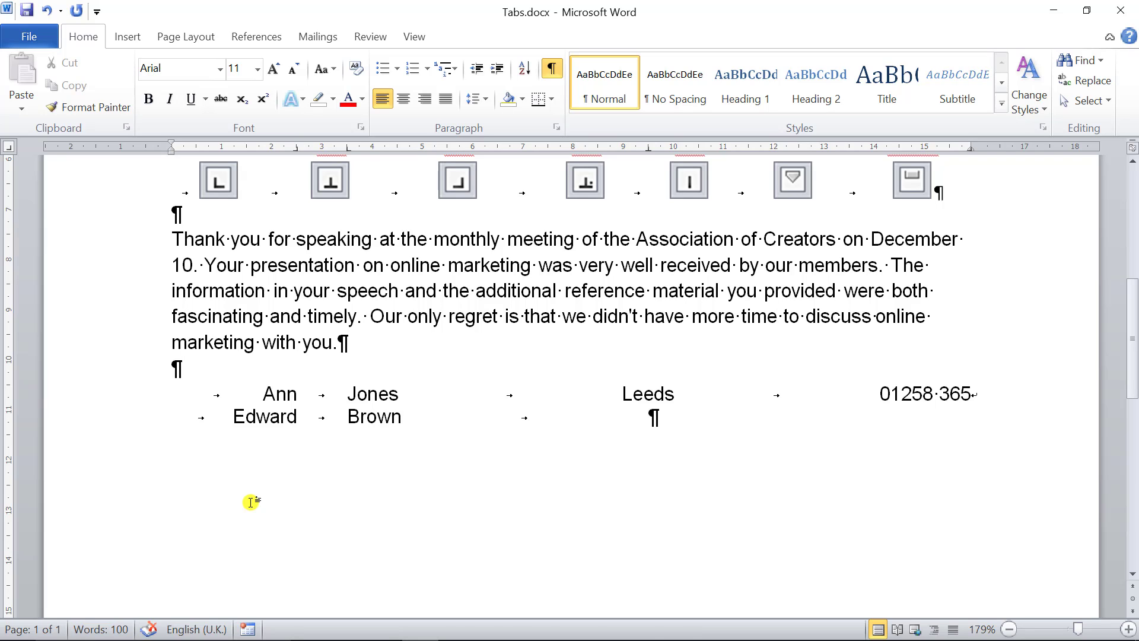
{"action": "type", "text": "London"}
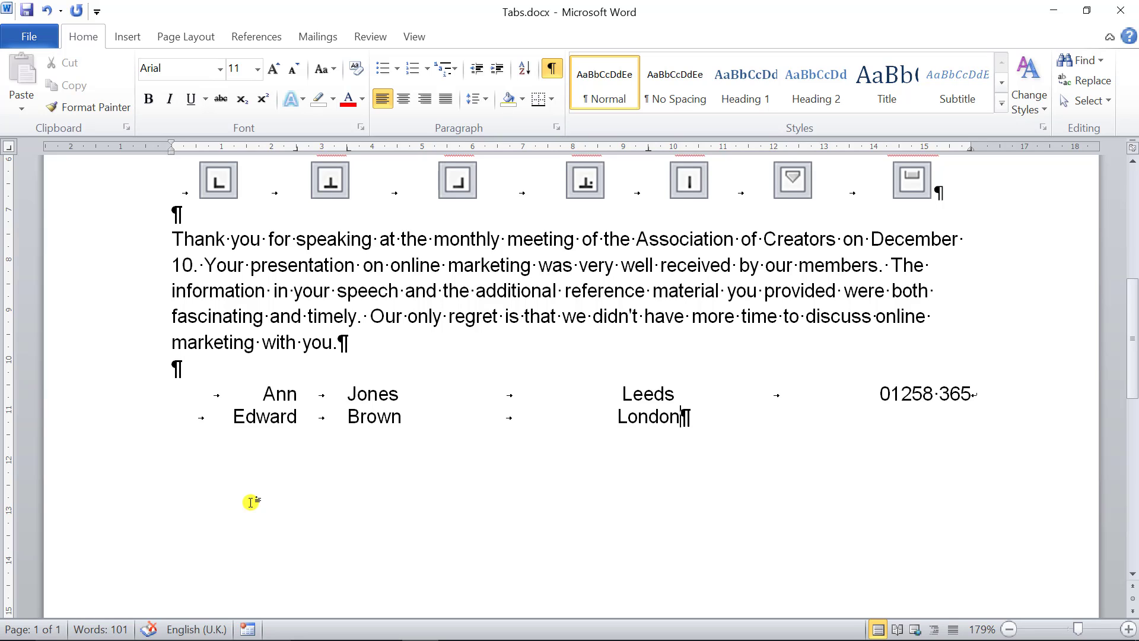
{"action": "key", "text": "Tab"}
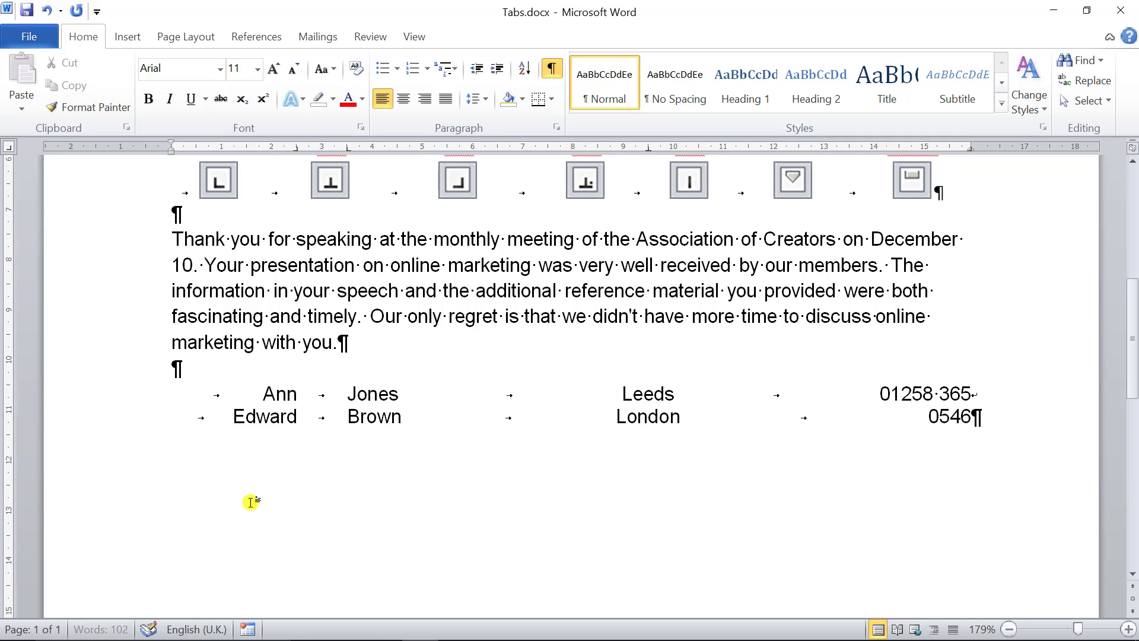
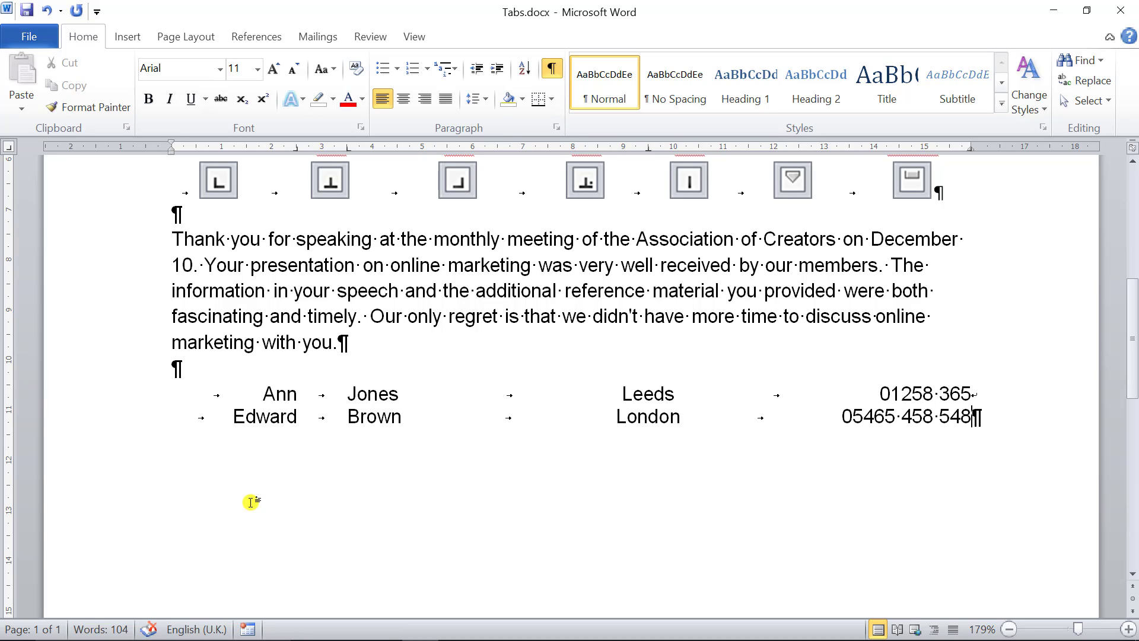
- Finish the second row's phone number, then fill a third row after a manual line break with a first name, surname, Nittingham and a phone number
{"action": "key", "text": "shift+Return"}
{"action": "key", "text": "Tab"}
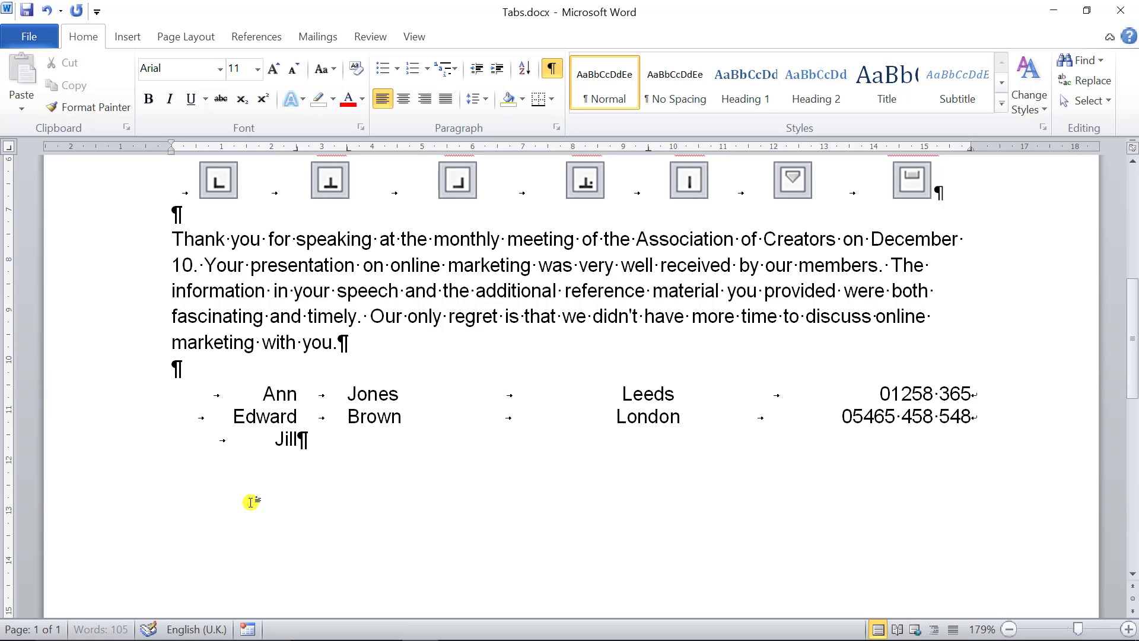
{"action": "key", "text": "Tab"}
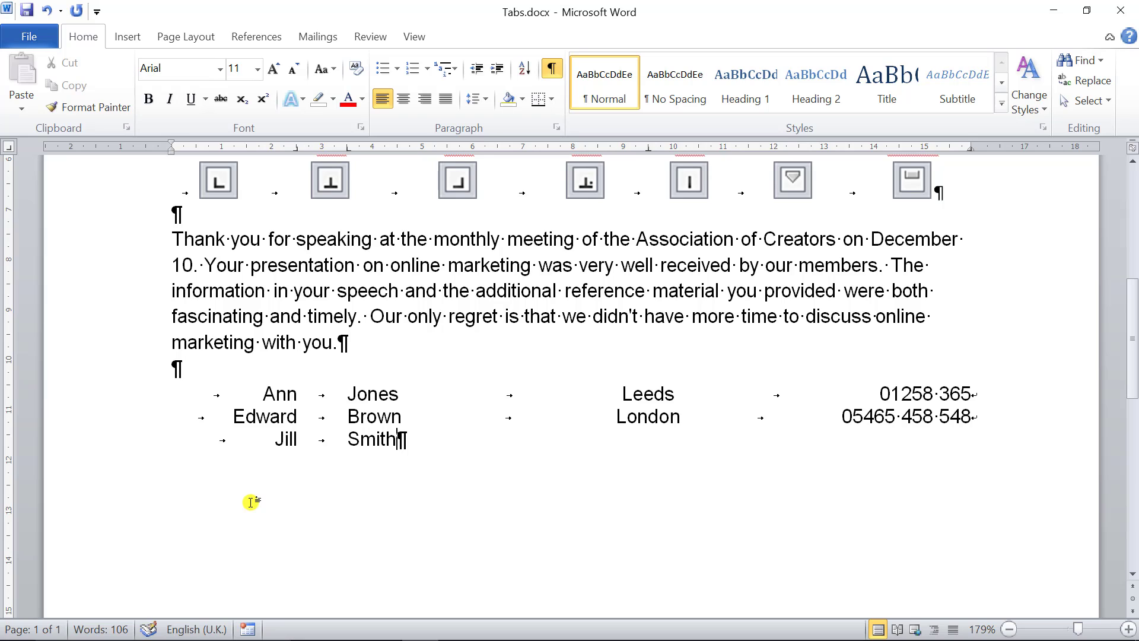
{"action": "key", "text": "Tab"}
{"action": "type", "text": "Nittingham"}
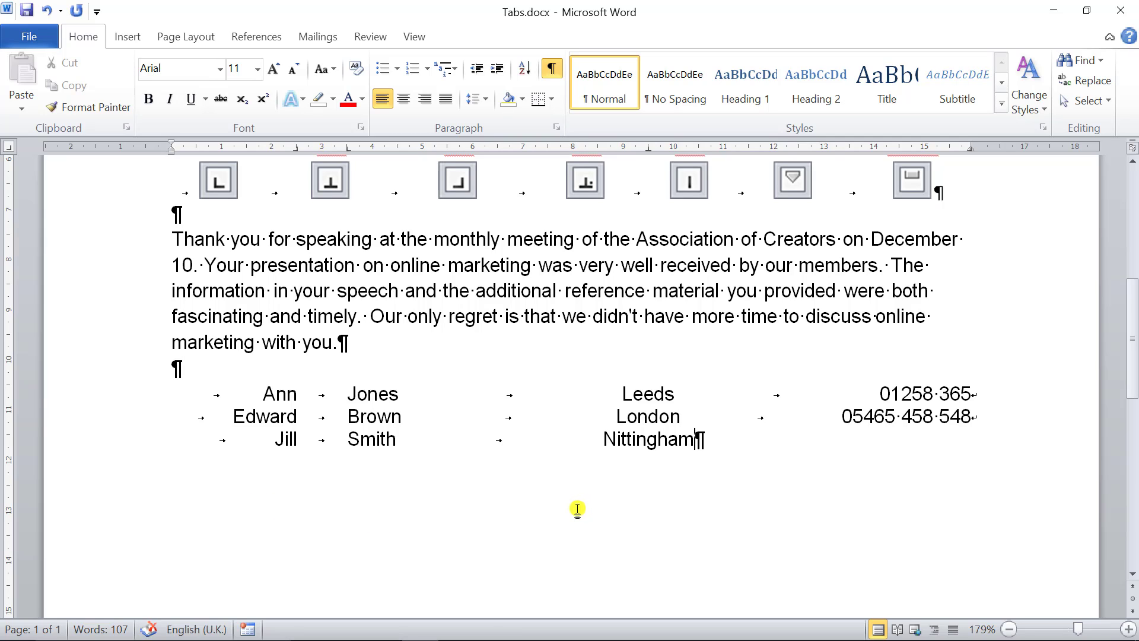
{"action": "key", "text": "Tab"}
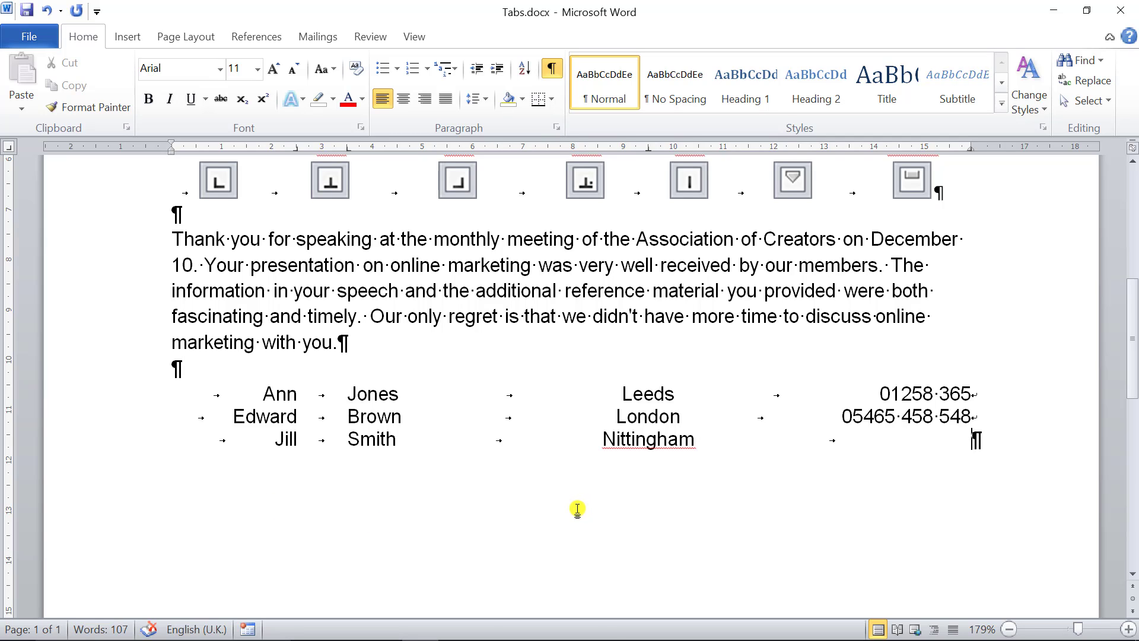
{"action": "type", "text": "4568"}
- Start a new paragraph below the contact list, clear its formatting and add another empty paragraph beneath it
{"action": "key", "text": "Return"}
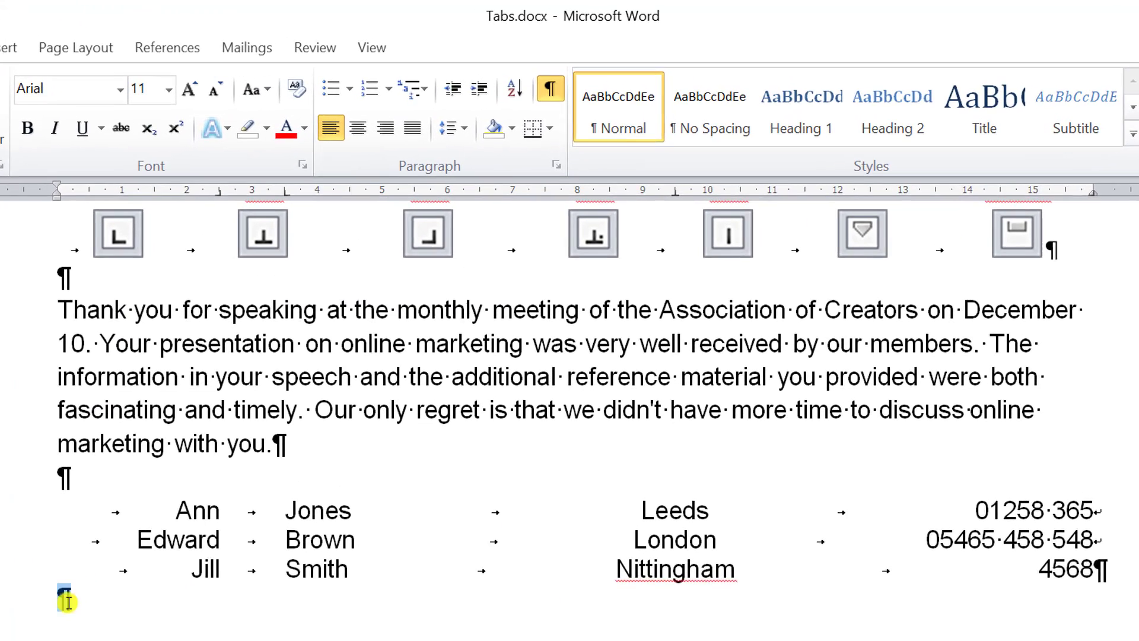
{"action": "left_click", "coordinate": [155, 478]}
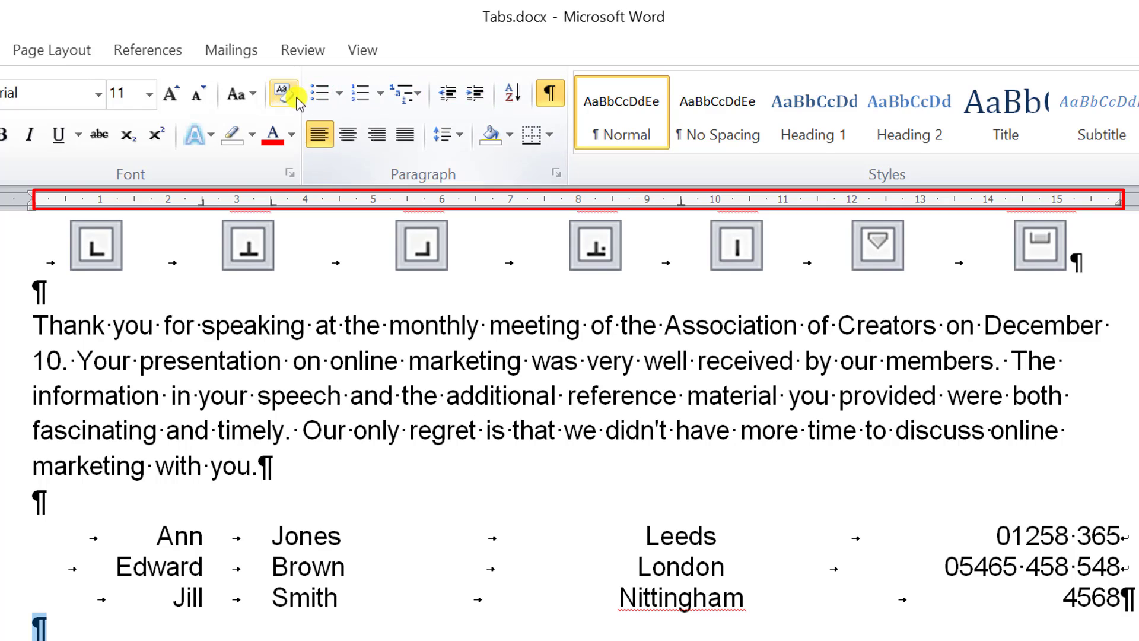
{"action": "left_click", "coordinate": [281, 95]}
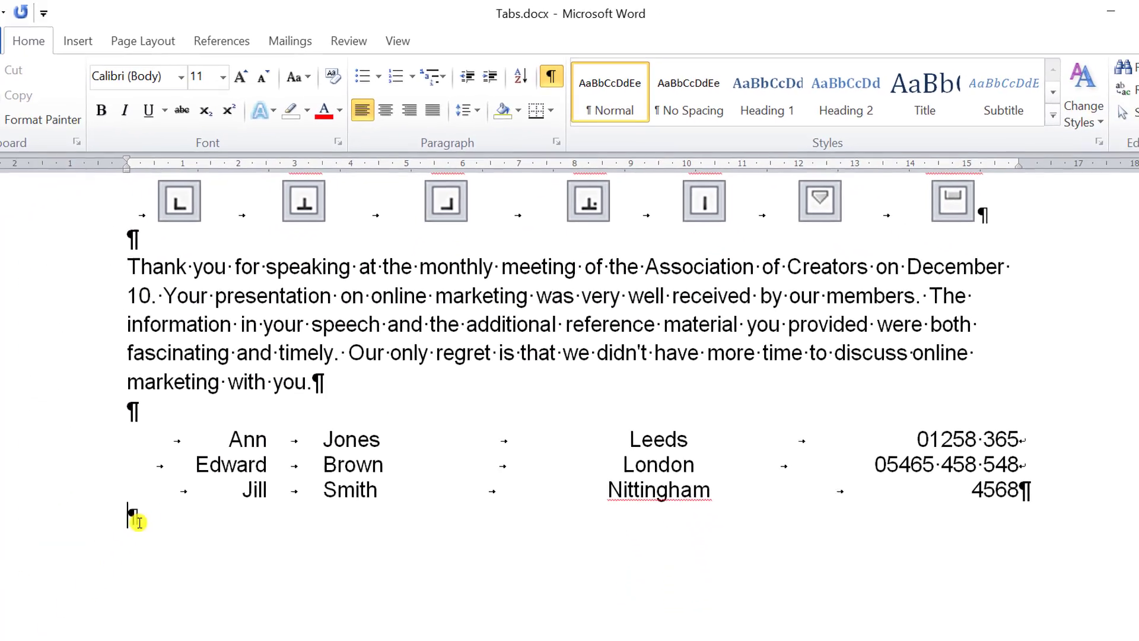
{"action": "left_click", "coordinate": [182, 468]}
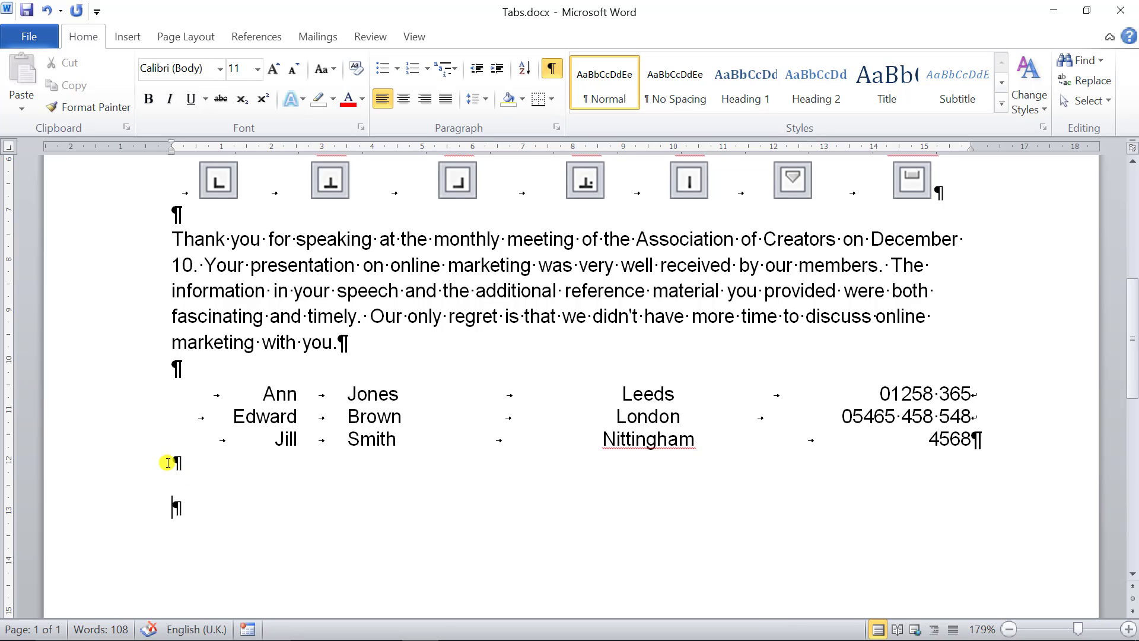
- Examine the paragraph marks of the empty lines and the contact list to compare which lines share one paragraph and its tab stops
{"action": "left_click_drag", "start_coordinate": [168, 463], "coordinate": [198, 508]}
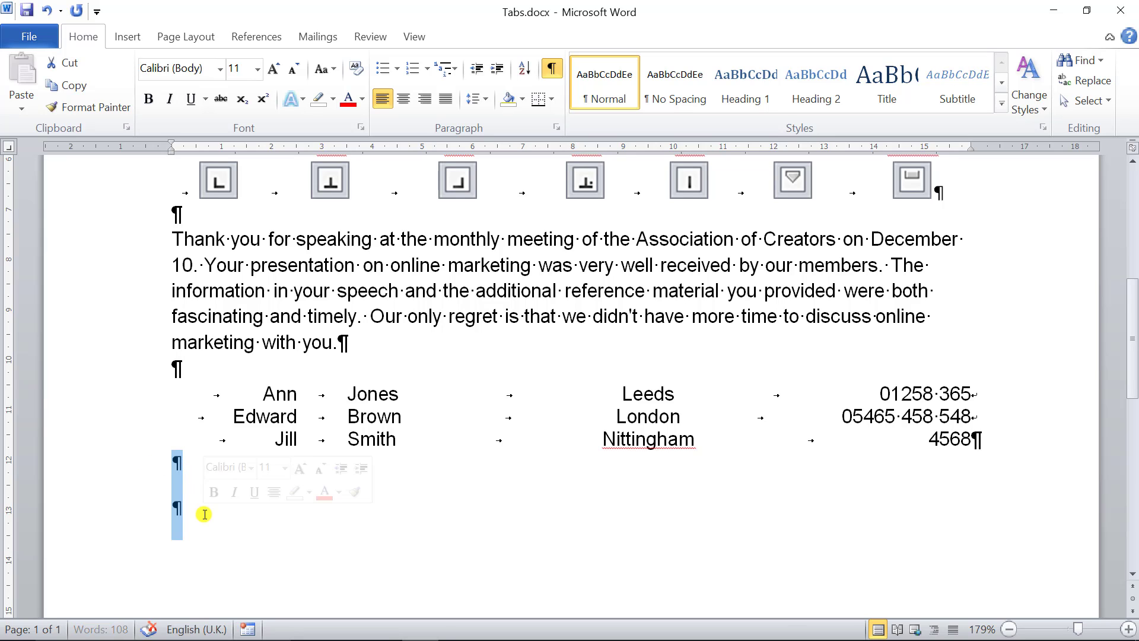
{"action": "left_click", "coordinate": [263, 420]}
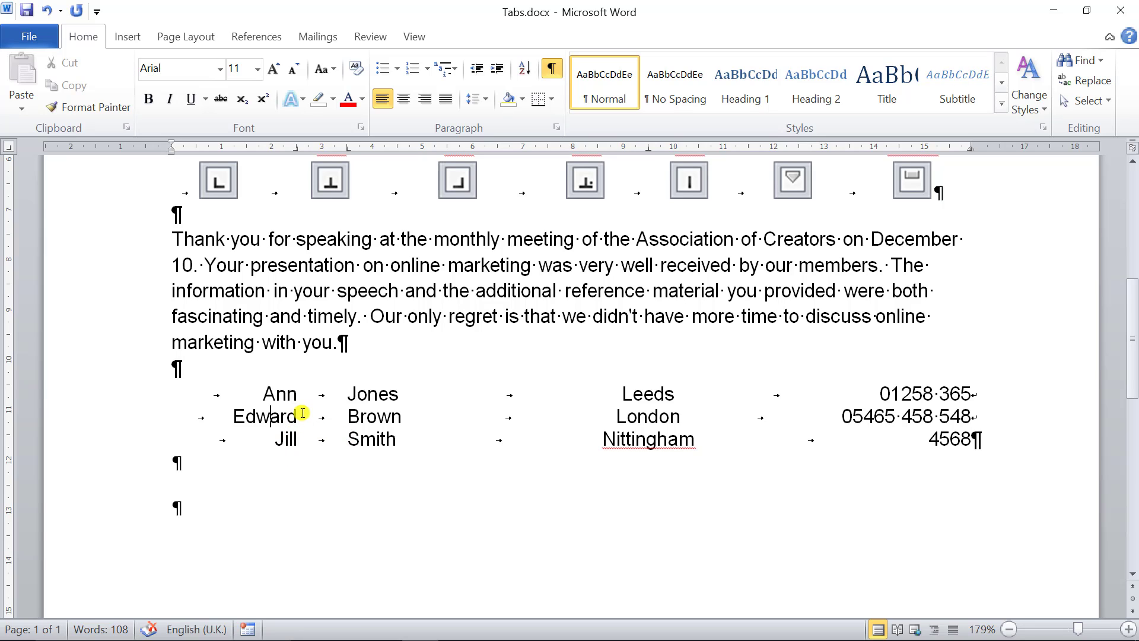
{"action": "double_click", "coordinate": [276, 394]}
{"action": "left_click", "coordinate": [177, 402]}
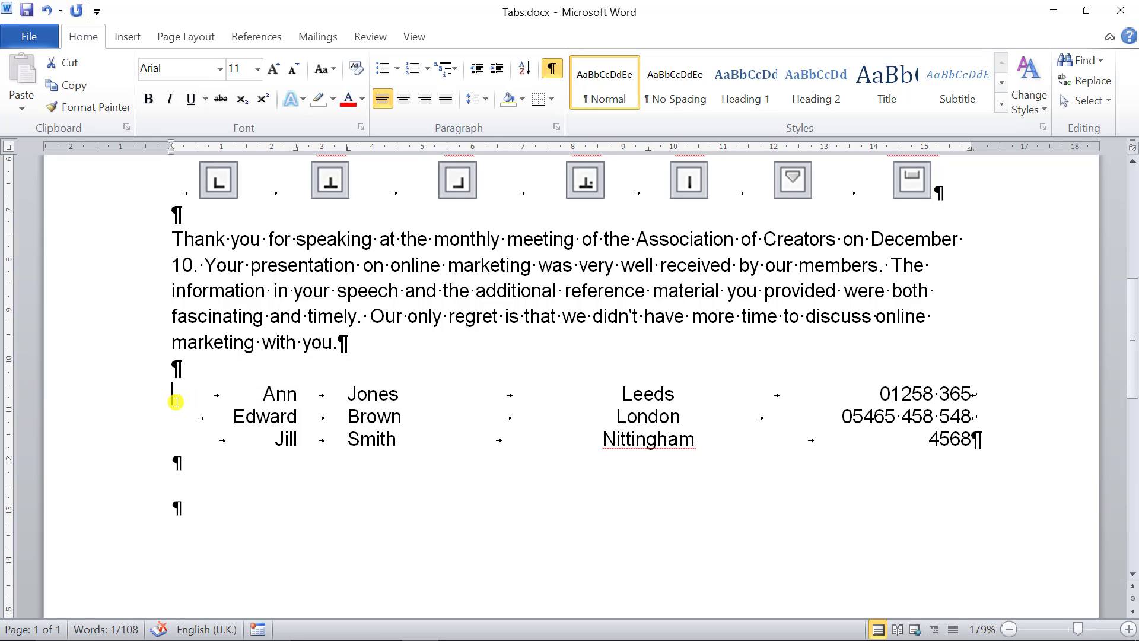
{"action": "left_click_drag", "start_coordinate": [176, 403], "coordinate": [966, 447]}
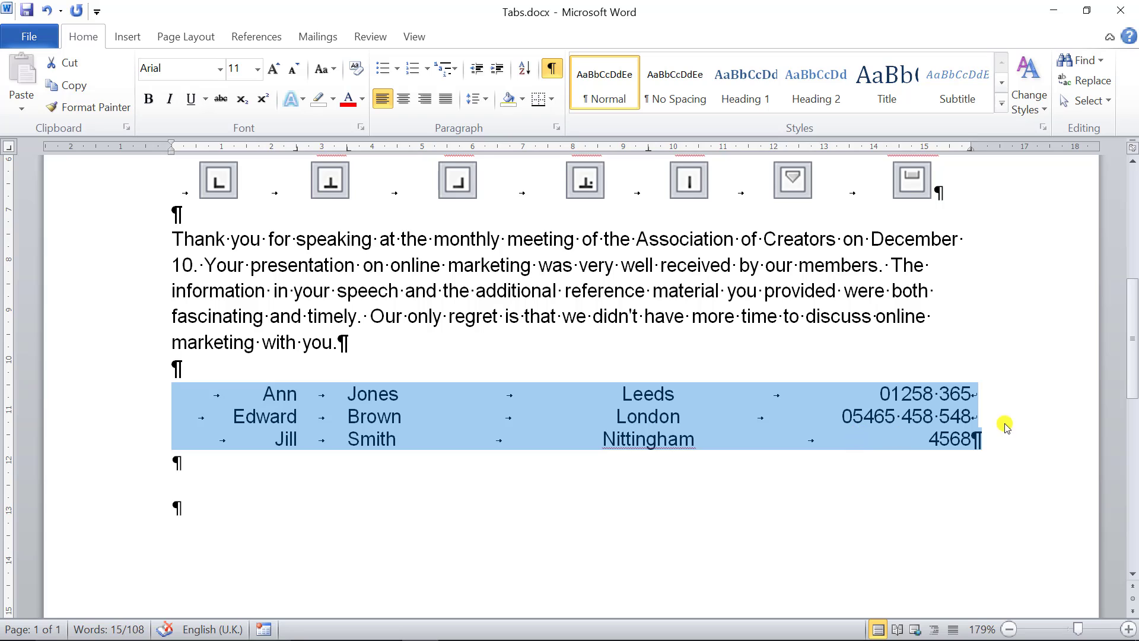
{"action": "left_click_drag", "start_coordinate": [970, 401], "coordinate": [980, 439]}
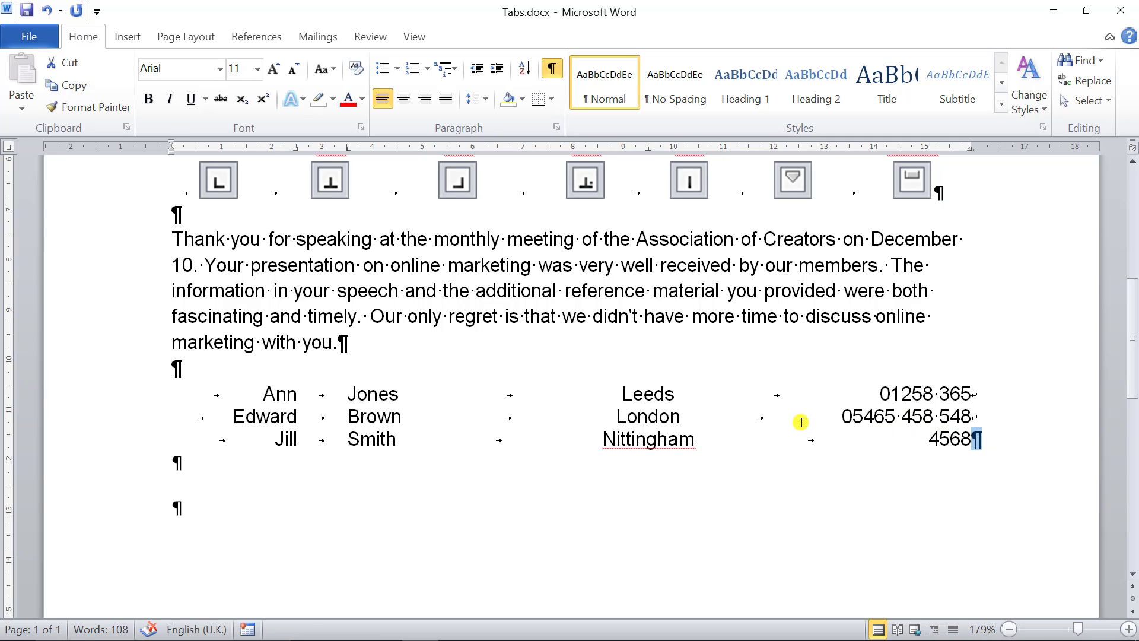
{"action": "left_click", "coordinate": [648, 417]}
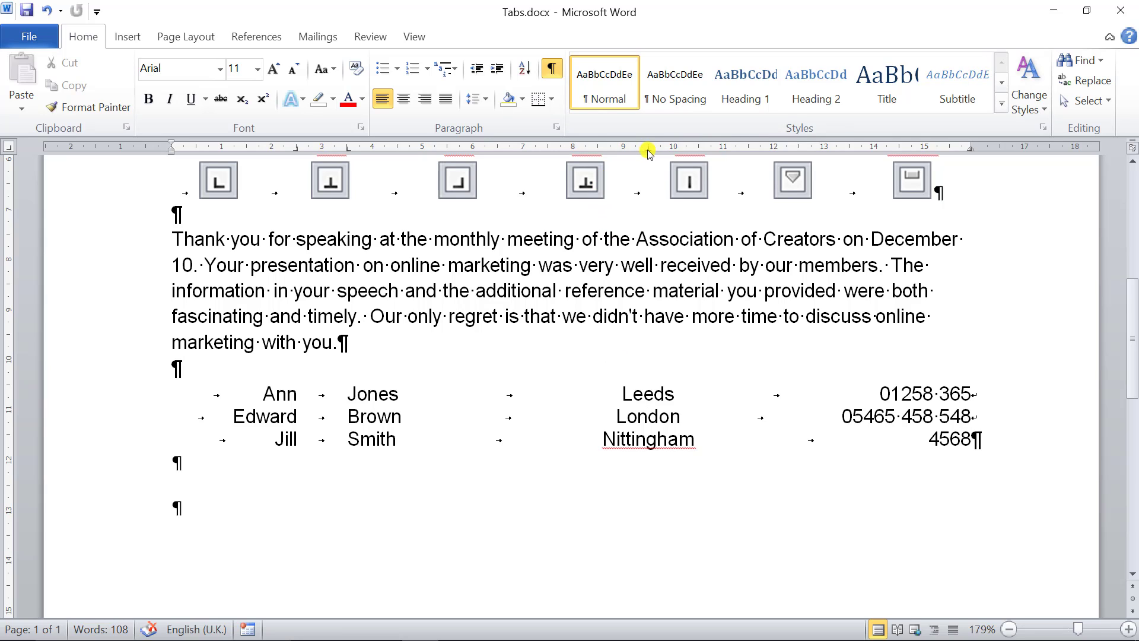
- Check the alignment of the city column against the center tab stop using the ruler's guide line
{"action": "mouse_move", "coordinate": [648, 150]}
{"action": "left_mouse_down"}
{"action": "mouse_move", "coordinate": [573, 156]}
{"action": "mouse_move", "coordinate": [648, 153]}
{"action": "left_mouse_up"}
{"action": "left_click_drag", "start_coordinate": [128, 393], "coordinate": [129, 438]}
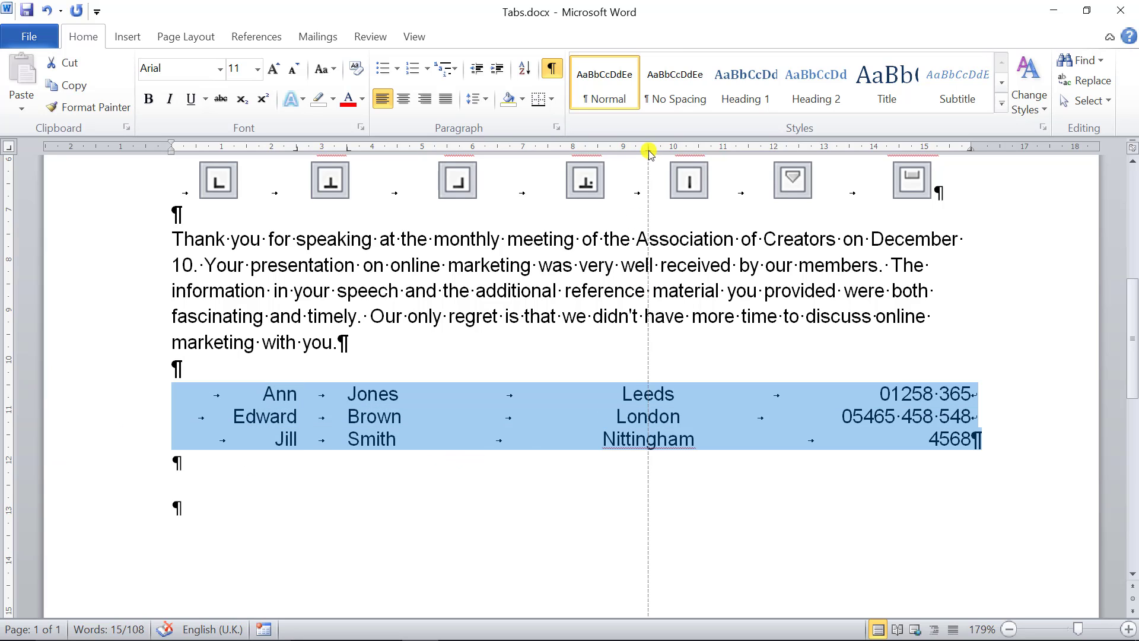
{"action": "mouse_move", "coordinate": [650, 153]}
{"action": "left_mouse_down"}
{"action": "mouse_move", "coordinate": [597, 155]}
{"action": "mouse_move", "coordinate": [649, 153]}
{"action": "left_mouse_up"}
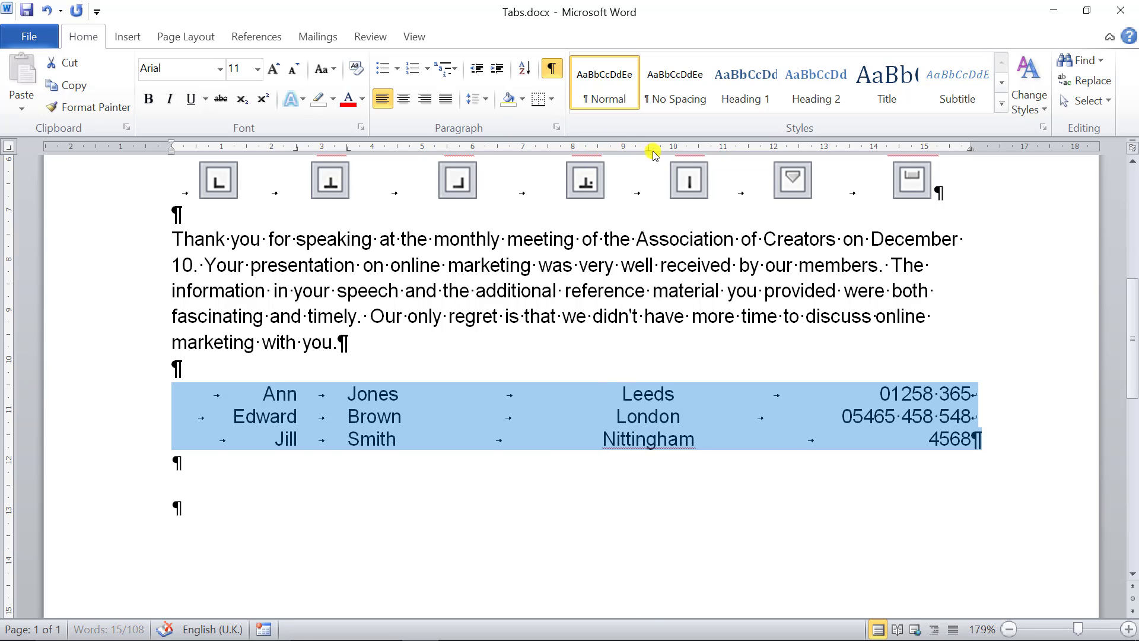
{"action": "left_click", "coordinate": [638, 423]}
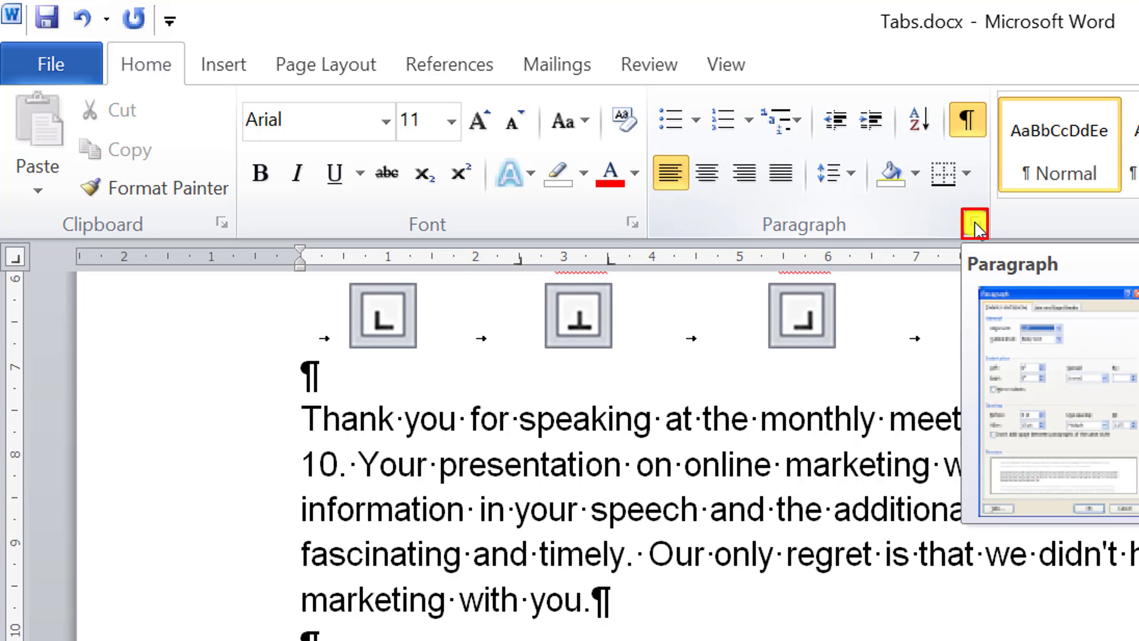
- Review the contact list's 3.5 cm tab stop settings and change the 9.5 cm tab stop to left alignment with no leader
{"action": "left_click", "coordinate": [975, 227]}
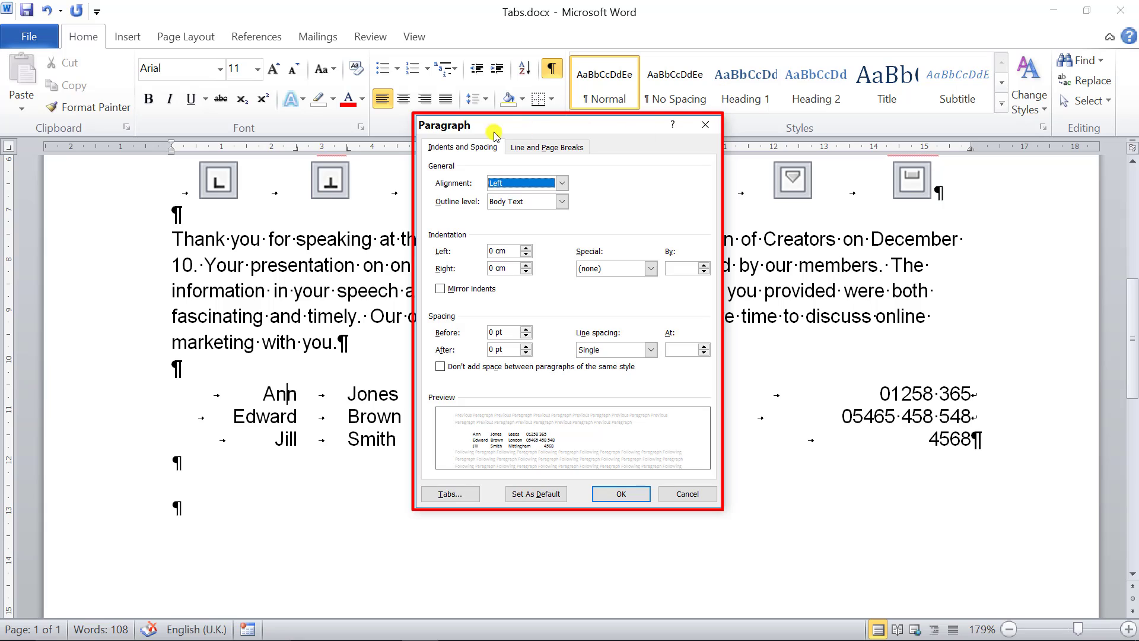
{"action": "left_click", "coordinate": [454, 495]}
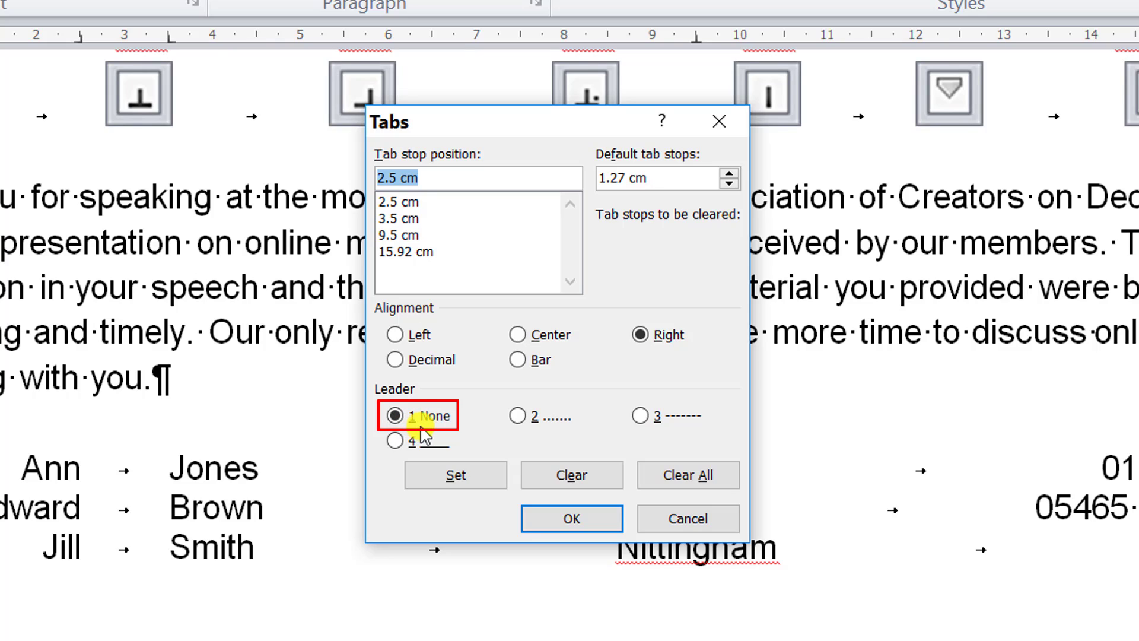
{"action": "left_click", "coordinate": [396, 219]}
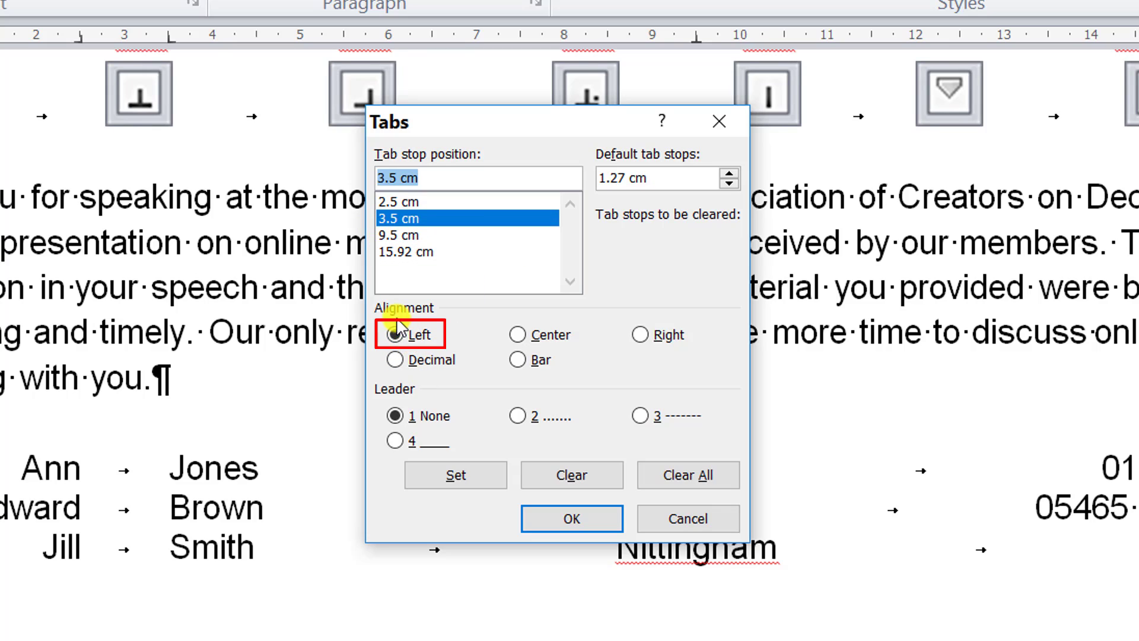
{"action": "left_click", "coordinate": [415, 420]}
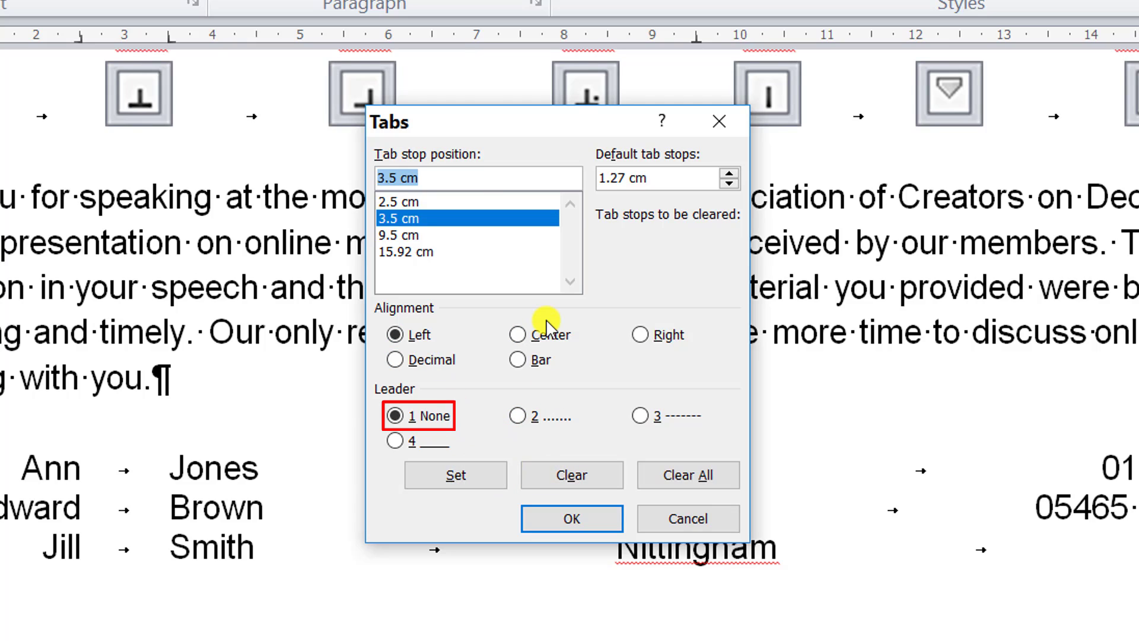
{"action": "left_click", "coordinate": [394, 235]}
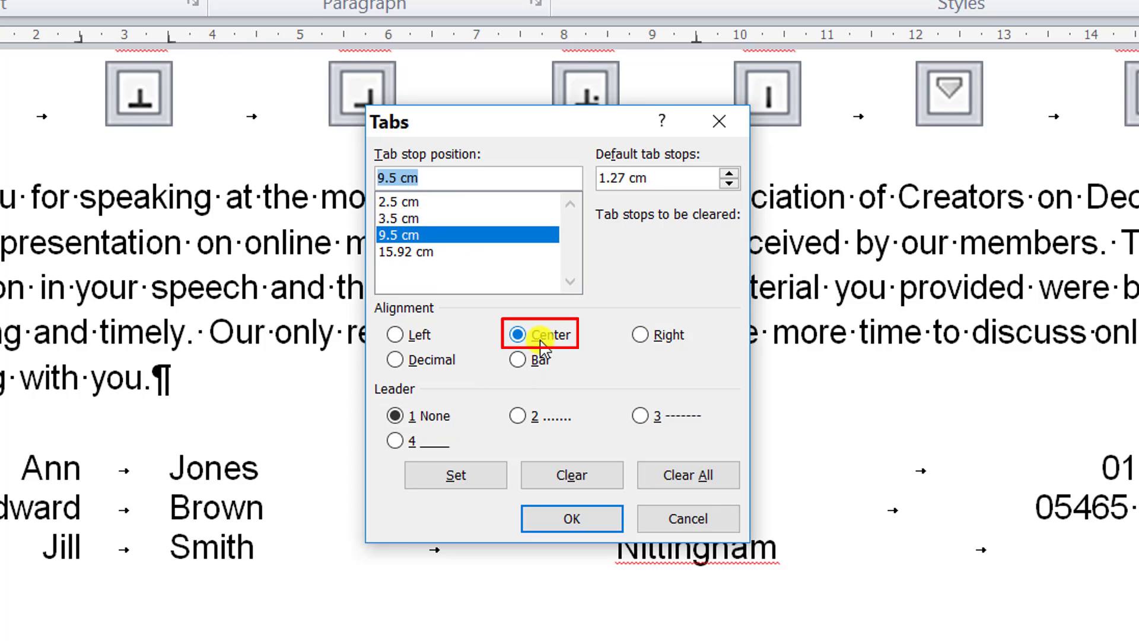
{"action": "left_click_drag", "start_coordinate": [517, 133], "coordinate": [969, 109]}
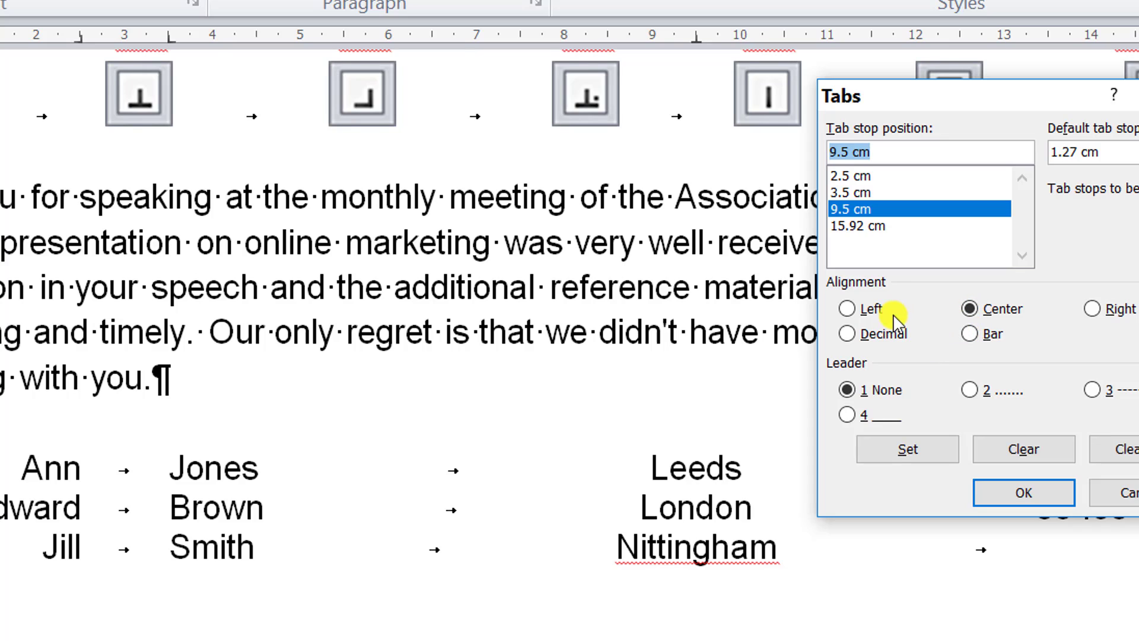
{"action": "left_click", "coordinate": [847, 309]}
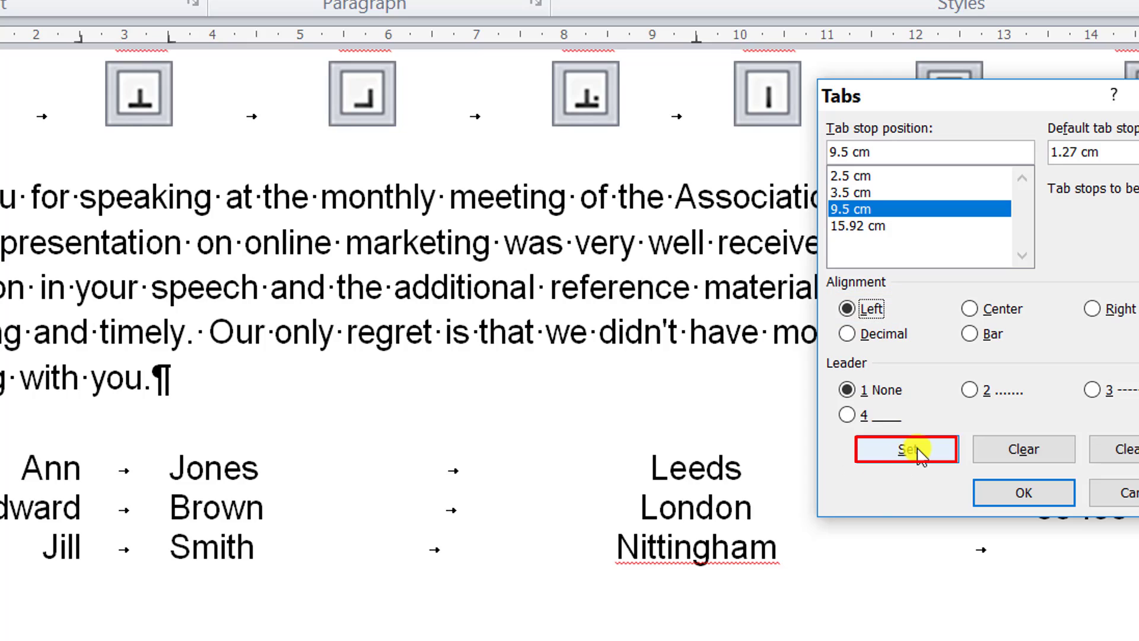
{"action": "left_click", "coordinate": [869, 450]}
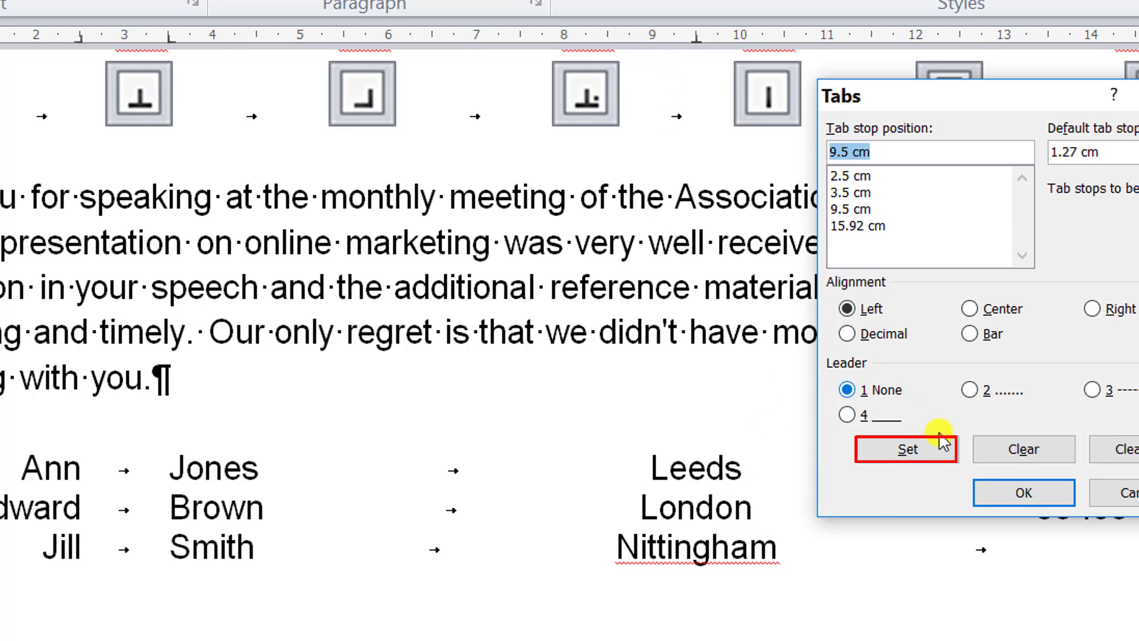
{"action": "left_click", "coordinate": [1051, 493]}
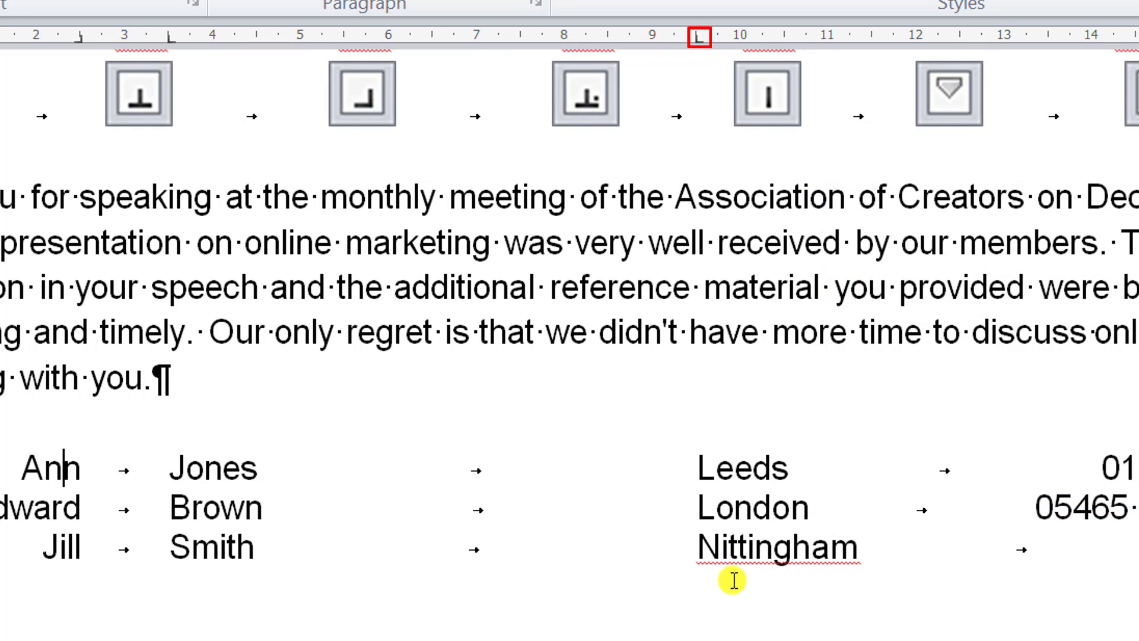
- Give the right-aligned 15.92 cm tab stop of the contact list a dotted leader (option 2)
{"action": "left_click", "coordinate": [537, 3]}
{"action": "left_click", "coordinate": [323, 637]}
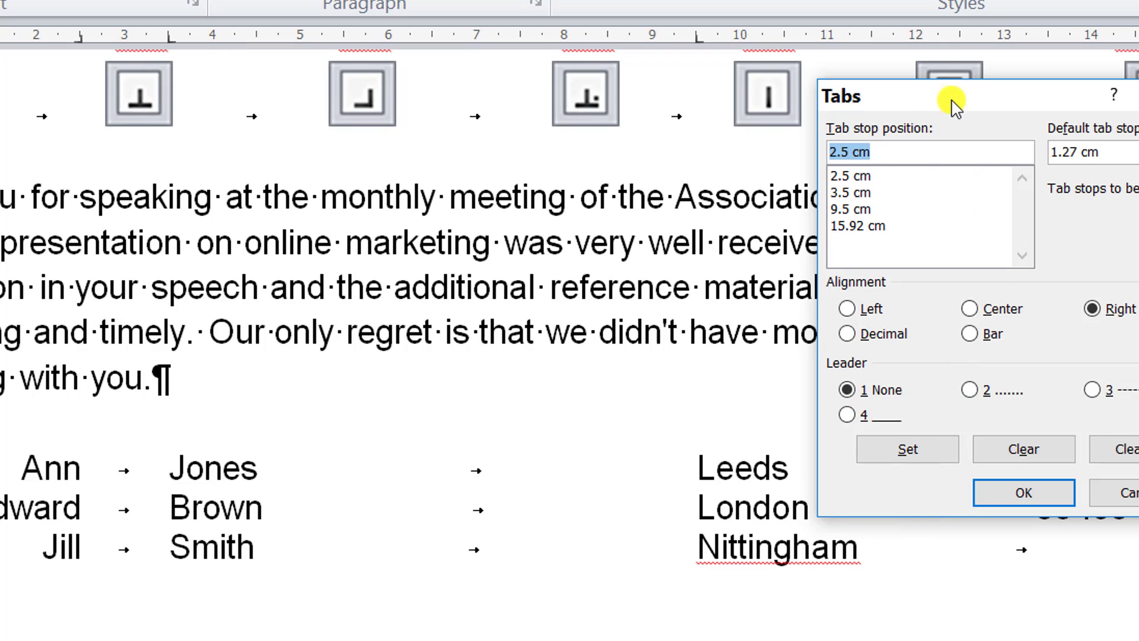
{"action": "left_click_drag", "start_coordinate": [968, 102], "coordinate": [371, 167]}
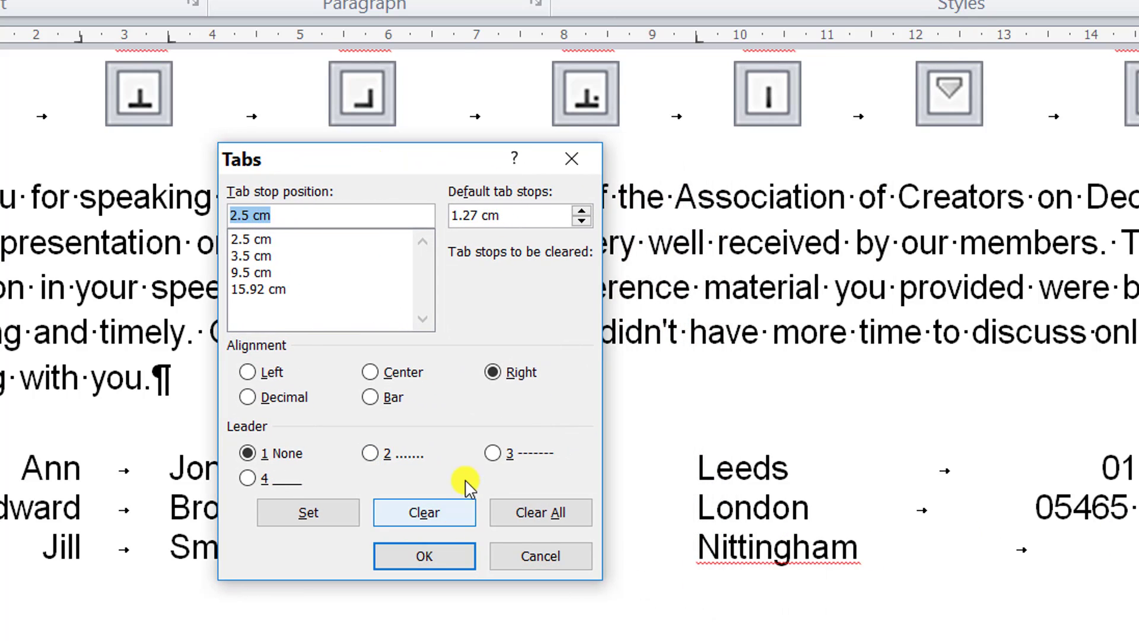
{"action": "left_click", "coordinate": [270, 290]}
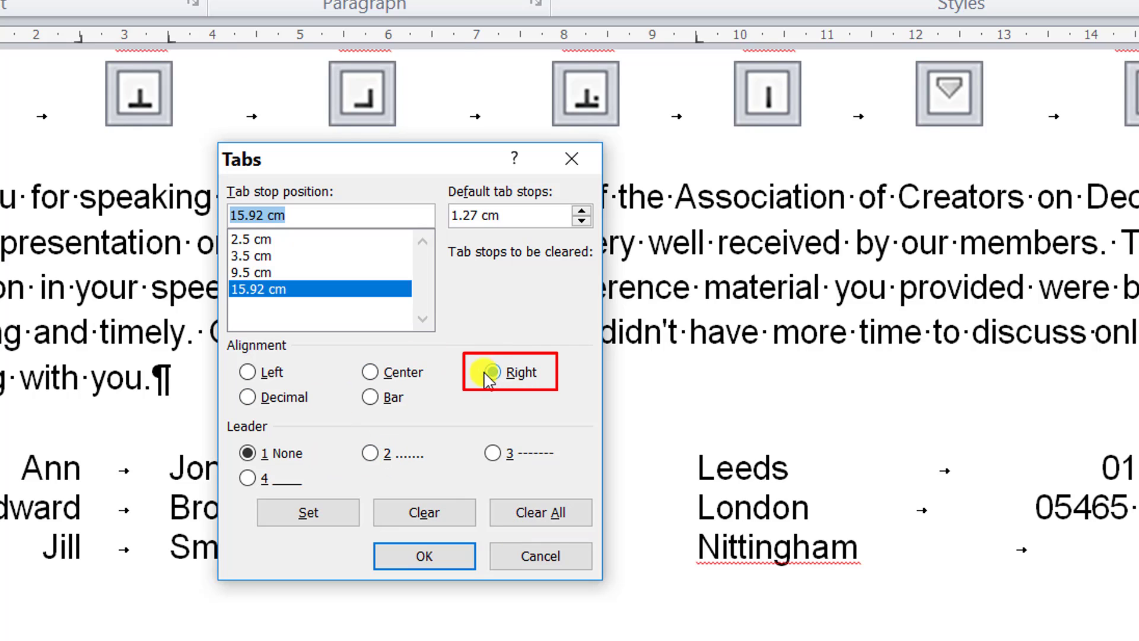
{"action": "left_click", "coordinate": [371, 454]}
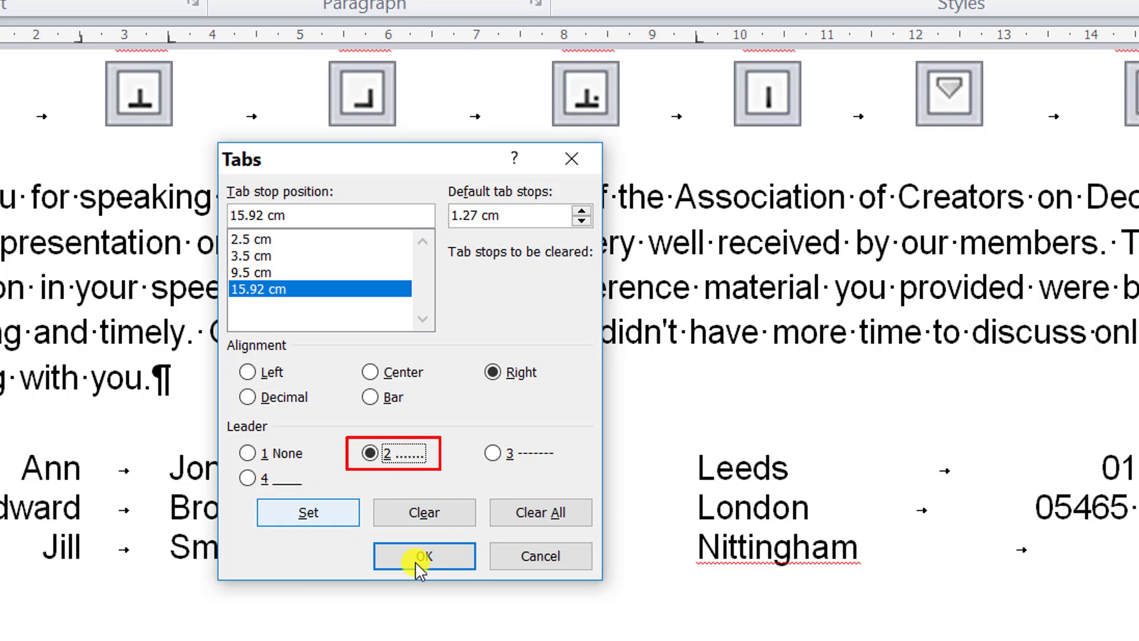
{"action": "left_click", "coordinate": [294, 521]}
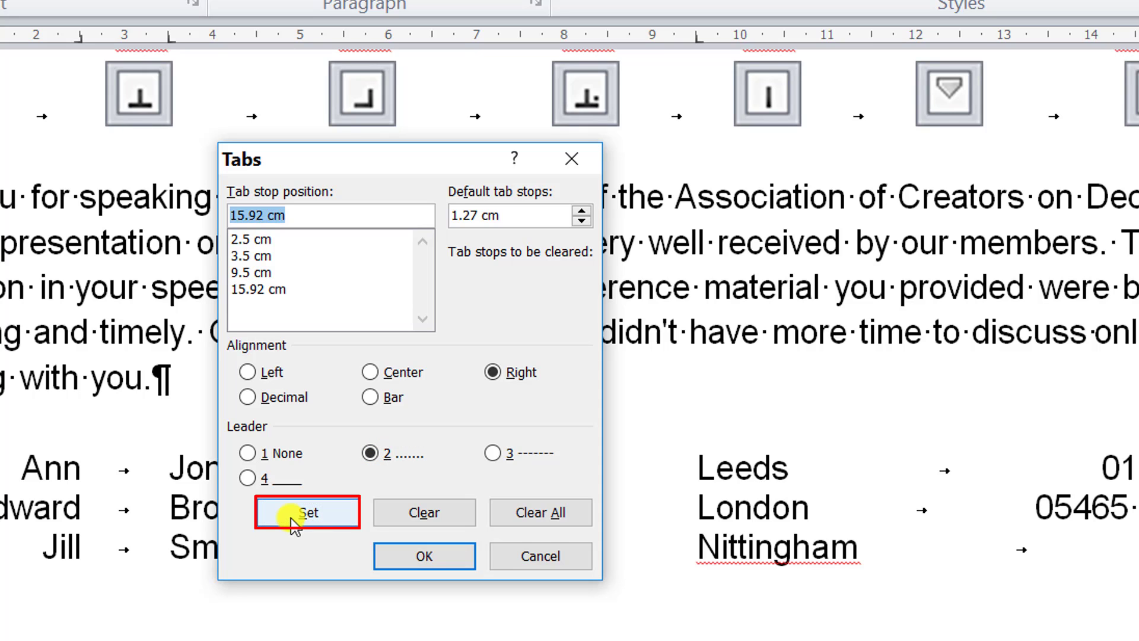
{"action": "left_click", "coordinate": [438, 561]}
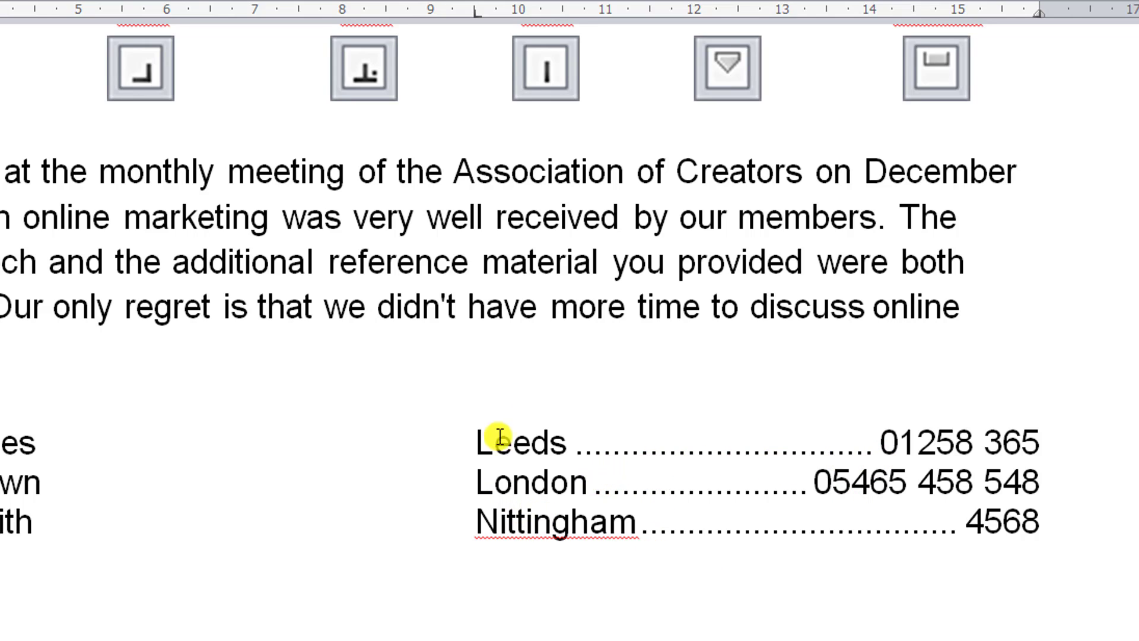
- Move the left tab stop of the city column to about 7 cm on the ruler for the whole contact list
{"action": "left_click_drag", "start_coordinate": [0, 442], "coordinate": [0, 522]}
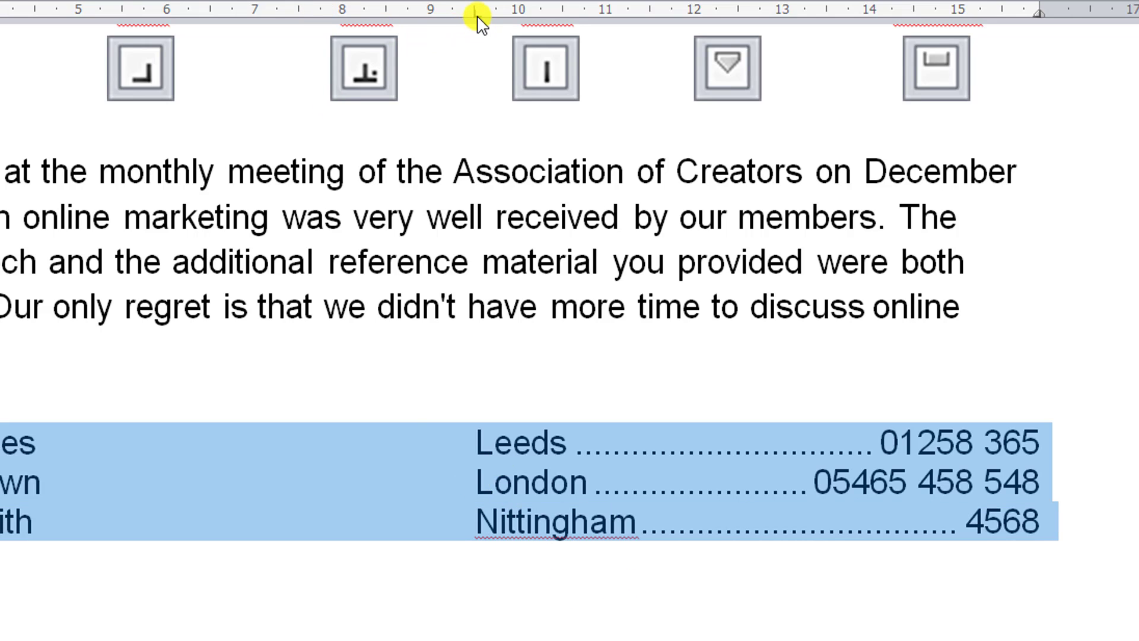
{"action": "left_click_drag", "start_coordinate": [478, 16], "coordinate": [254, 19]}
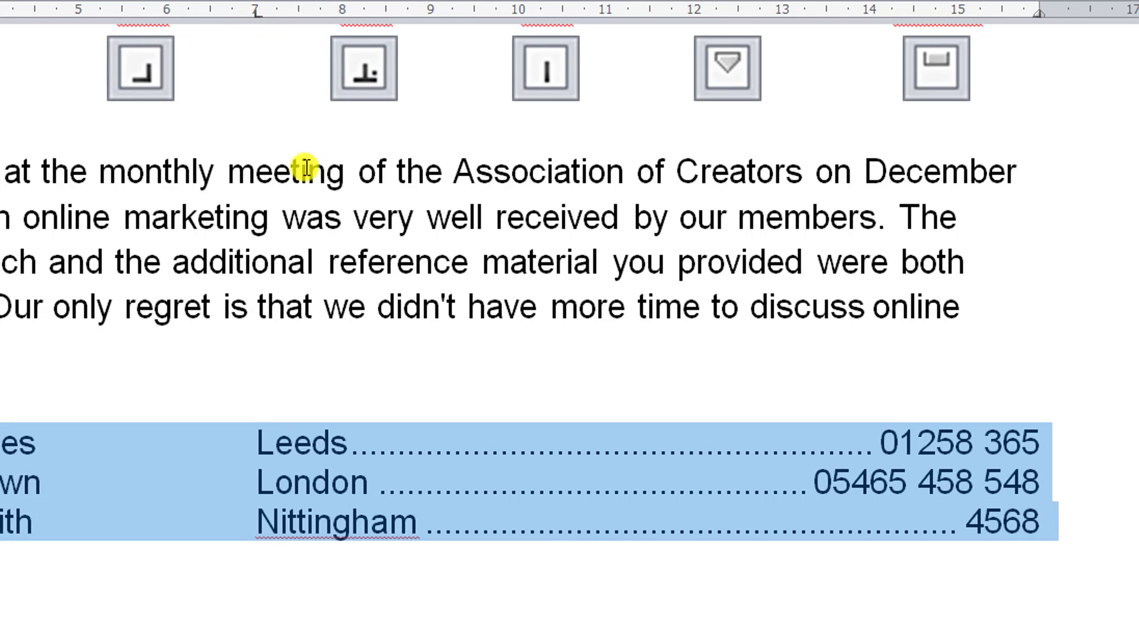
{"action": "left_click", "coordinate": [471, 489]}
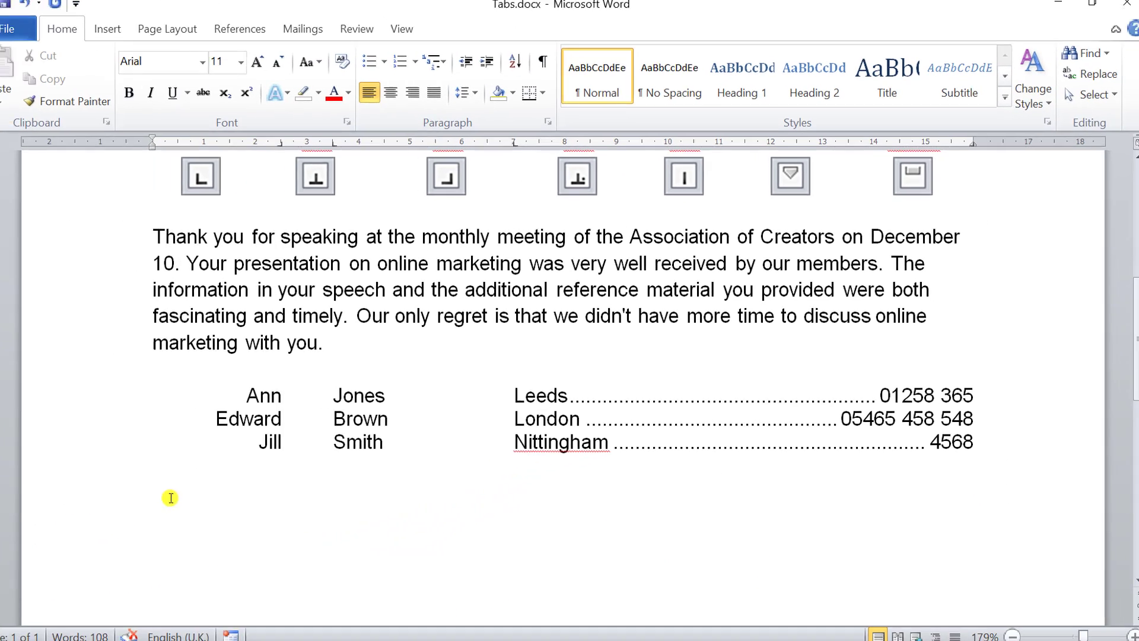
- Show the formatting marks to examine the tab characters in the contact list, and hide them again
{"action": "left_click", "coordinate": [192, 495]}
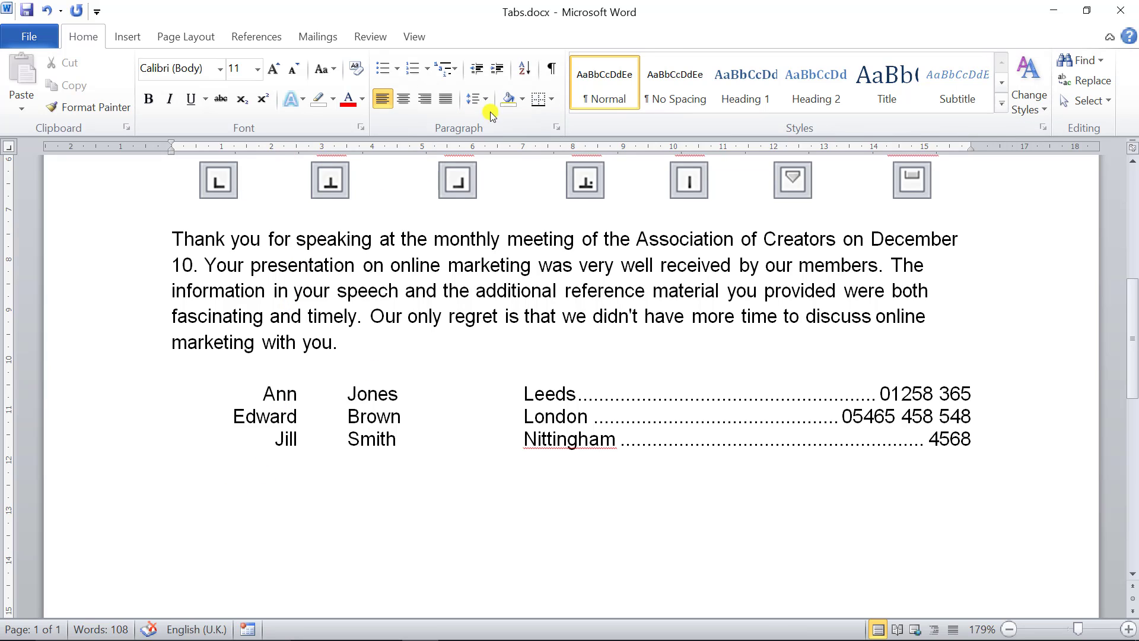
{"action": "left_click", "coordinate": [553, 69]}
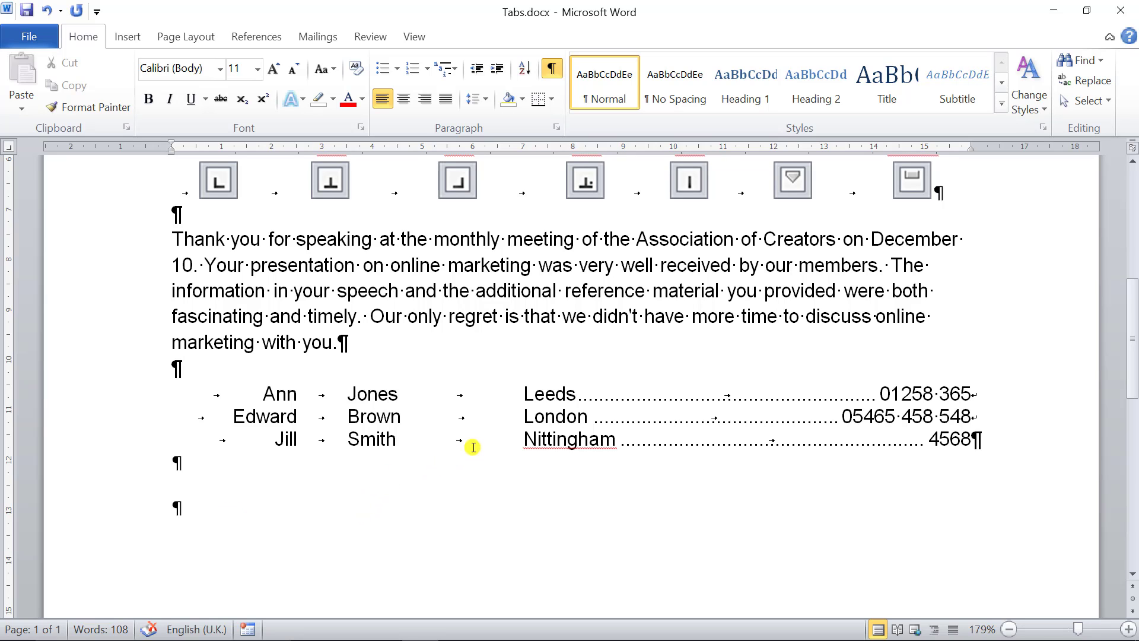
{"action": "left_click", "coordinate": [553, 69]}
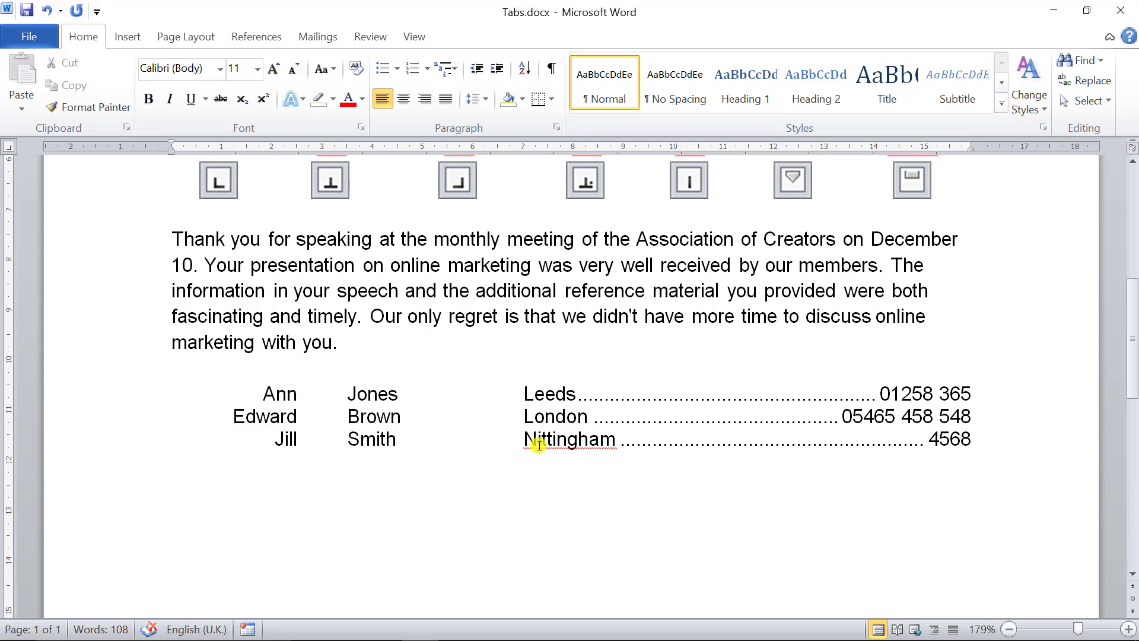
- Add a bar tab at 3 cm between the contact list's first-name and surname columns, and remove it from the ruler again
{"action": "scroll", "coordinate": [544, 448], "scroll_direction": "up", "scroll_amount": 1}
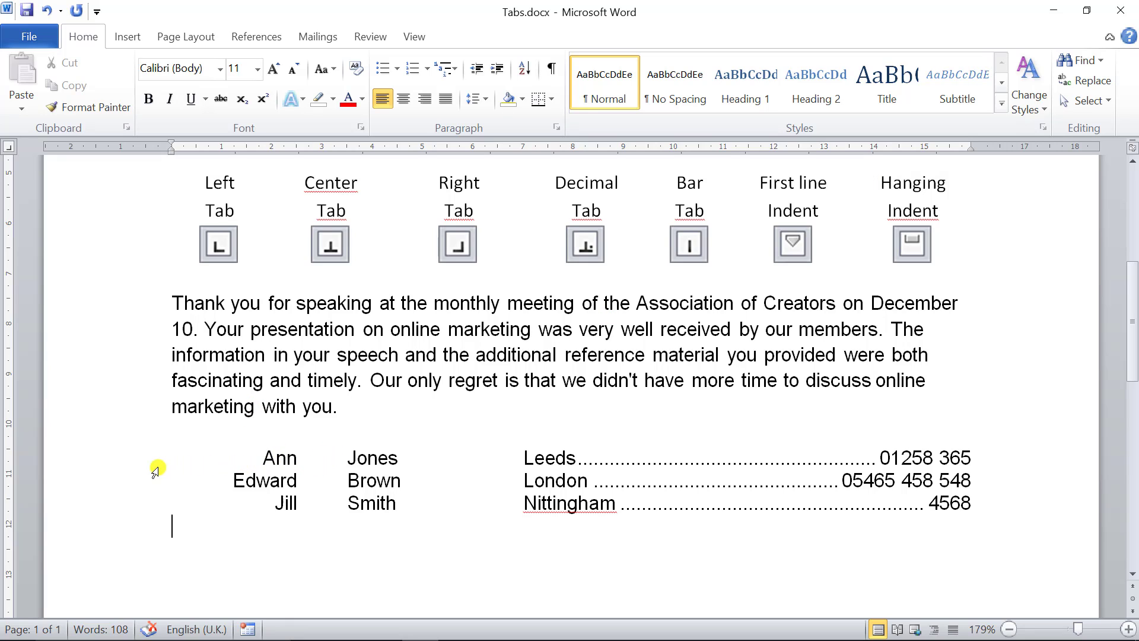
{"action": "left_click_drag", "start_coordinate": [130, 467], "coordinate": [123, 502]}
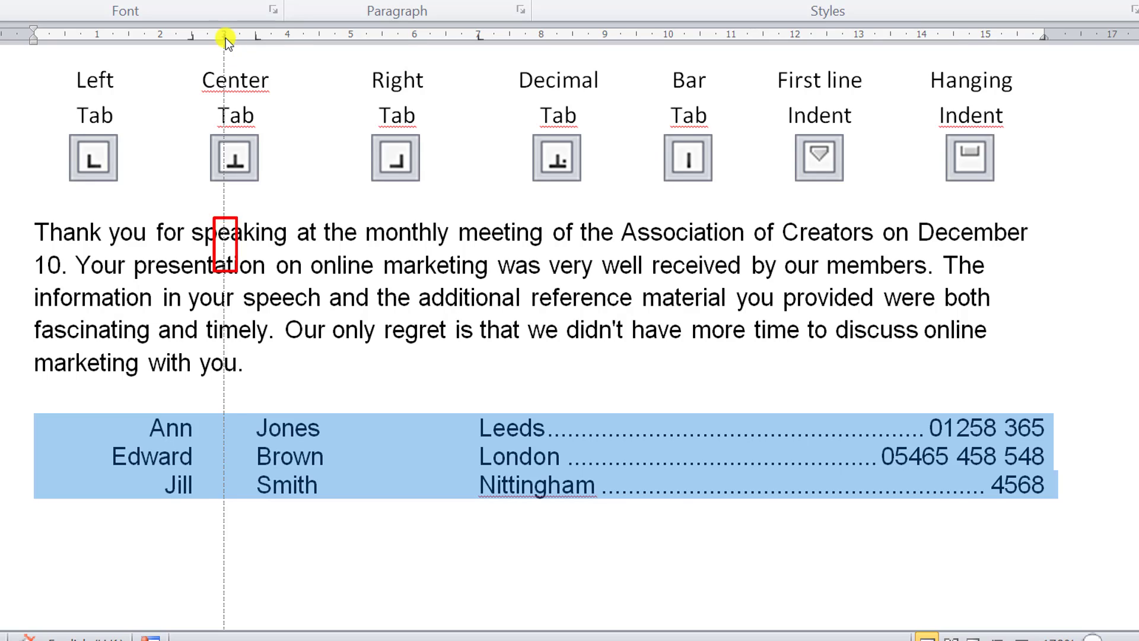
{"action": "left_click", "coordinate": [225, 36]}
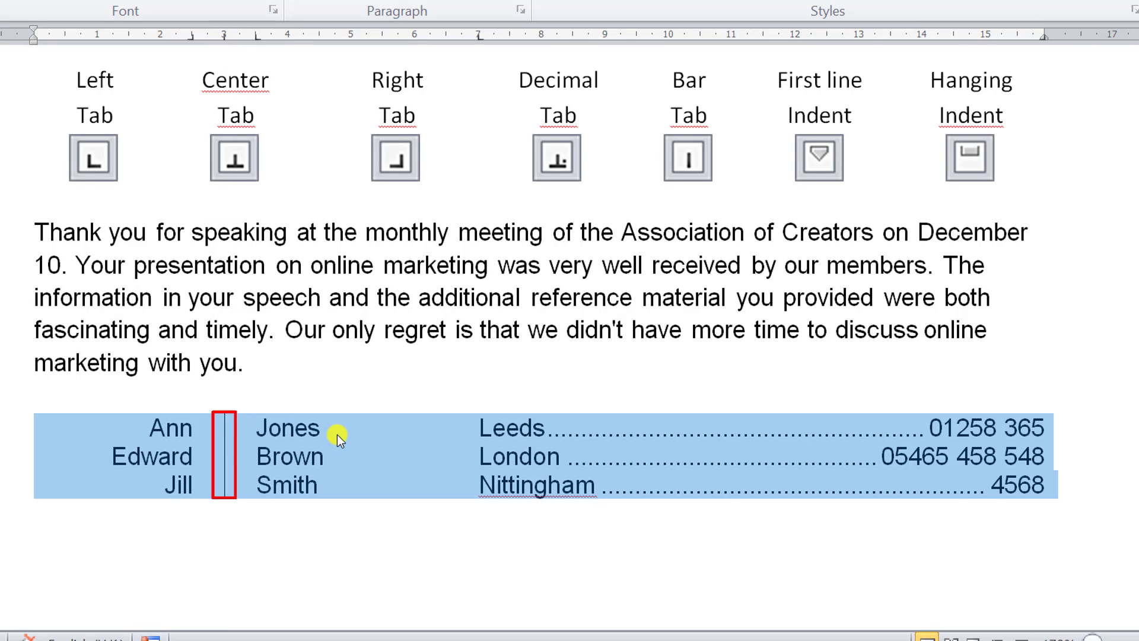
{"action": "left_click", "coordinate": [390, 428]}
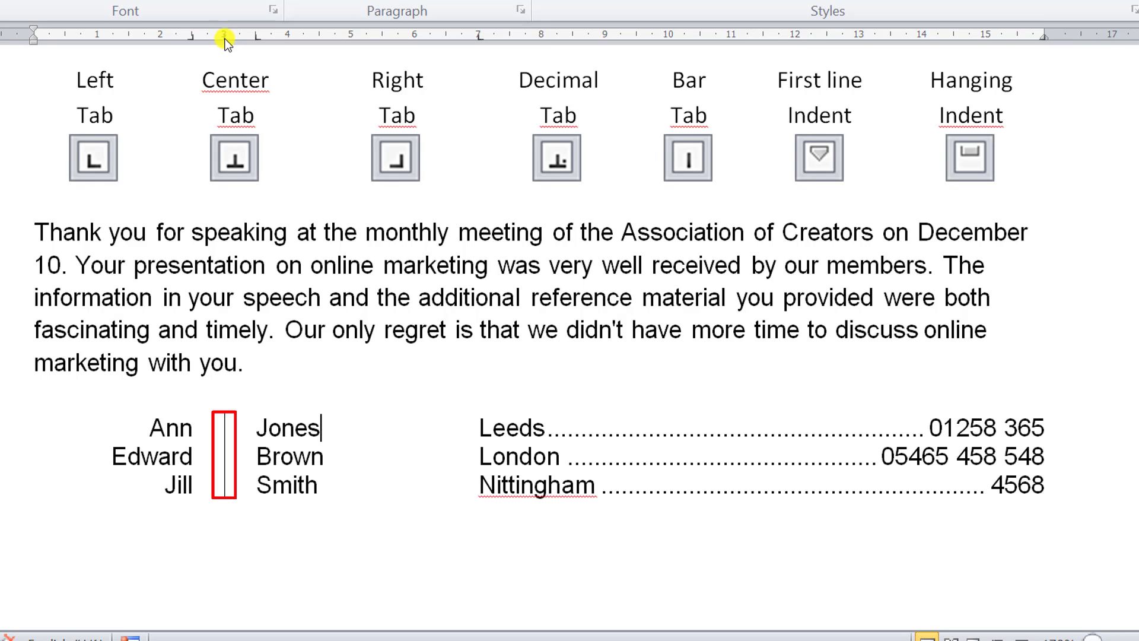
{"action": "left_click_drag", "start_coordinate": [225, 39], "coordinate": [228, 64]}
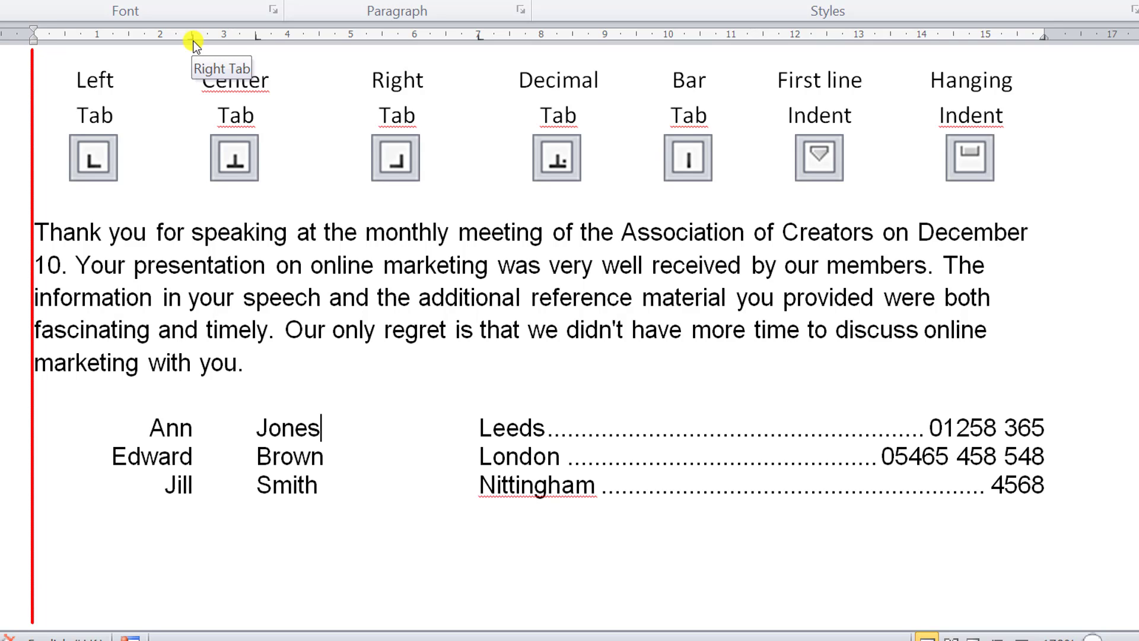
- Nudge the first-name column's right tab stop to 2.49 cm with exact ruler measurements shown, and check the surname column's tab stop
{"action": "left_click_drag", "start_coordinate": [193, 41], "coordinate": [193, 41]}
{"action": "key", "text": "alt"}
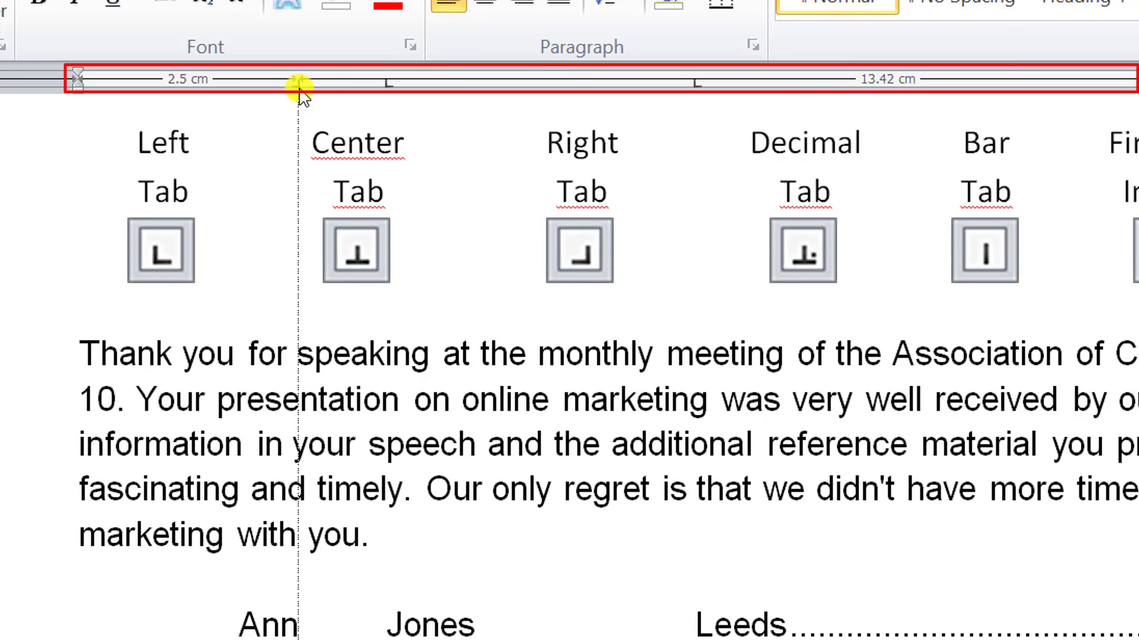
{"action": "mouse_move", "coordinate": [299, 91]}
{"action": "left_mouse_down"}
{"action": "mouse_move", "coordinate": [333, 90]}
{"action": "mouse_move", "coordinate": [233, 90]}
{"action": "mouse_move", "coordinate": [301, 98]}
{"action": "left_mouse_up"}
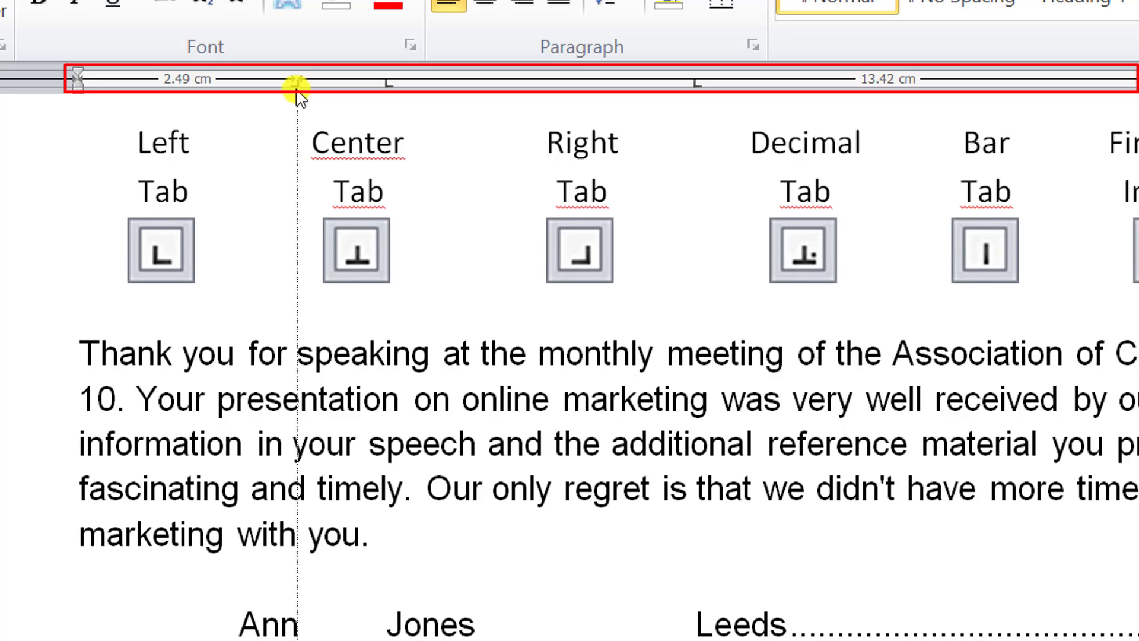
{"action": "left_click_drag", "start_coordinate": [297, 90], "coordinate": [297, 89]}
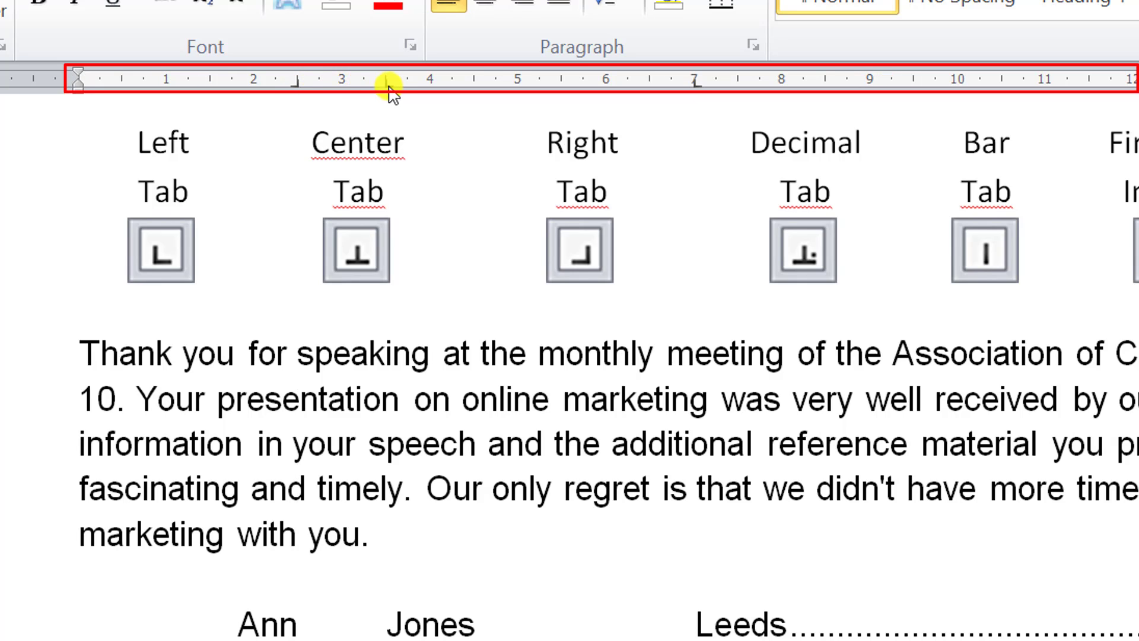
{"action": "mouse_move", "coordinate": [390, 84]}
{"action": "left_mouse_down"}
{"action": "mouse_move", "coordinate": [461, 84]}
{"action": "mouse_move", "coordinate": [388, 86]}
{"action": "left_mouse_up"}
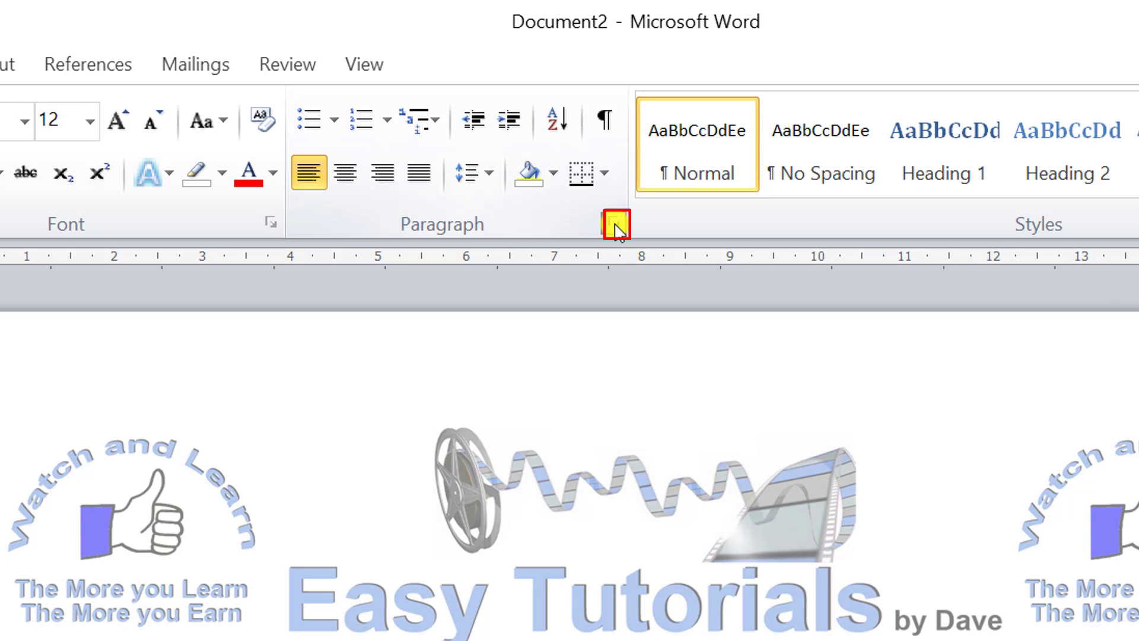
- Set a right-aligned tab stop at 2.5 cm with no leader for the empty paragraph in Document2
{"action": "left_click", "coordinate": [616, 227]}
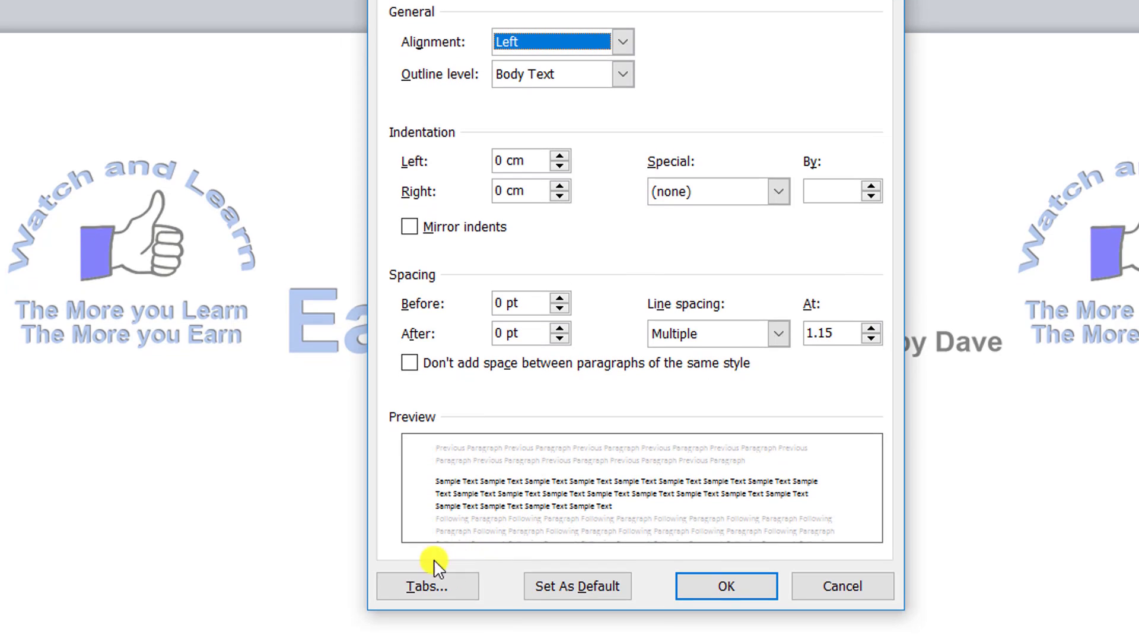
{"action": "left_click", "coordinate": [418, 589]}
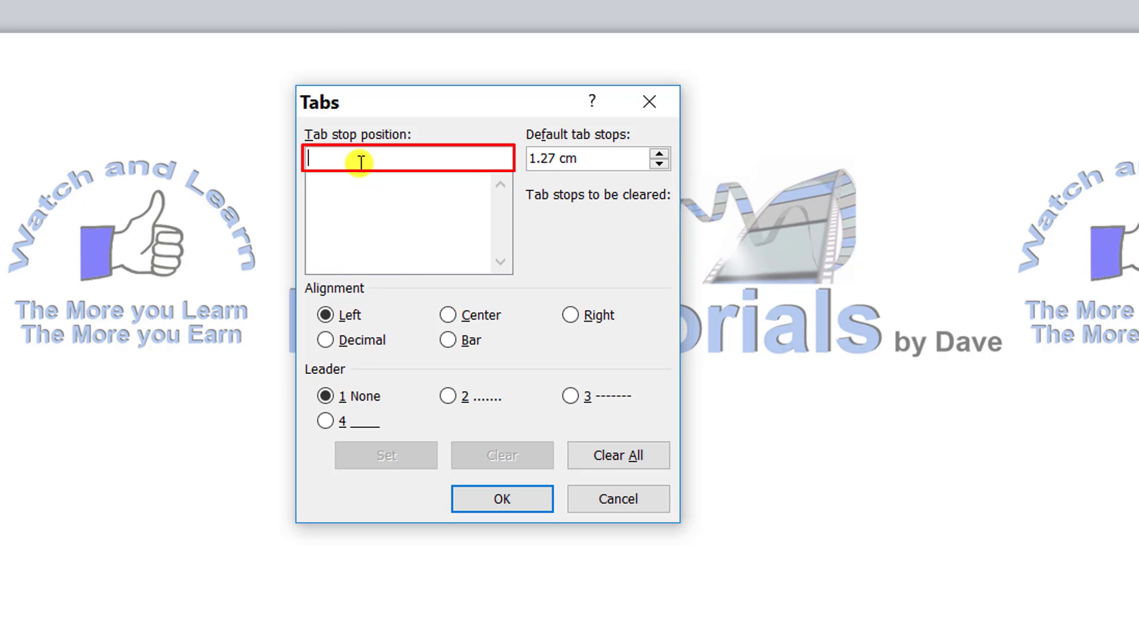
{"action": "type", "text": "2.5"}
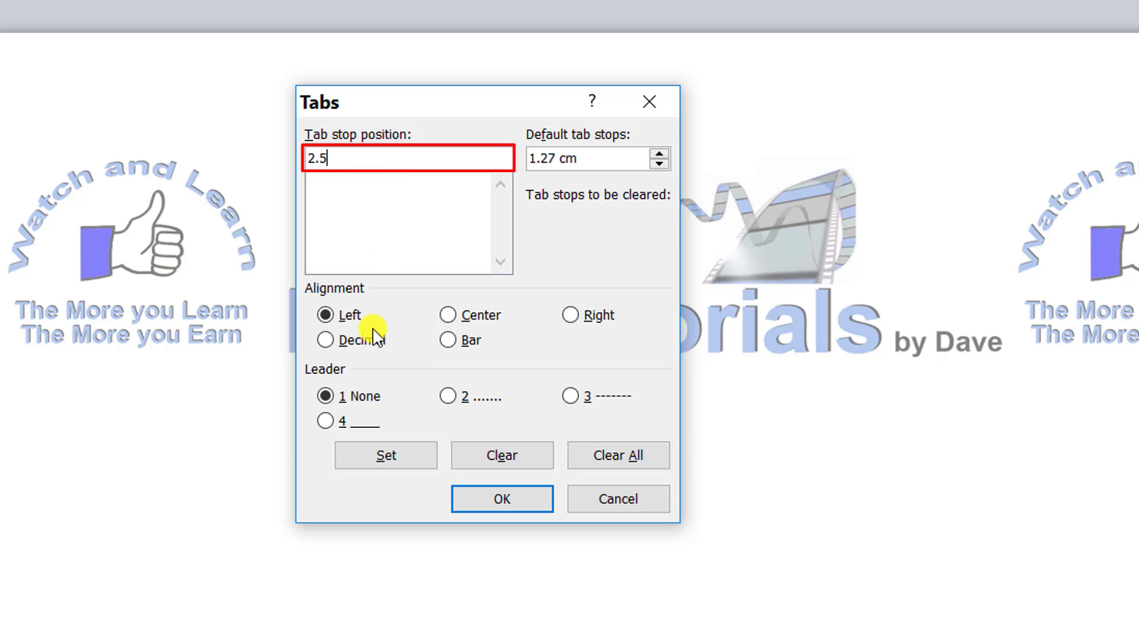
{"action": "left_click", "coordinate": [574, 316]}
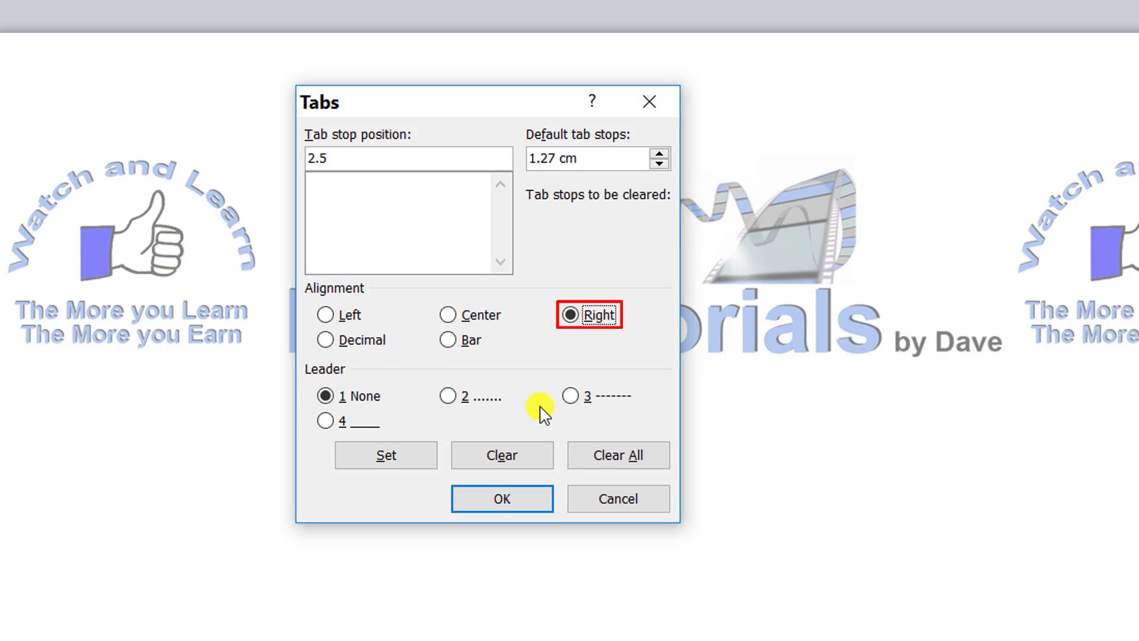
{"action": "left_click", "coordinate": [374, 457]}
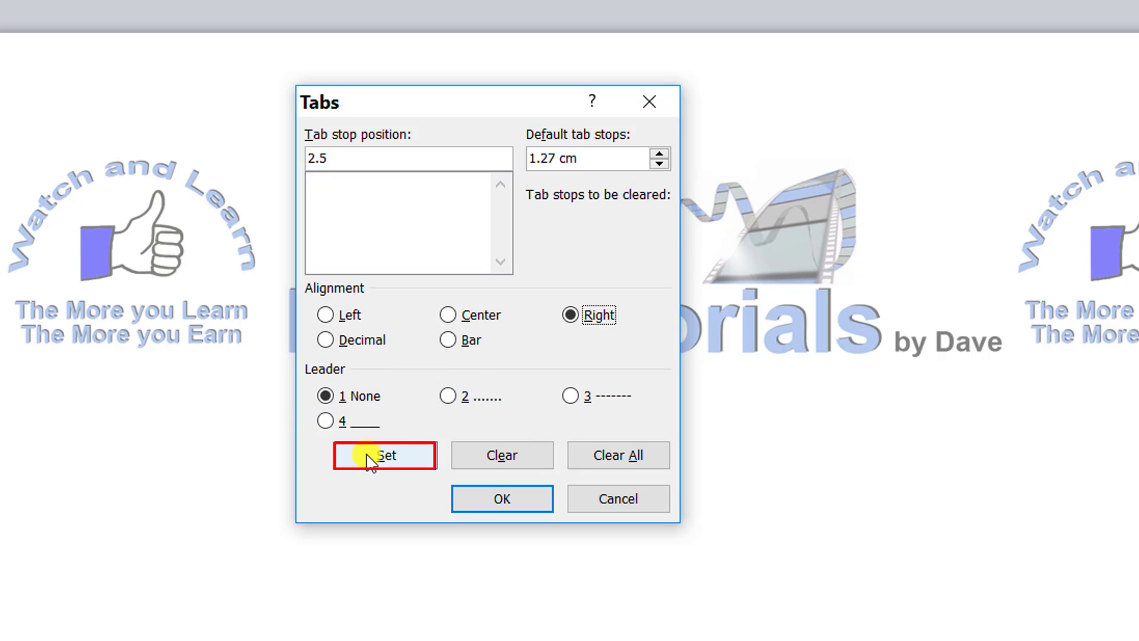
{"action": "left_click", "coordinate": [384, 457]}
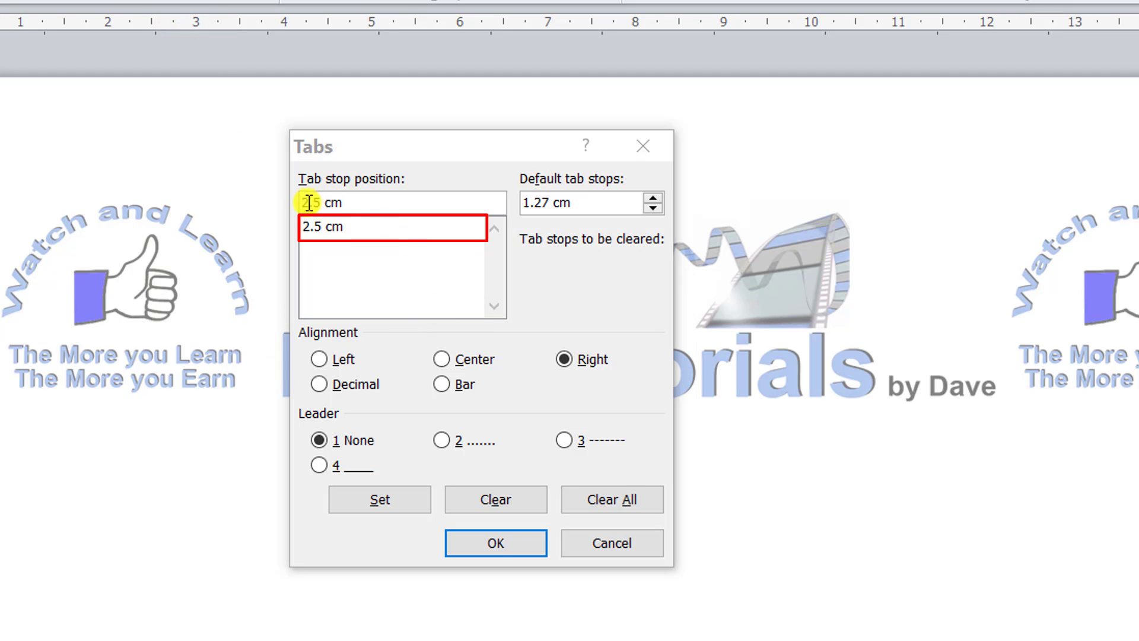
- Add a left-aligned tab stop at 3.5 cm with no leader
{"action": "left_click_drag", "start_coordinate": [358, 203], "coordinate": [291, 211]}
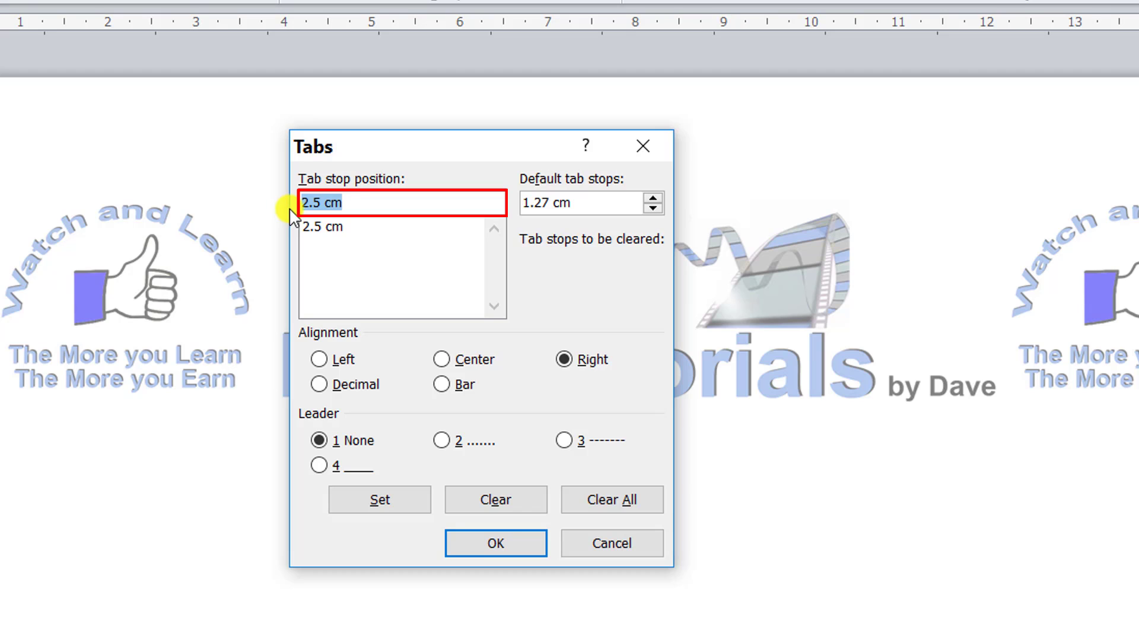
{"action": "type", "text": "3.5"}
{"action": "left_click", "coordinate": [321, 359]}
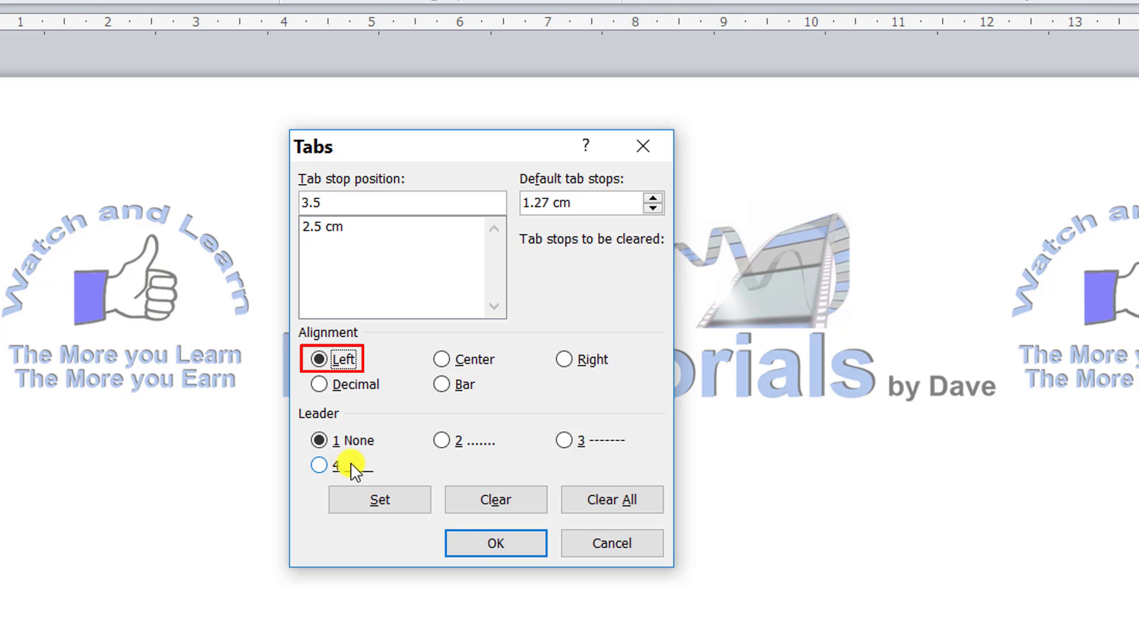
{"action": "left_click", "coordinate": [380, 499]}
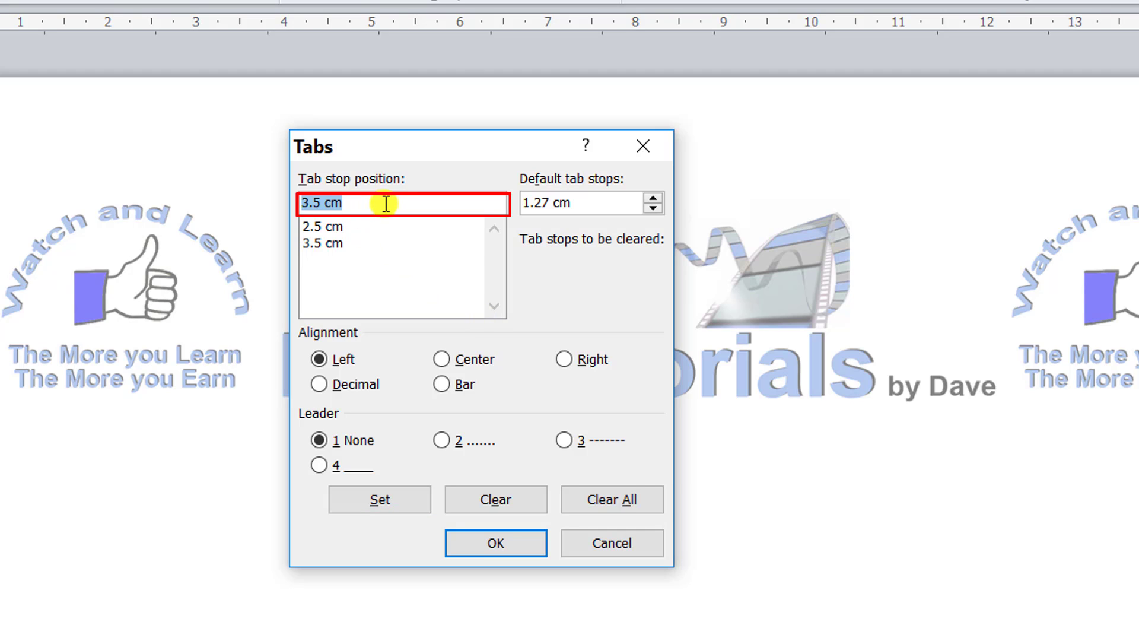
- Add a center-aligned tab stop at 9 cm with no leader
{"action": "type", "text": "9"}
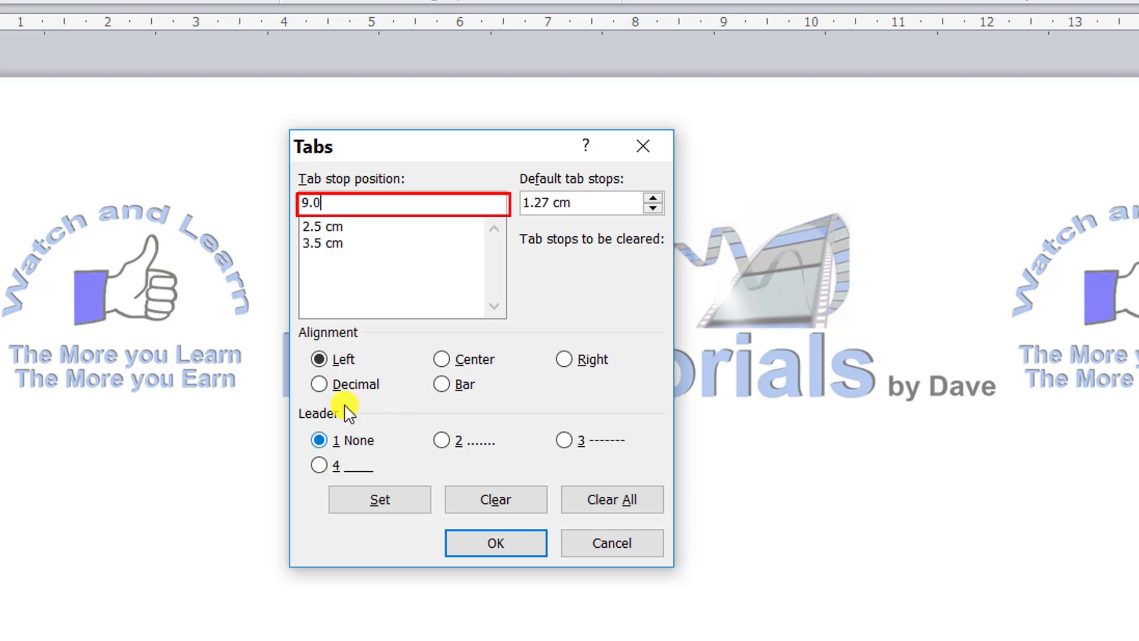
{"action": "left_click", "coordinate": [444, 360]}
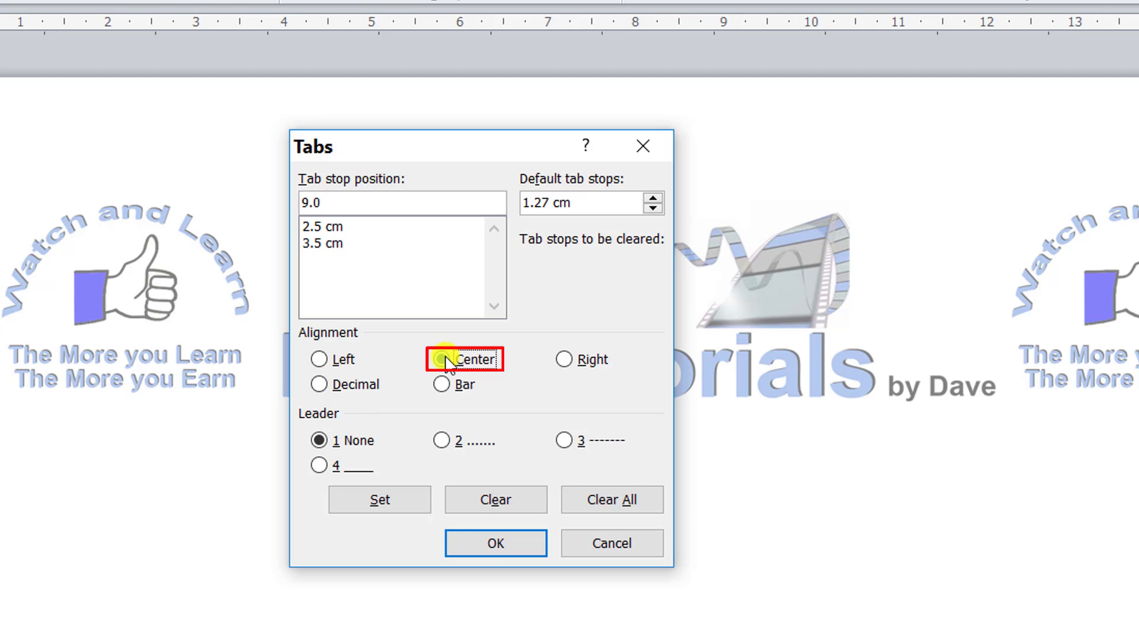
{"action": "left_click", "coordinate": [373, 500]}
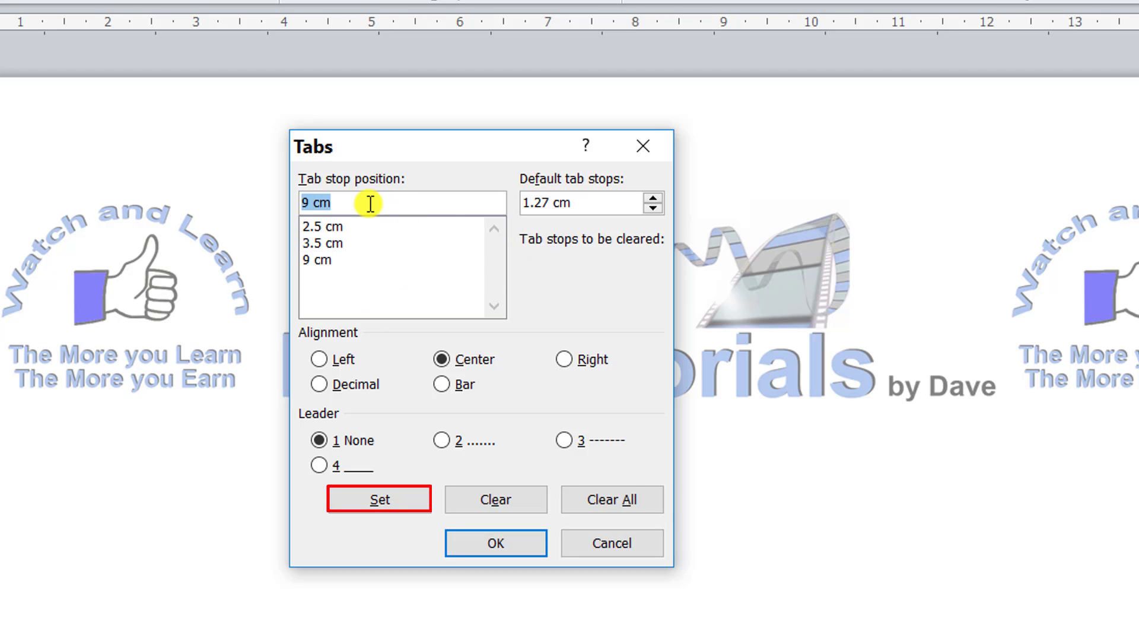
- Add a right-aligned tab stop at 15.5 cm with the dotted leader (option 2)
{"action": "type", "text": "15.5"}
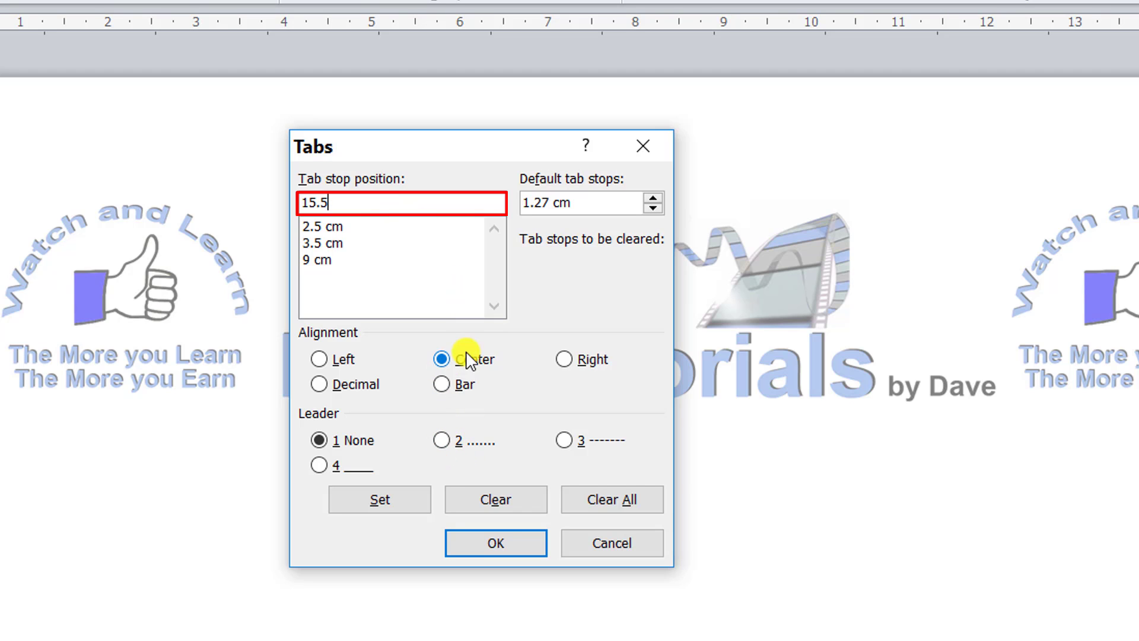
{"action": "left_click", "coordinate": [564, 360]}
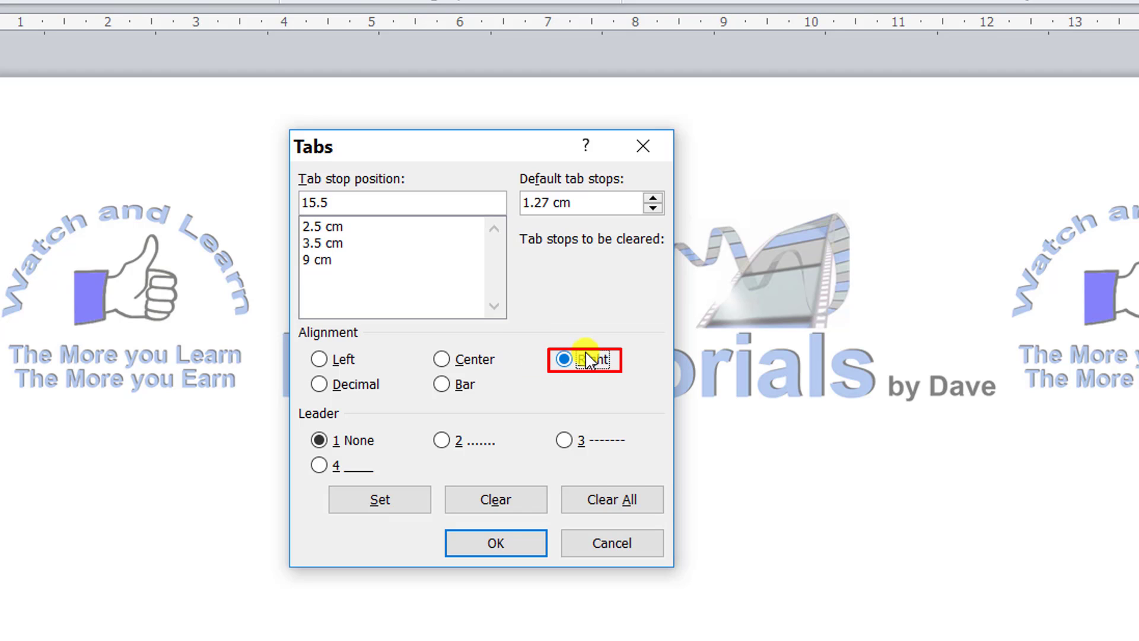
{"action": "left_click", "coordinate": [446, 442]}
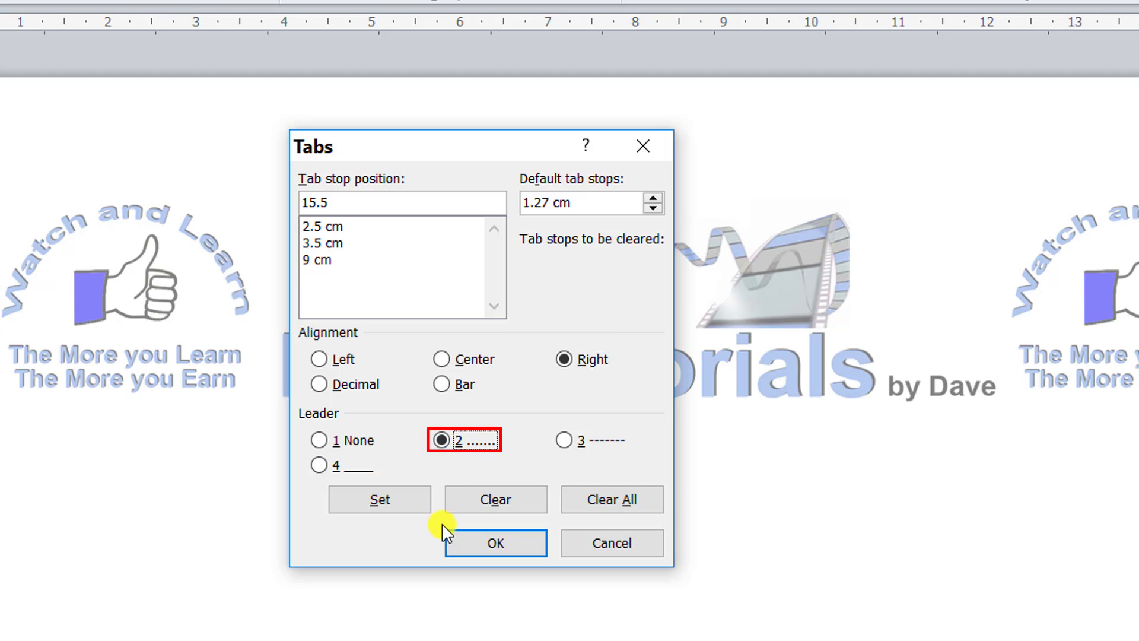
{"action": "left_click", "coordinate": [391, 503]}
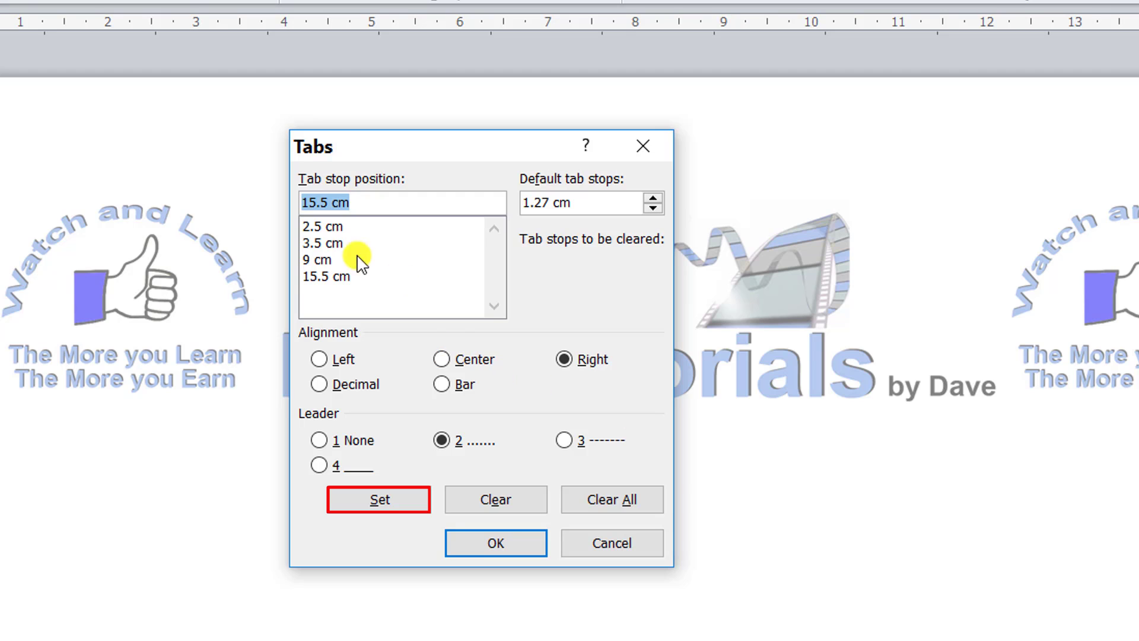
- Change the 9 cm tab stop to left alignment and apply all the tab stops to the paragraph
{"action": "left_click", "coordinate": [323, 261]}
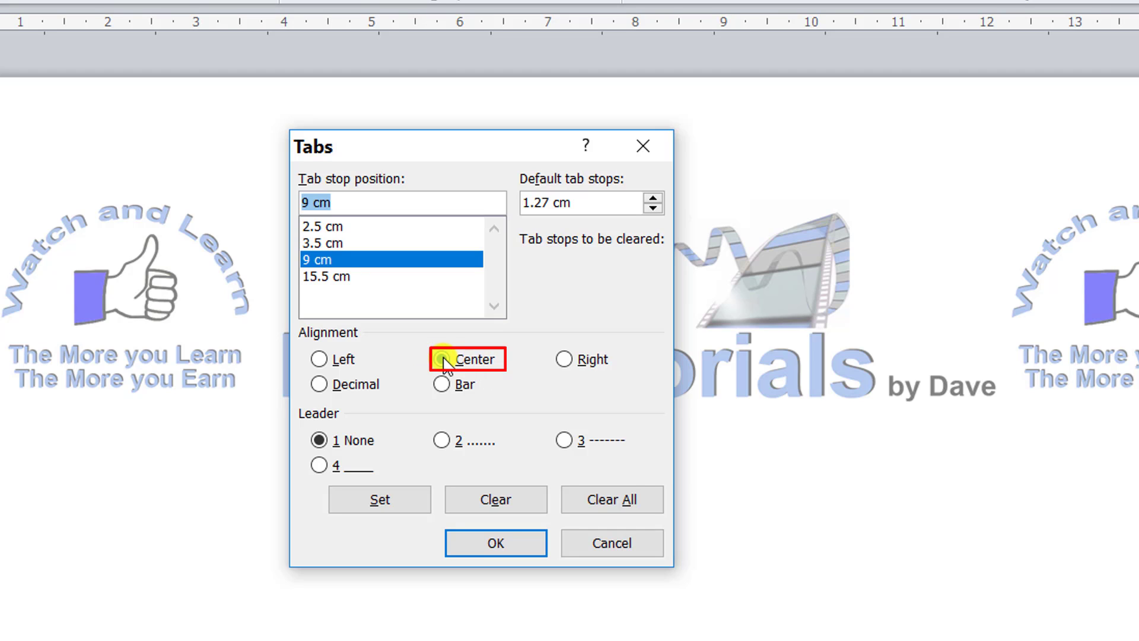
{"action": "left_click", "coordinate": [321, 359]}
{"action": "left_click", "coordinate": [401, 501]}
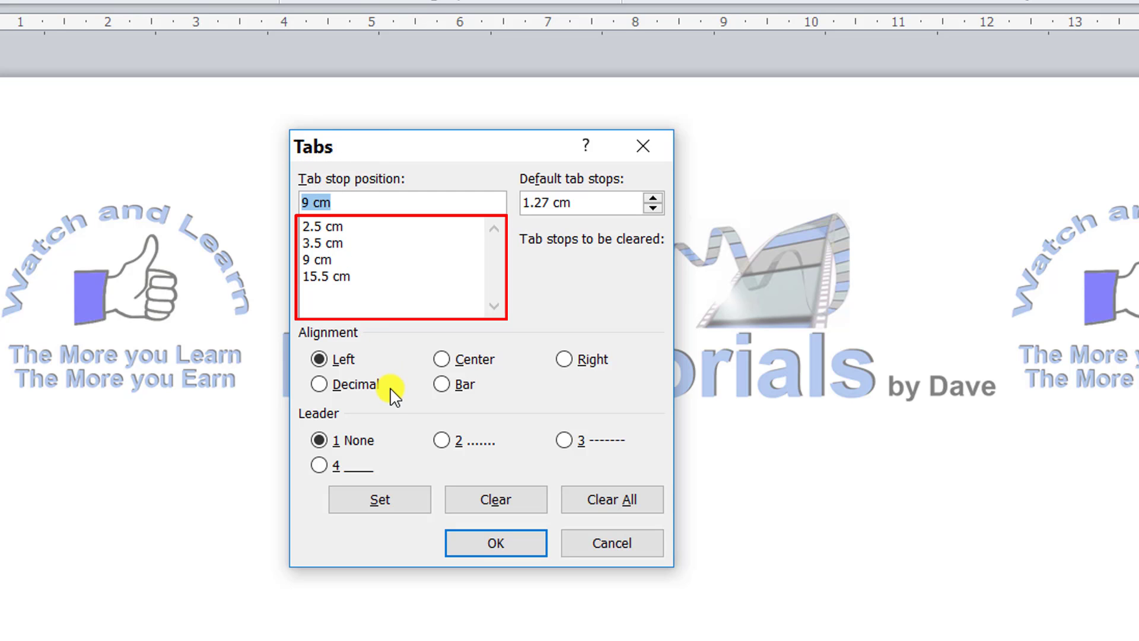
{"action": "left_click", "coordinate": [509, 543]}
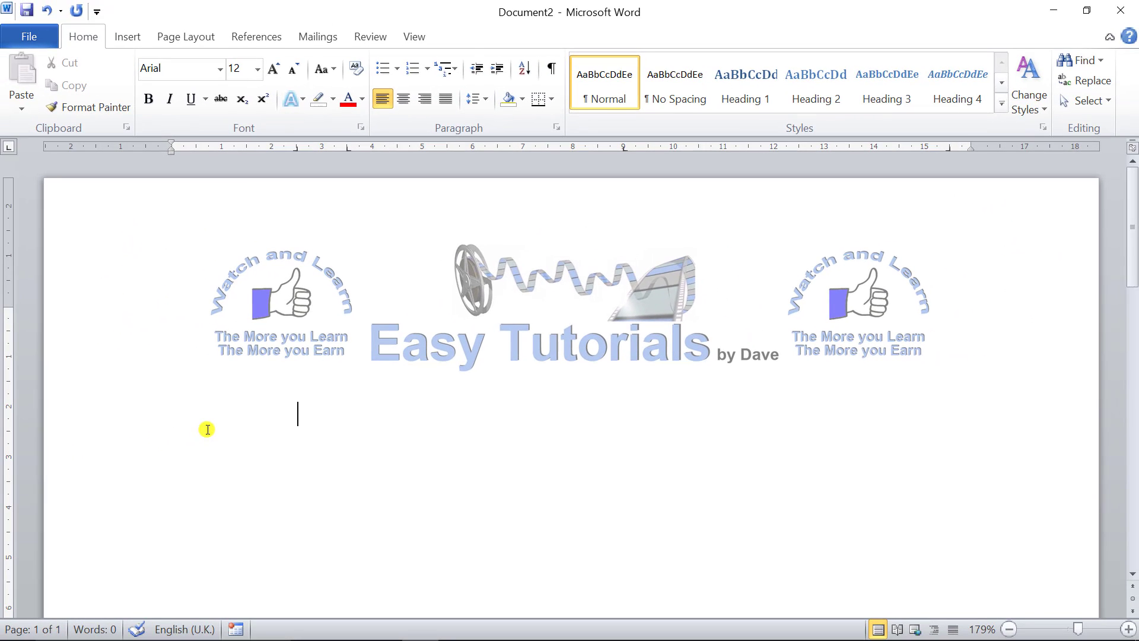
- Fill the first tabbed row with the contact's first name, surname, the city Dover and the phone number
{"action": "key", "text": "Tab"}
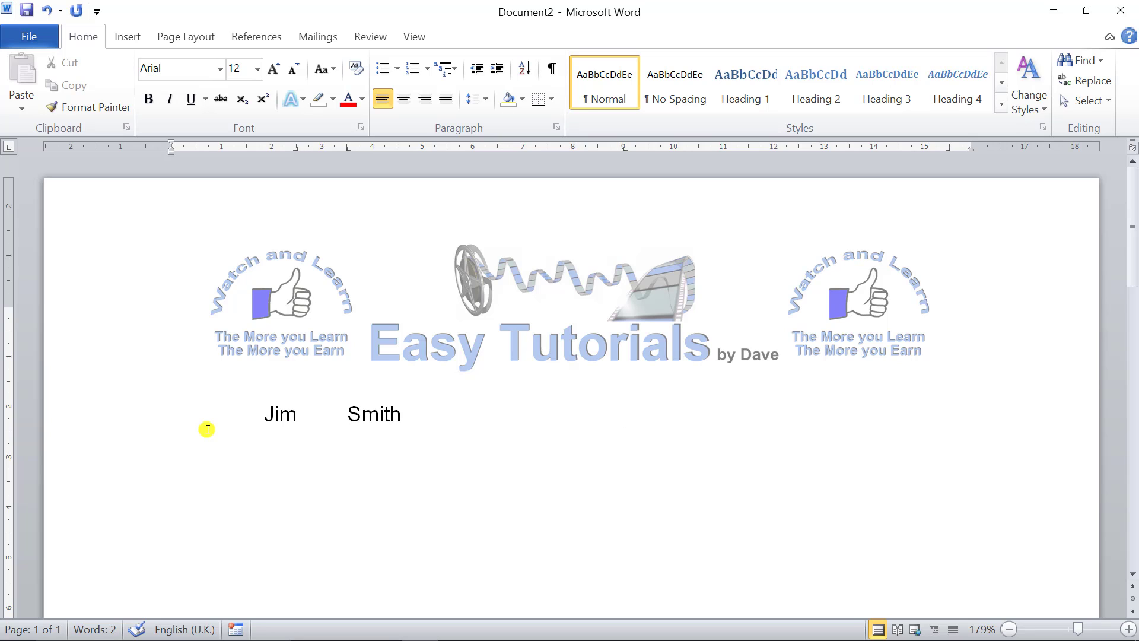
{"action": "key", "text": "Tab"}
{"action": "type", "text": "Di"}
{"action": "type", "text": "over"}
{"action": "key", "text": "Tab"}
{"action": "type", "text": "123456"}
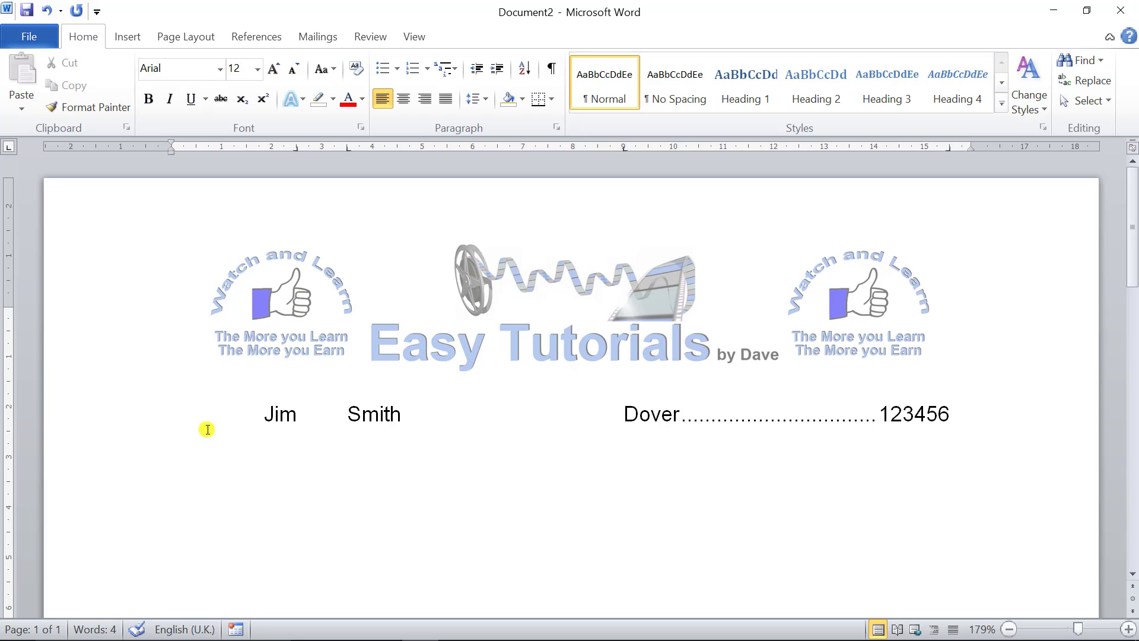
- Add a second tabbed row with the contact's first name, surname, the city Brighton and the phone number
{"action": "key", "text": "Return"}
{"action": "key", "text": "Tab"}
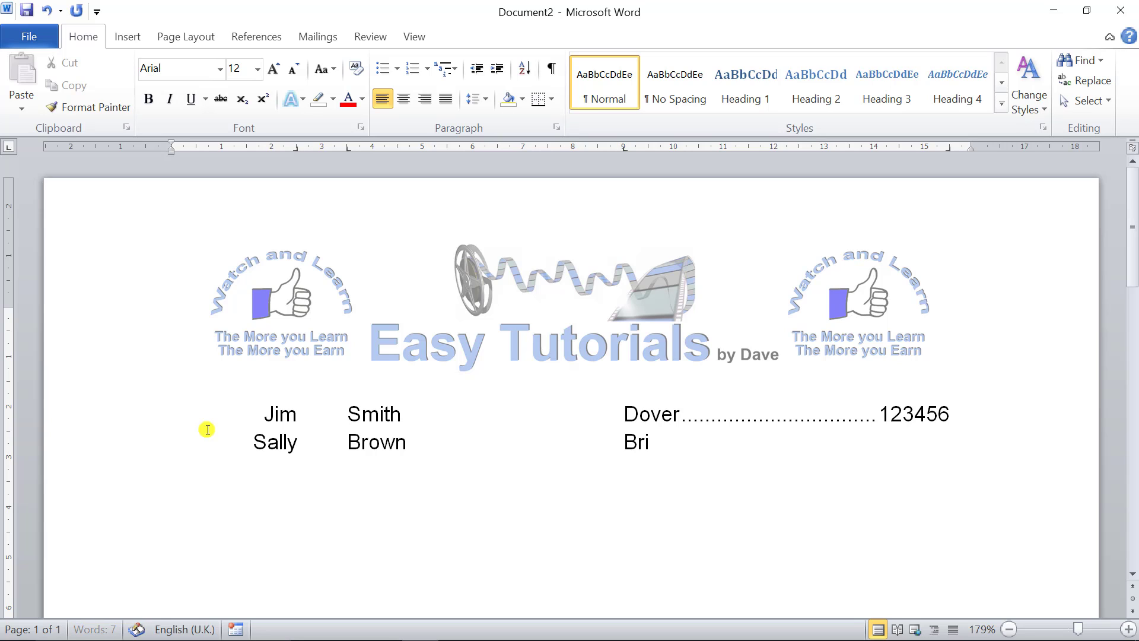
{"action": "type", "text": "Brighton"}
{"action": "key", "text": "Tab"}
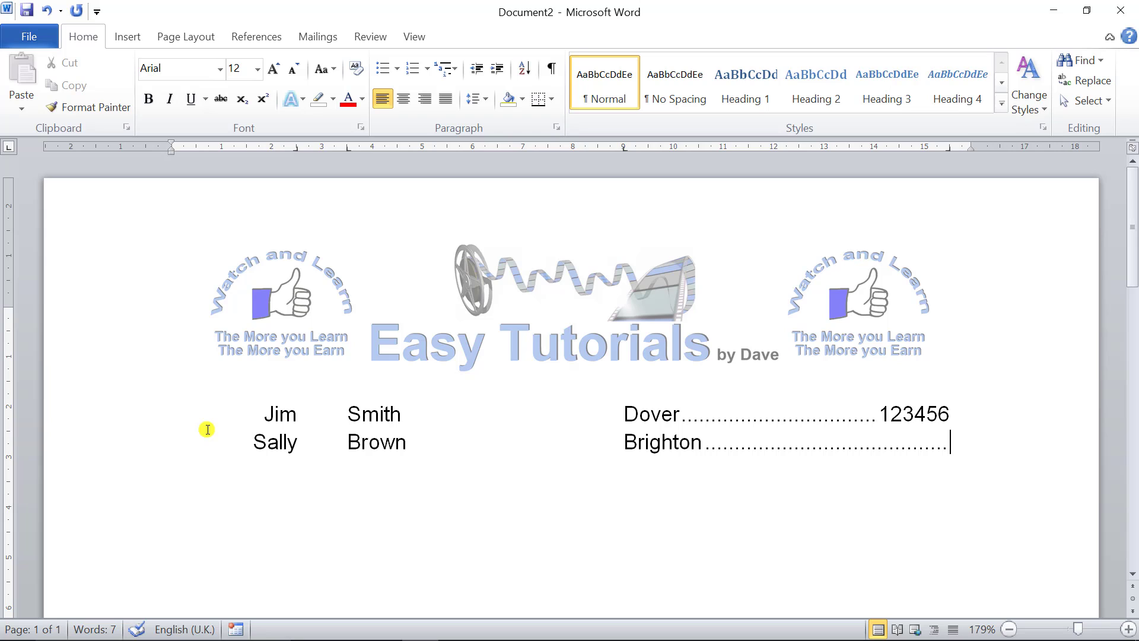
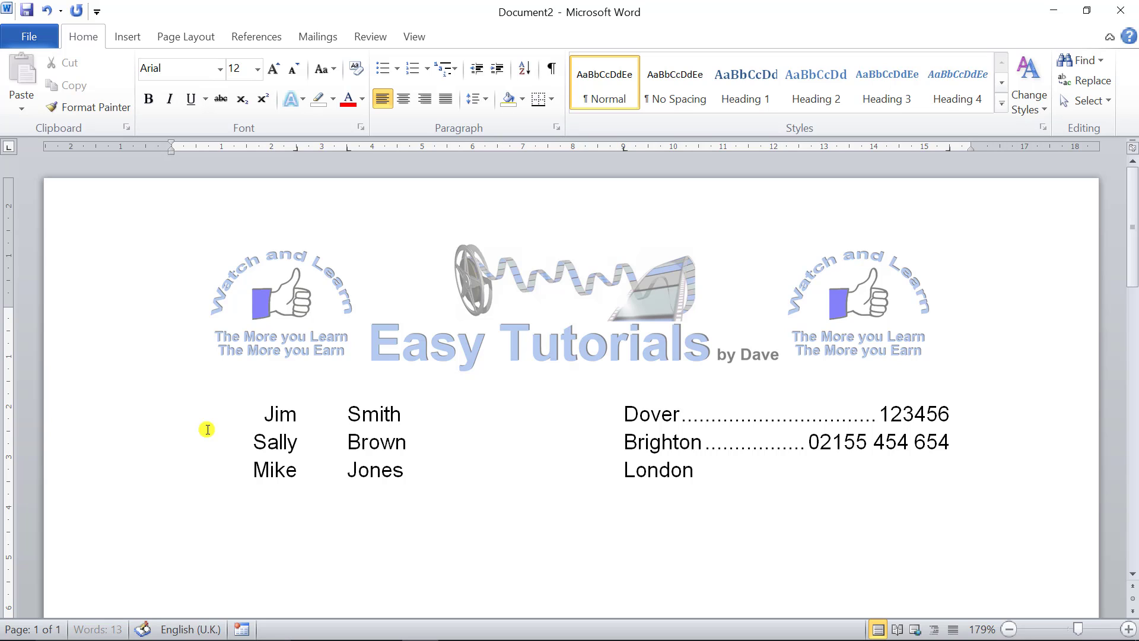
- Add a third tabbed row with the contact's first name, surname, the city London and the phone number
{"action": "key", "text": "Tab"}
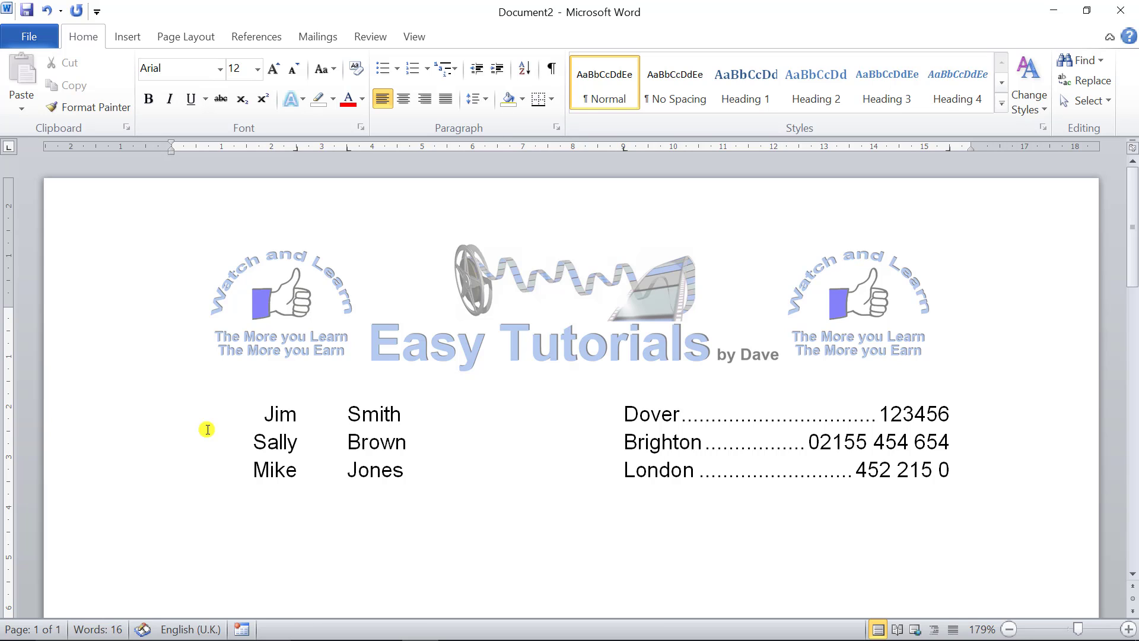
{"action": "key", "text": "BackSpace"}
{"action": "key", "text": "BackSpace"}
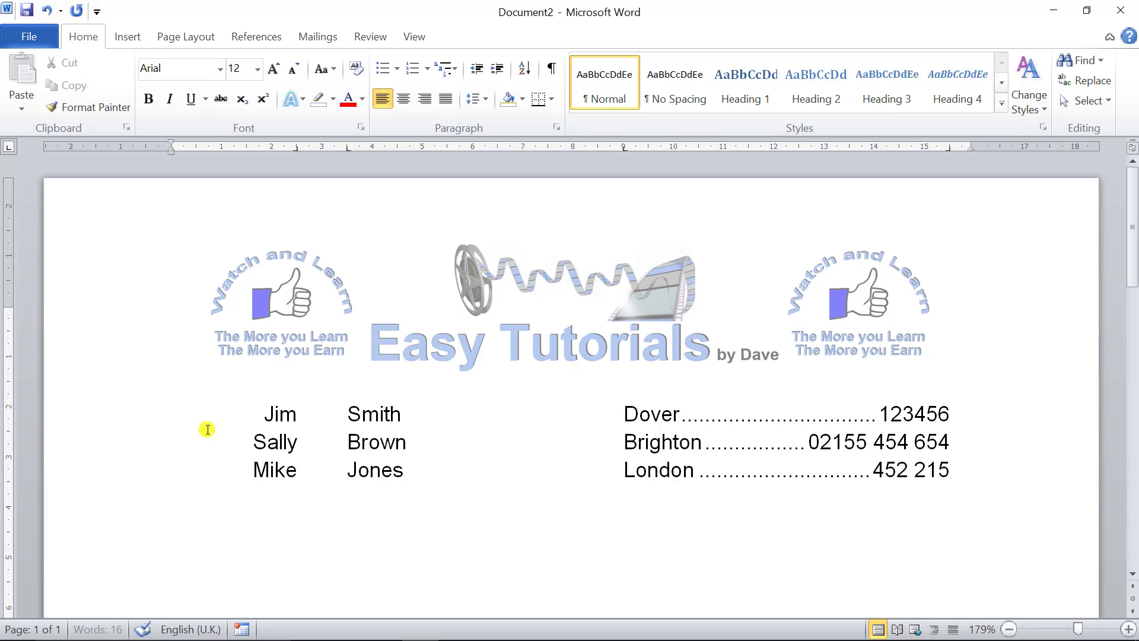
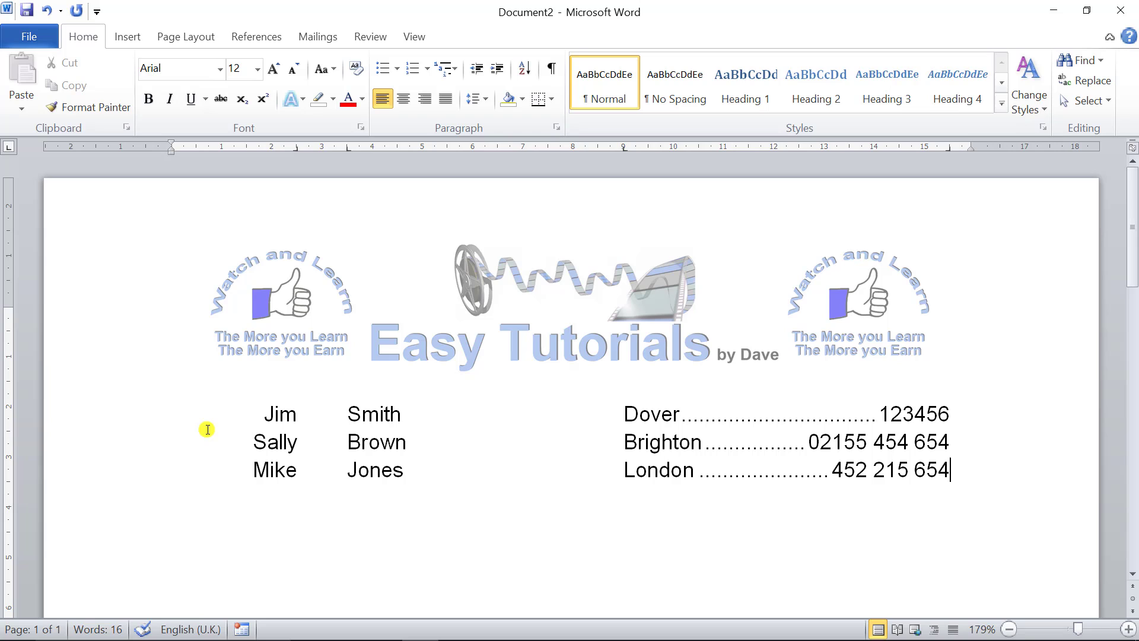
- Start a new paragraph below the list and, with formatting marks shown, reset its paragraph formatting to remove the tab stops
{"action": "key", "text": "Return"}
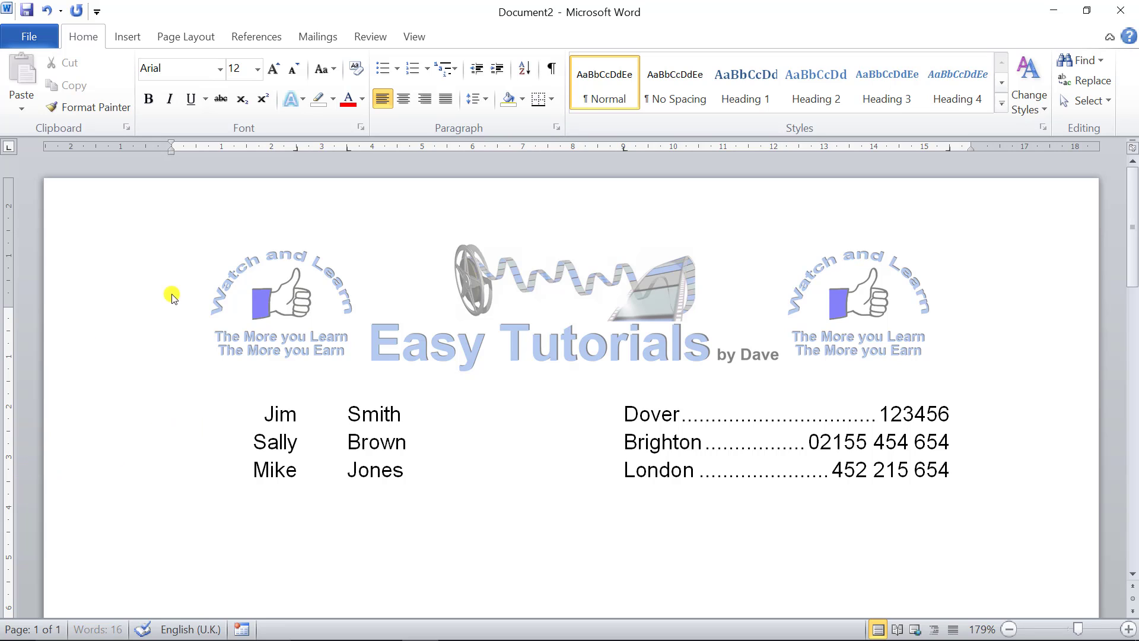
{"action": "left_click", "coordinate": [553, 69]}
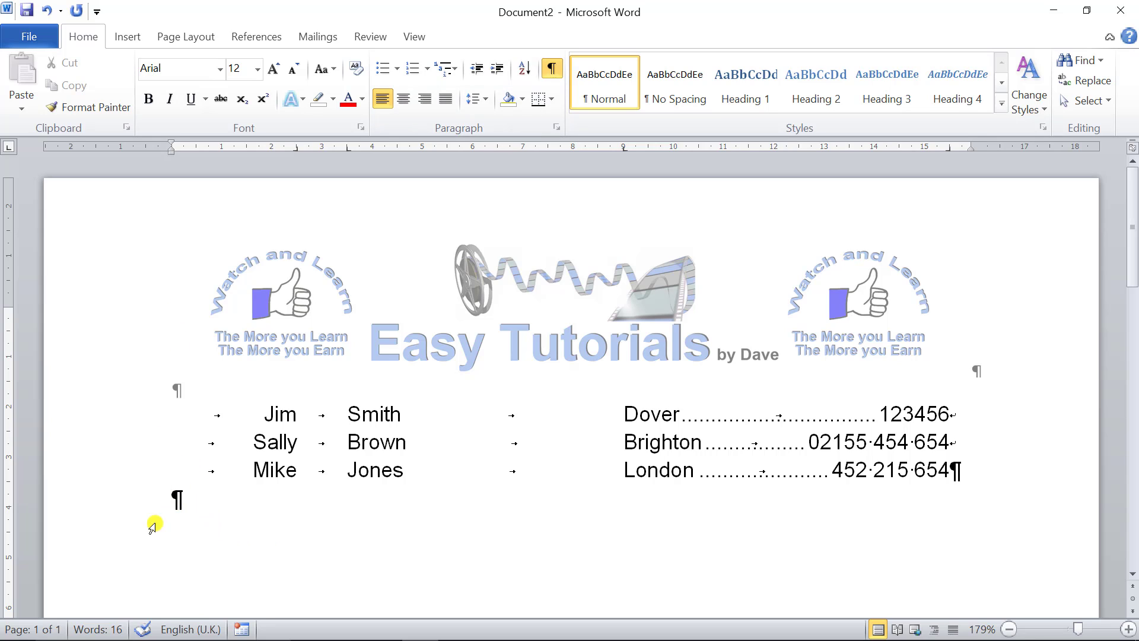
{"action": "left_click_drag", "start_coordinate": [173, 499], "coordinate": [190, 498]}
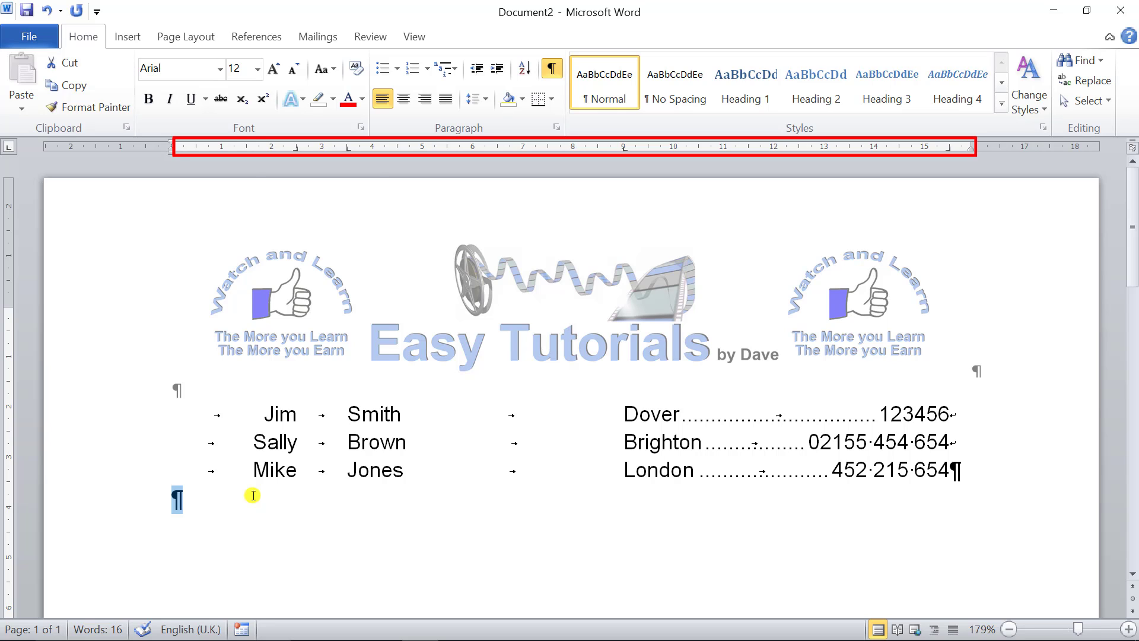
{"action": "key", "text": "ctrl+q"}
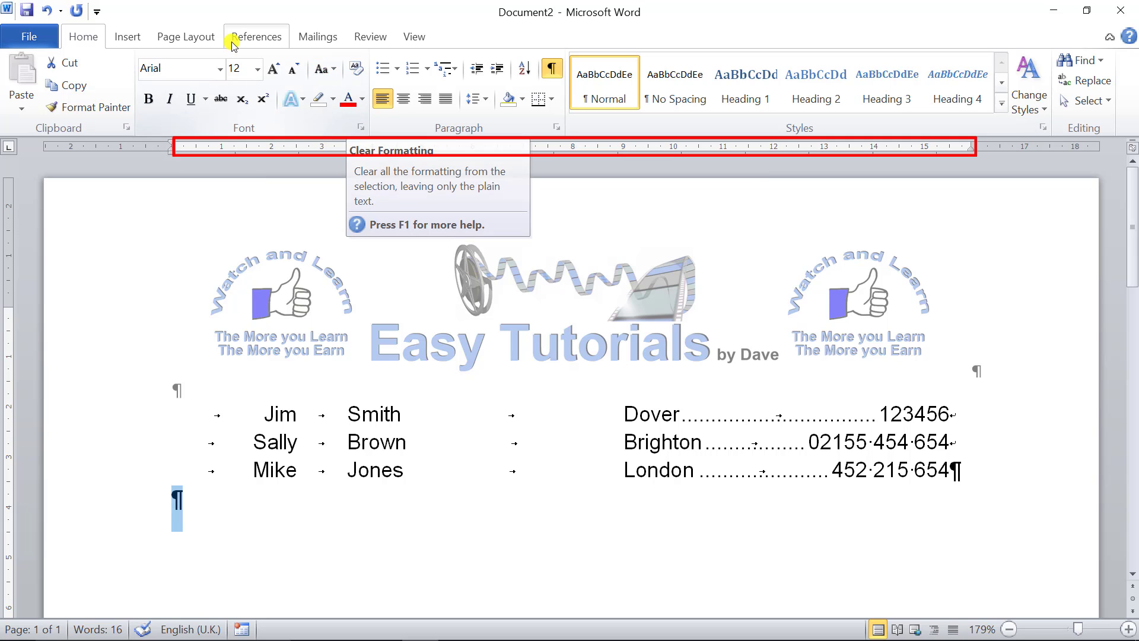
- Set the spacing after the empty paragraph to 0 pt and add another blank paragraph beneath it
{"action": "left_click", "coordinate": [174, 39]}
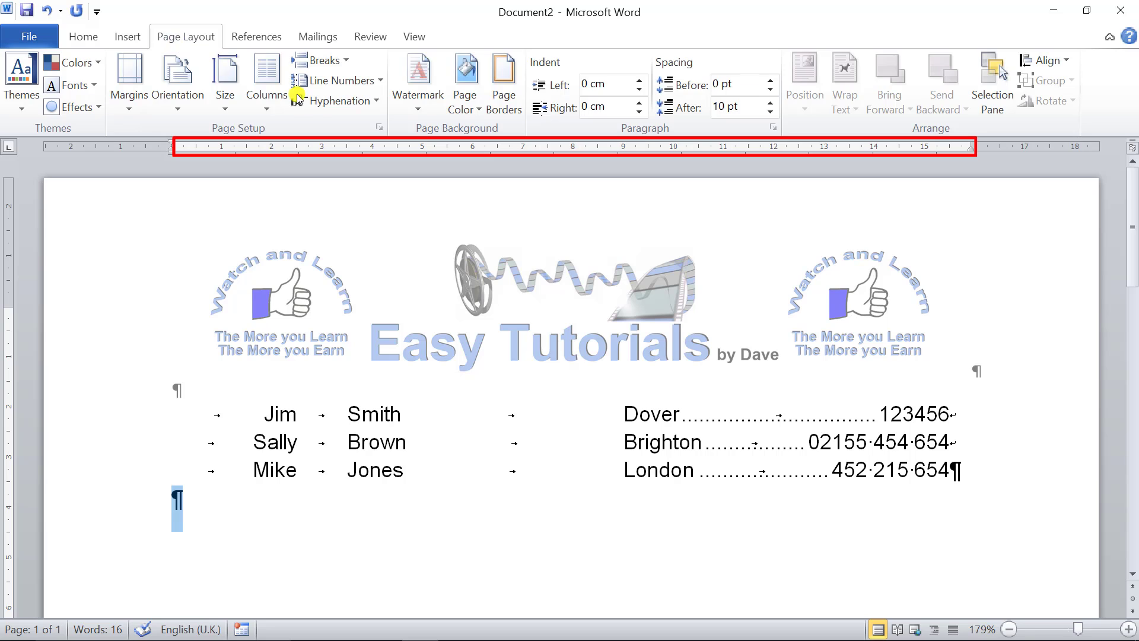
{"action": "left_click", "coordinate": [770, 111]}
{"action": "left_click", "coordinate": [770, 111]}
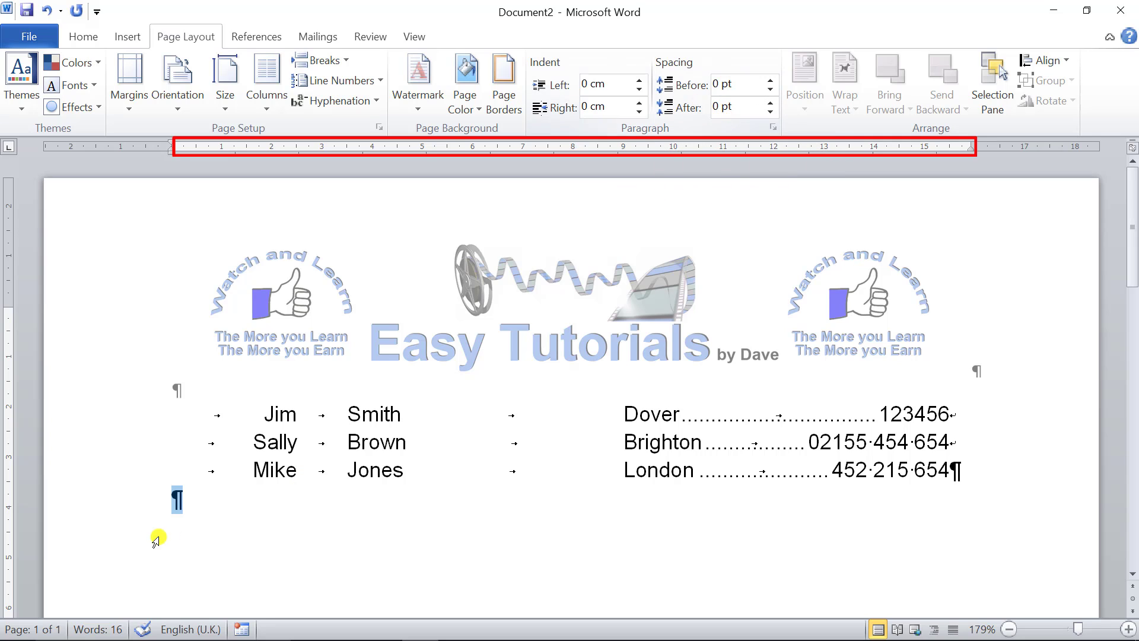
{"action": "left_click", "coordinate": [174, 498]}
{"action": "left_click", "coordinate": [84, 35]}
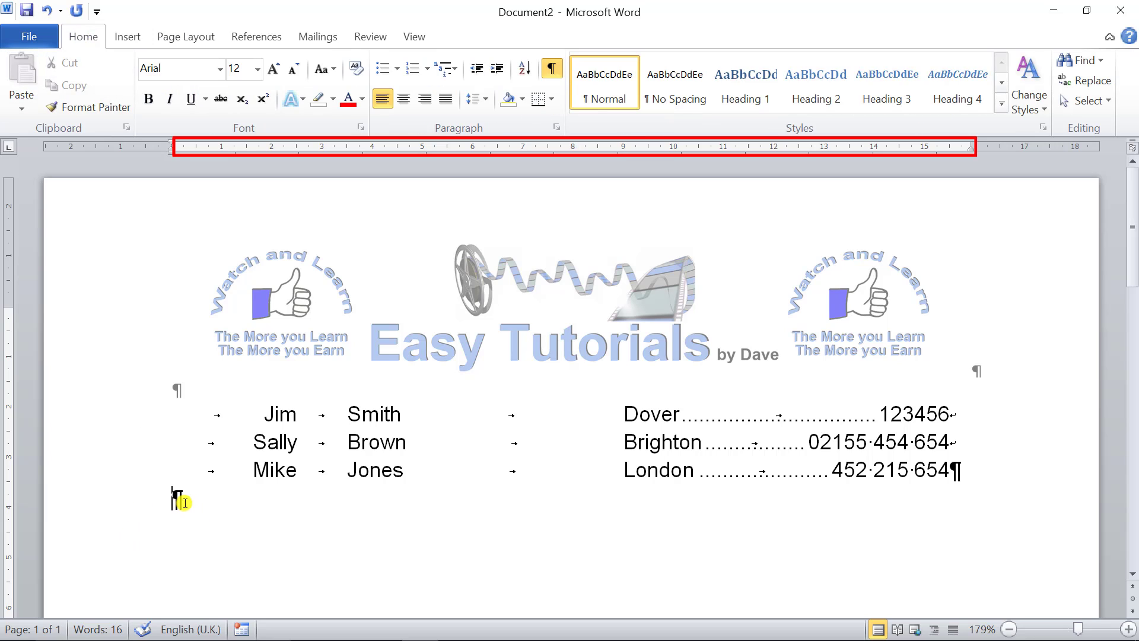
{"action": "key", "text": "Return"}
- Move the city column's tab stop to 7 cm for the whole list and hide the formatting marks
{"action": "mouse_move", "coordinate": [950, 415]}
{"action": "left_mouse_down"}
{"action": "mouse_move", "coordinate": [960, 414]}
{"action": "mouse_move", "coordinate": [957, 441]}
{"action": "left_mouse_up"}
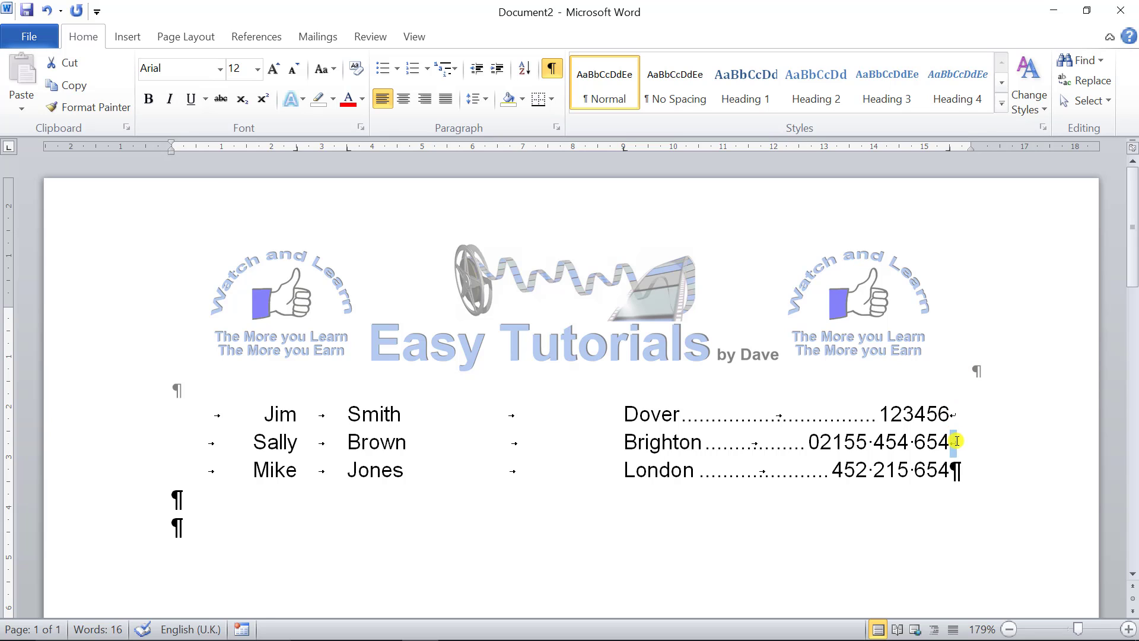
{"action": "double_click", "coordinate": [876, 471]}
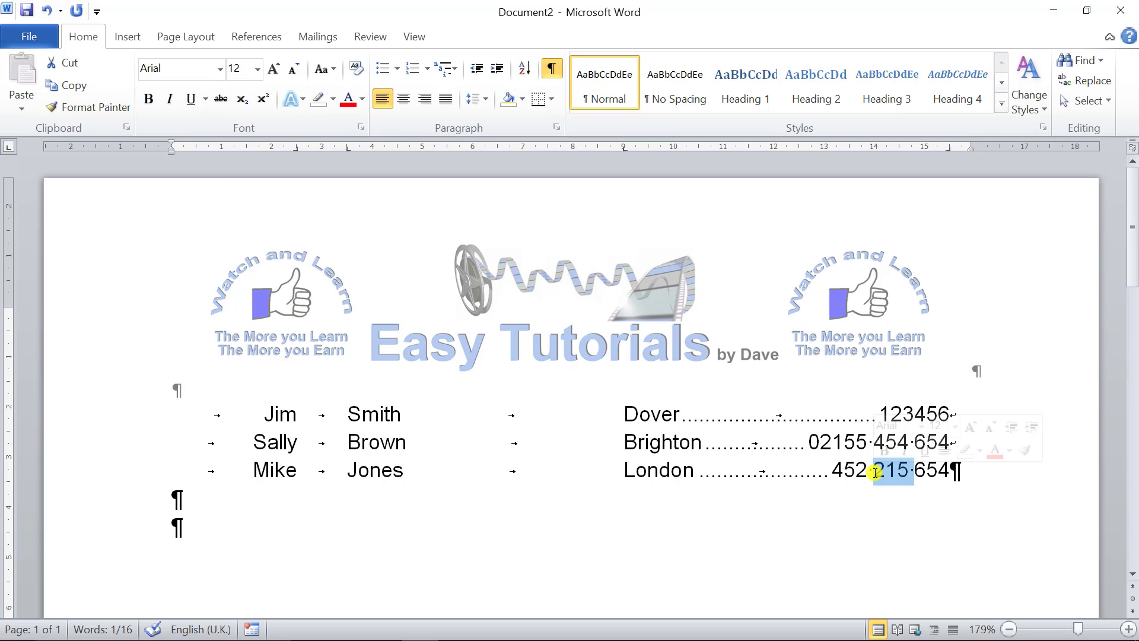
{"action": "triple_click", "coordinate": [876, 475]}
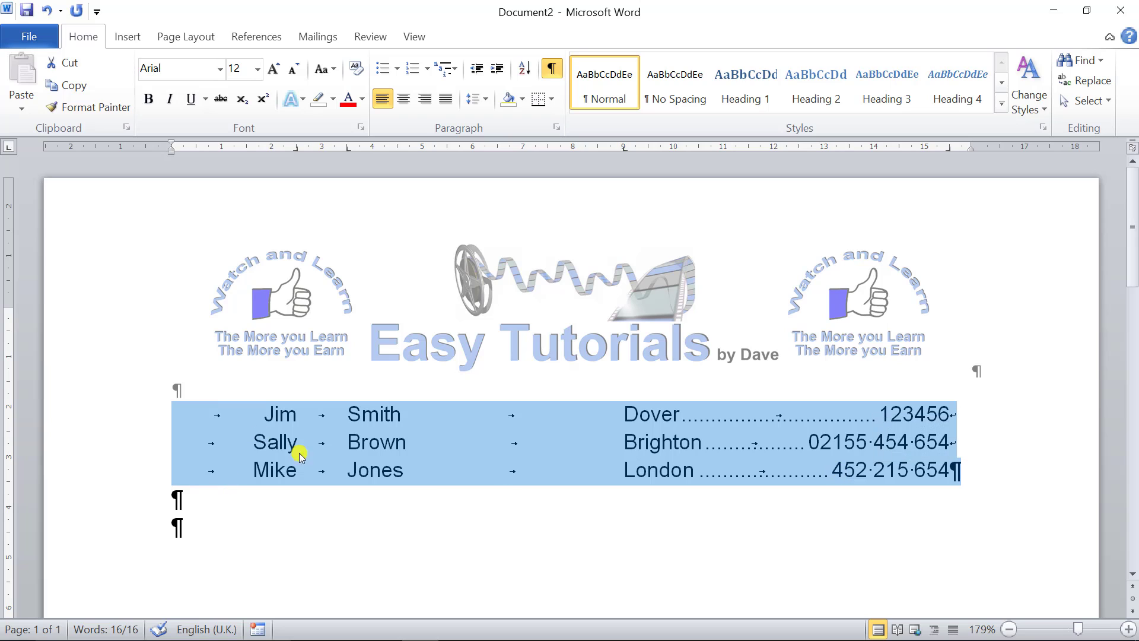
{"action": "left_click", "coordinate": [656, 442]}
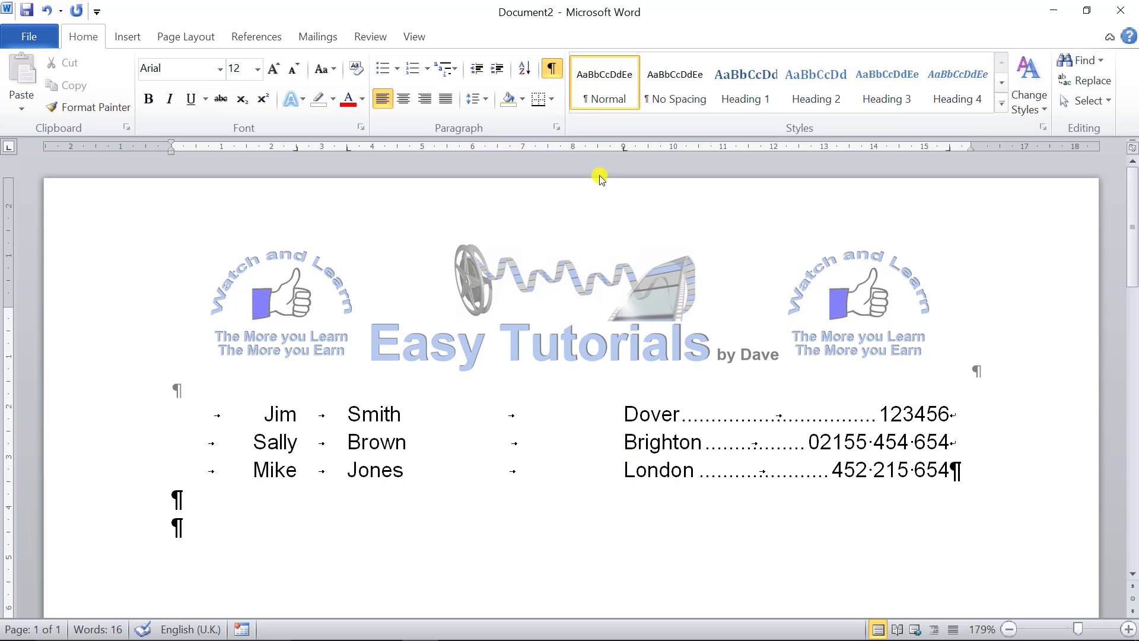
{"action": "left_click_drag", "start_coordinate": [625, 150], "coordinate": [523, 149]}
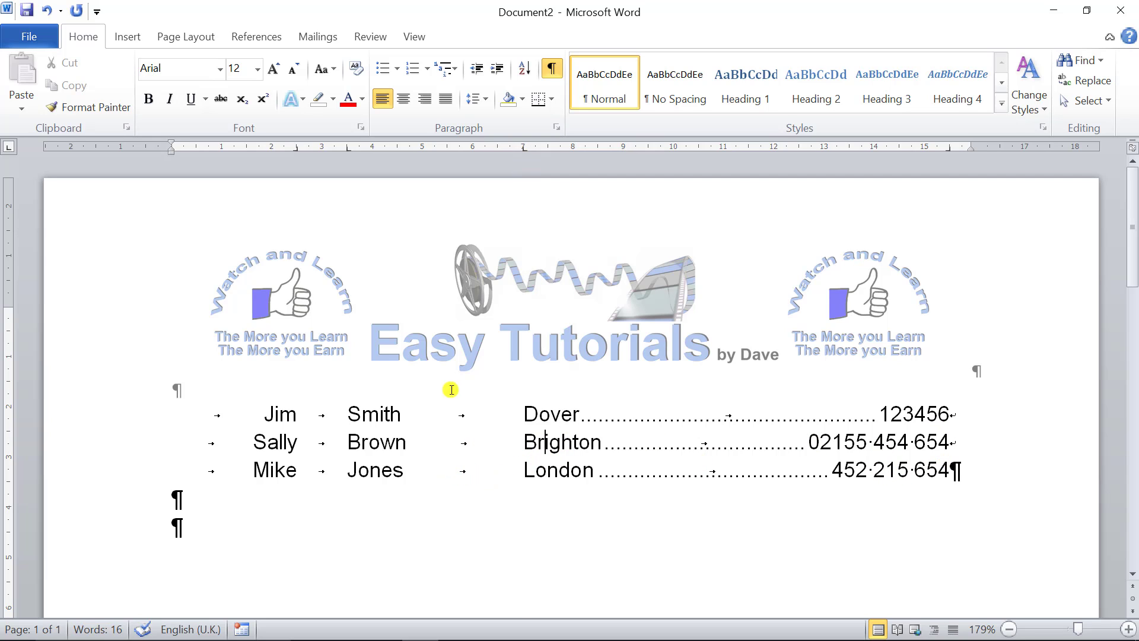
{"action": "left_click", "coordinate": [553, 69]}
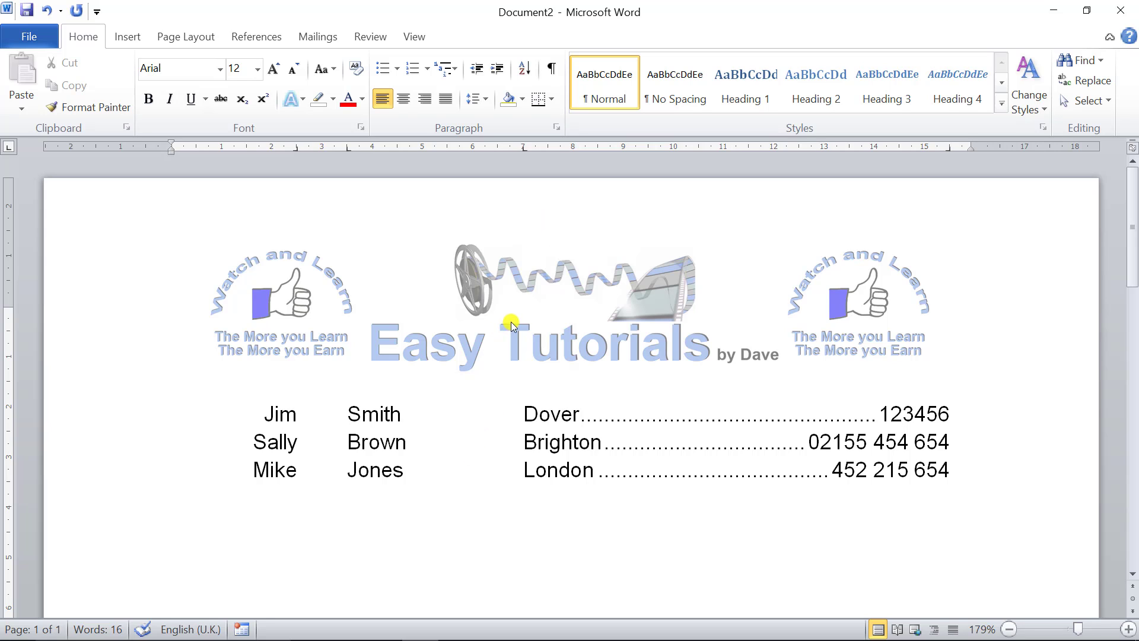
- Try clearing all tab stops from the contact list through the Tabs dialog, and undo the change
{"action": "left_click", "coordinate": [560, 132]}
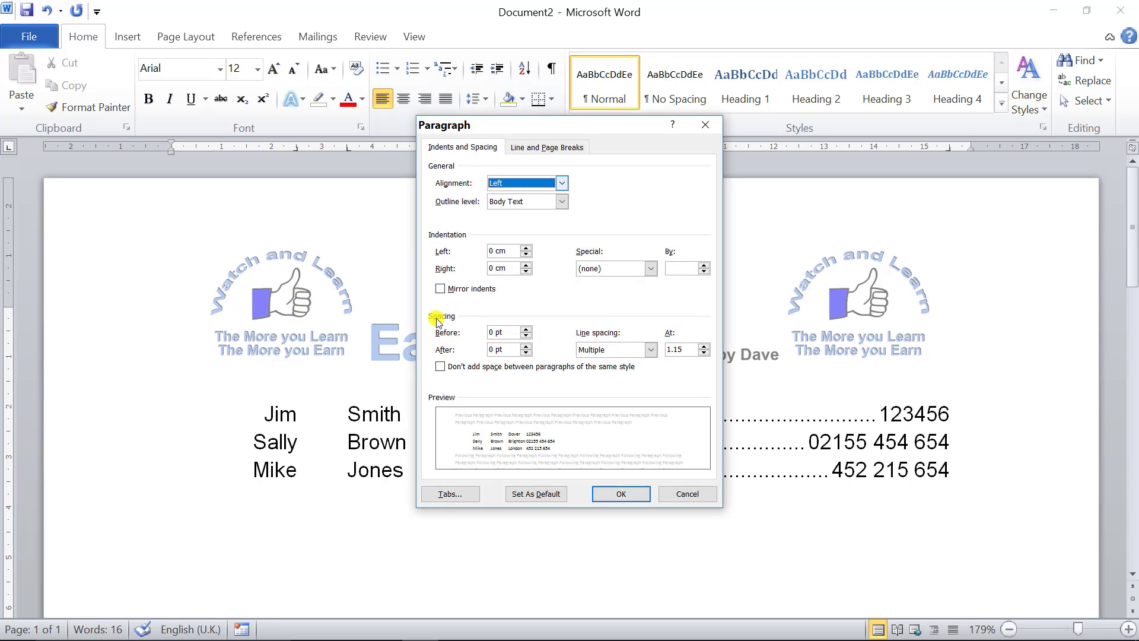
{"action": "left_click", "coordinate": [458, 500]}
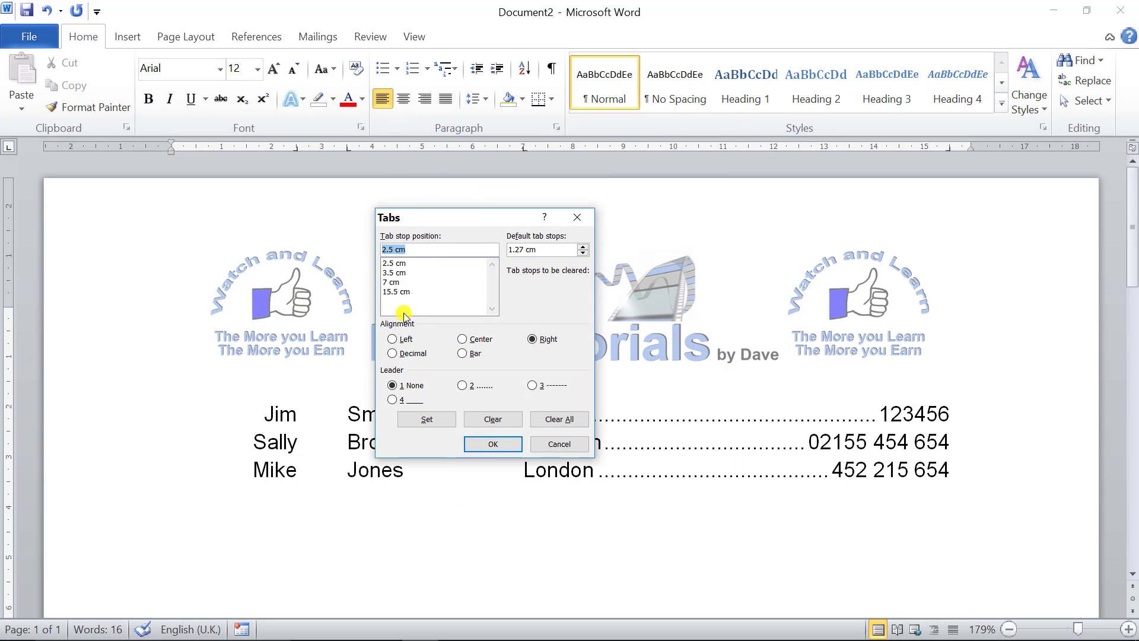
{"action": "left_click", "coordinate": [399, 283]}
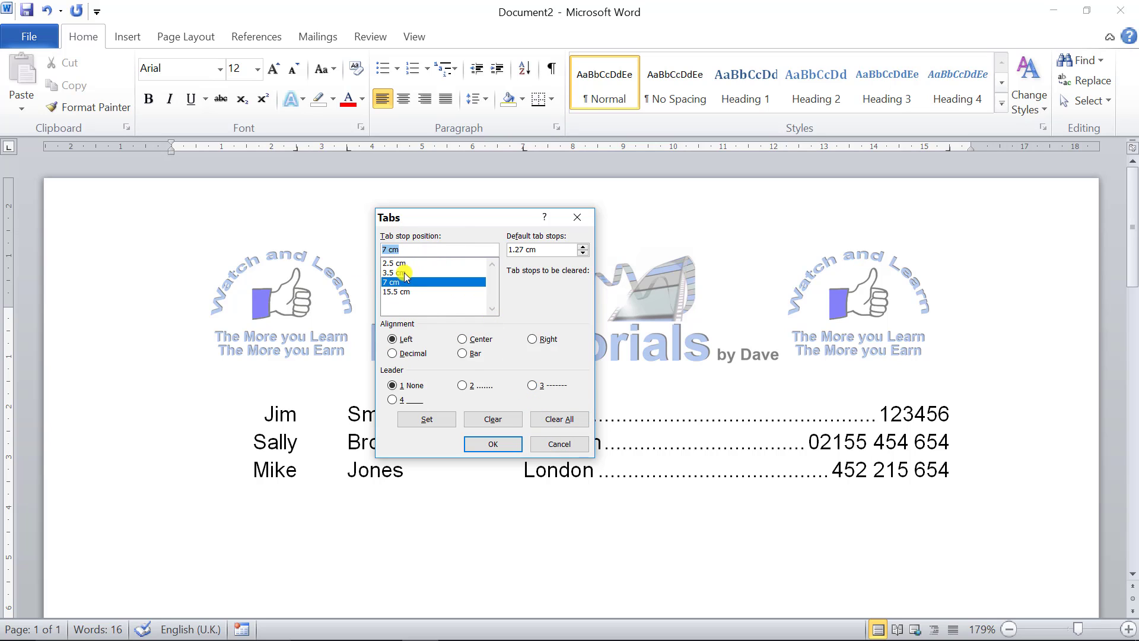
{"action": "left_click", "coordinate": [564, 420]}
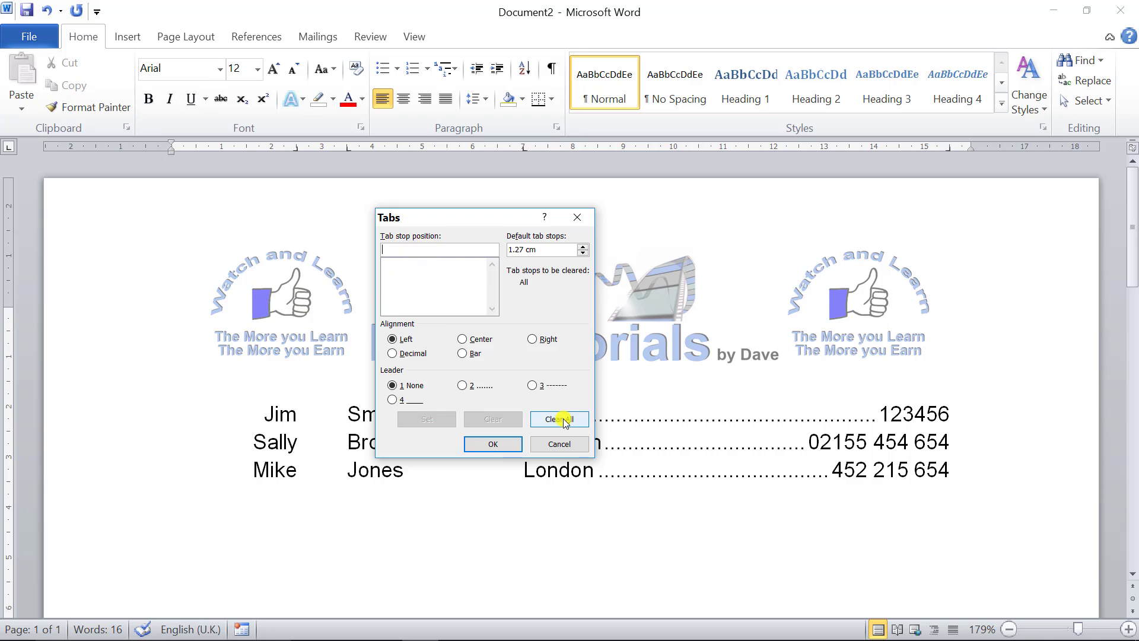
{"action": "left_click", "coordinate": [492, 445]}
{"action": "left_click", "coordinate": [386, 442]}
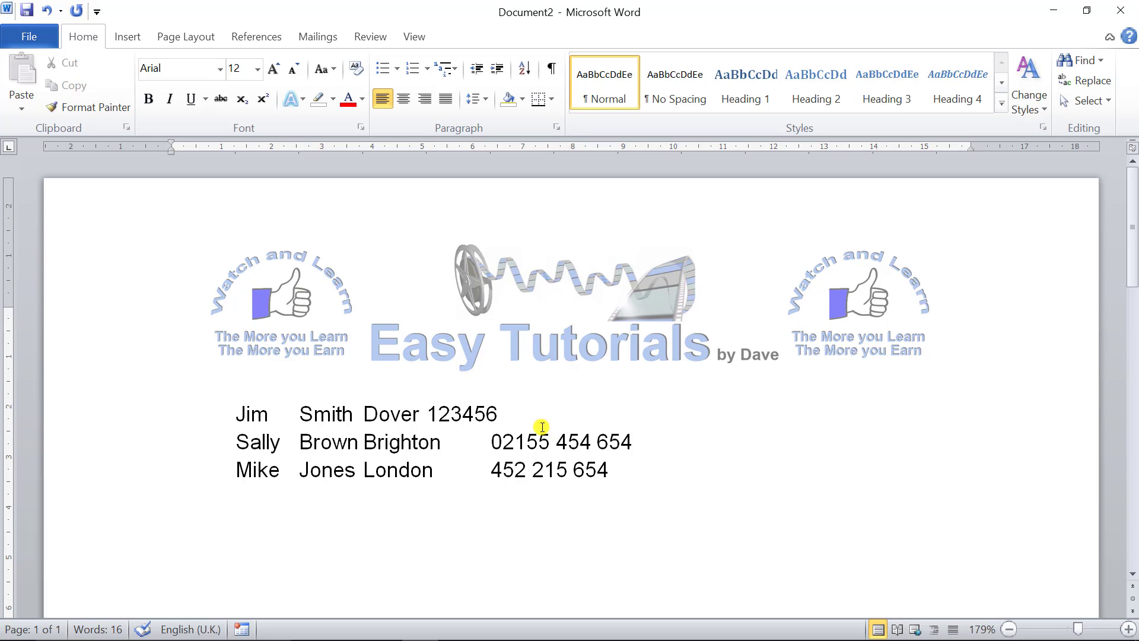
{"action": "key", "text": "ctrl+z"}
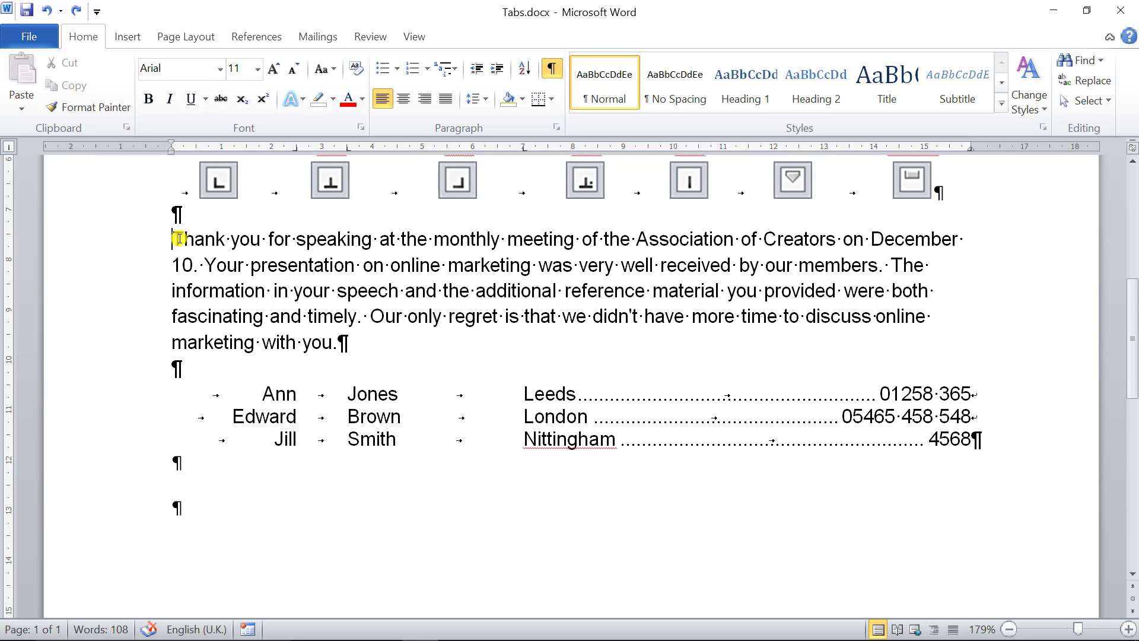
- In Tabs.docx, give the "Thank you for speaking" paragraph a first-line indent at 2 cm and a hanging indent at 3 cm
{"action": "left_click_drag", "start_coordinate": [179, 239], "coordinate": [353, 356]}
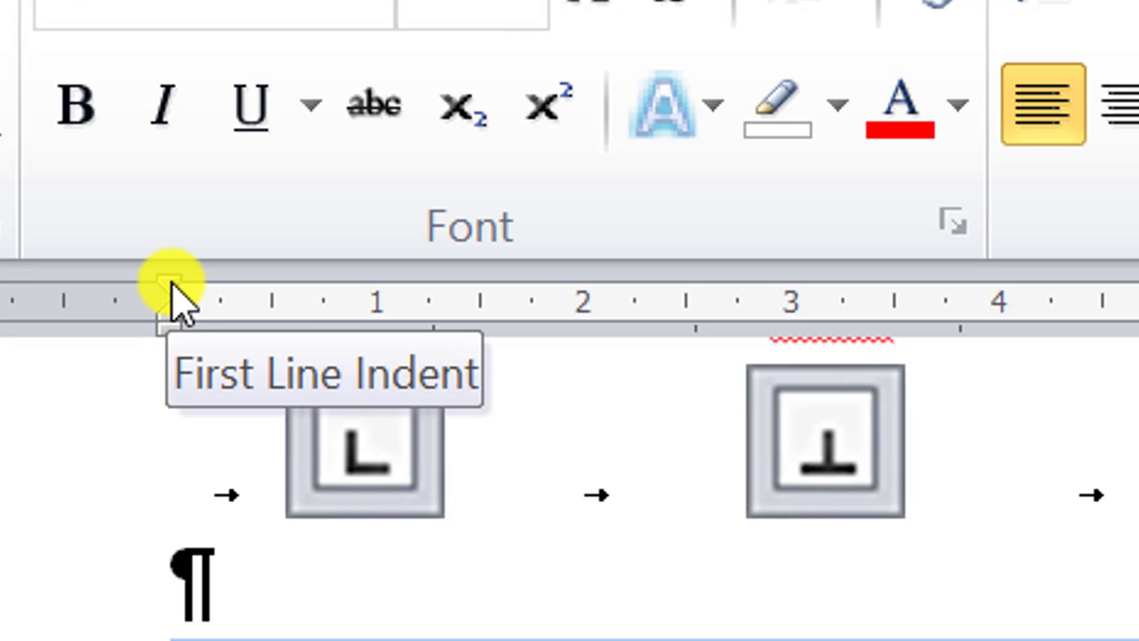
{"action": "mouse_move", "coordinate": [172, 283]}
{"action": "left_mouse_down"}
{"action": "mouse_move", "coordinate": [587, 275]}
{"action": "mouse_move", "coordinate": [538, 266]}
{"action": "left_mouse_up"}
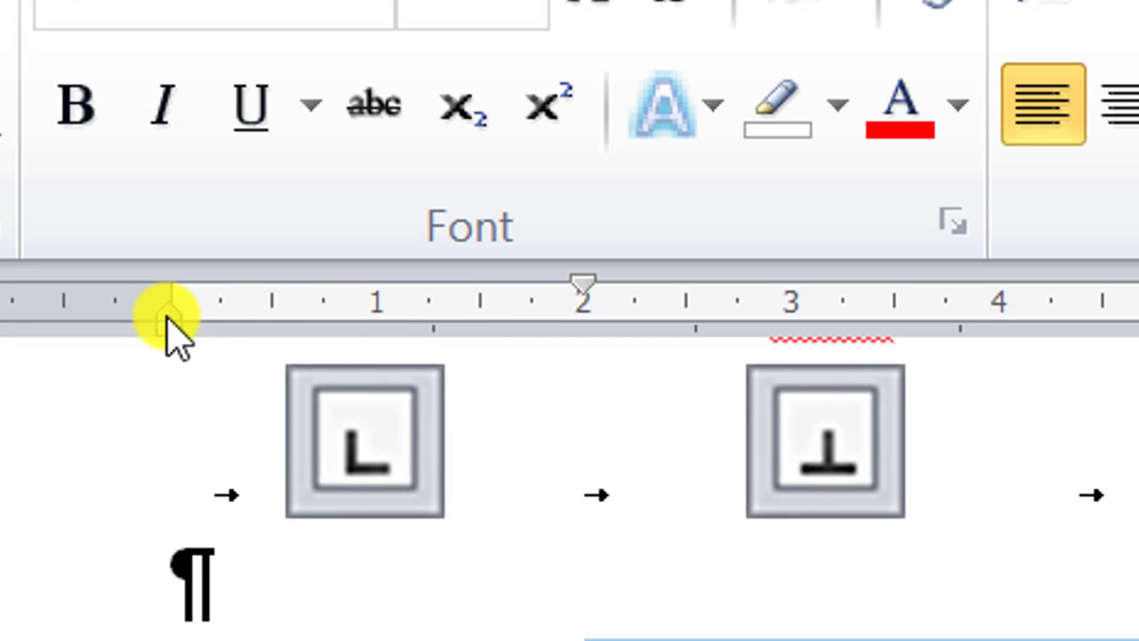
{"action": "mouse_move", "coordinate": [168, 318]}
{"action": "left_mouse_down"}
{"action": "mouse_move", "coordinate": [635, 323]}
{"action": "mouse_move", "coordinate": [242, 332]}
{"action": "mouse_move", "coordinate": [159, 328]}
{"action": "mouse_move", "coordinate": [171, 311]}
{"action": "mouse_move", "coordinate": [809, 326]}
{"action": "mouse_move", "coordinate": [797, 318]}
{"action": "left_mouse_up"}
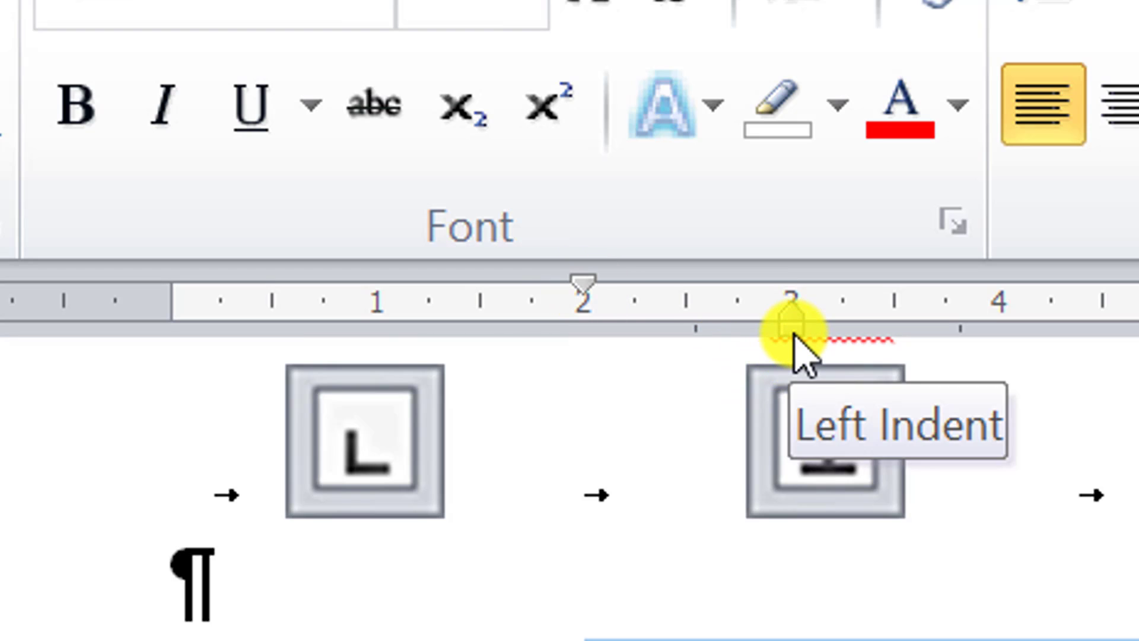
- Reposition the selected paragraph's first-line and hanging indents so that both sit at about 0.75 cm on the ruler
{"action": "left_click_drag", "start_coordinate": [794, 338], "coordinate": [373, 340]}
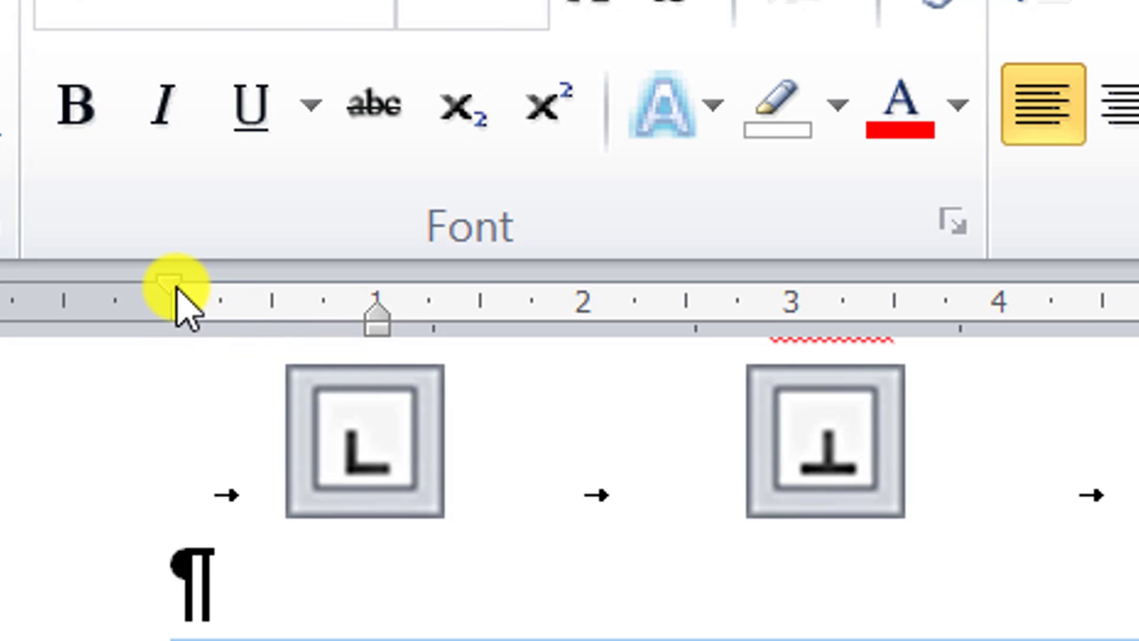
{"action": "left_click_drag", "start_coordinate": [171, 287], "coordinate": [270, 285]}
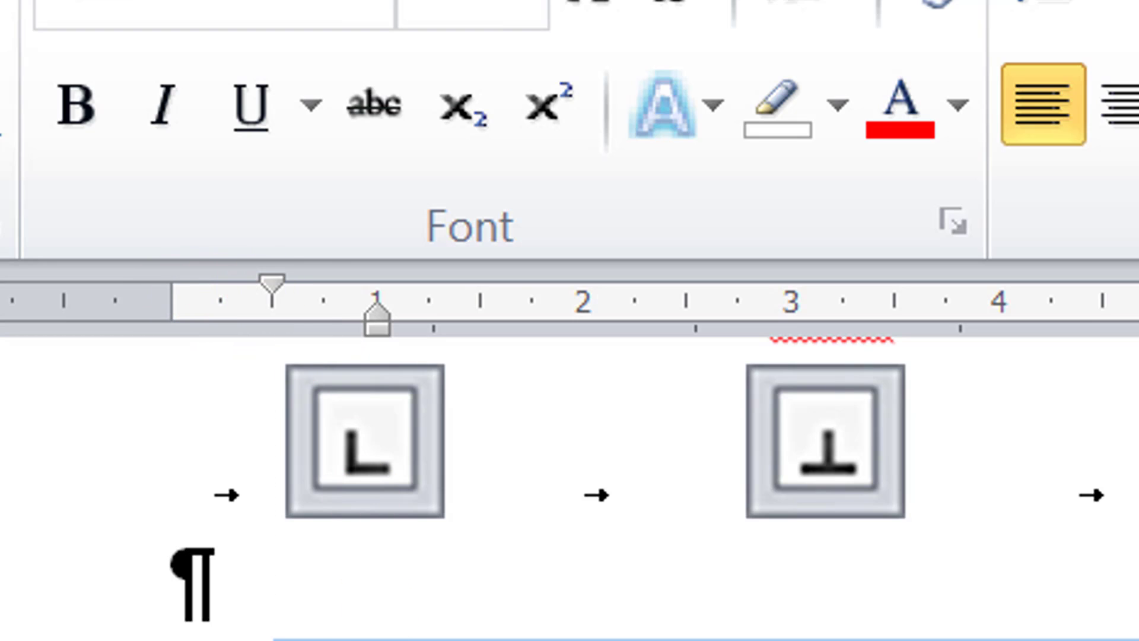
{"action": "mouse_move", "coordinate": [382, 328]}
{"action": "left_mouse_down"}
{"action": "mouse_move", "coordinate": [427, 326]}
{"action": "mouse_move", "coordinate": [443, 343]}
{"action": "left_mouse_up"}
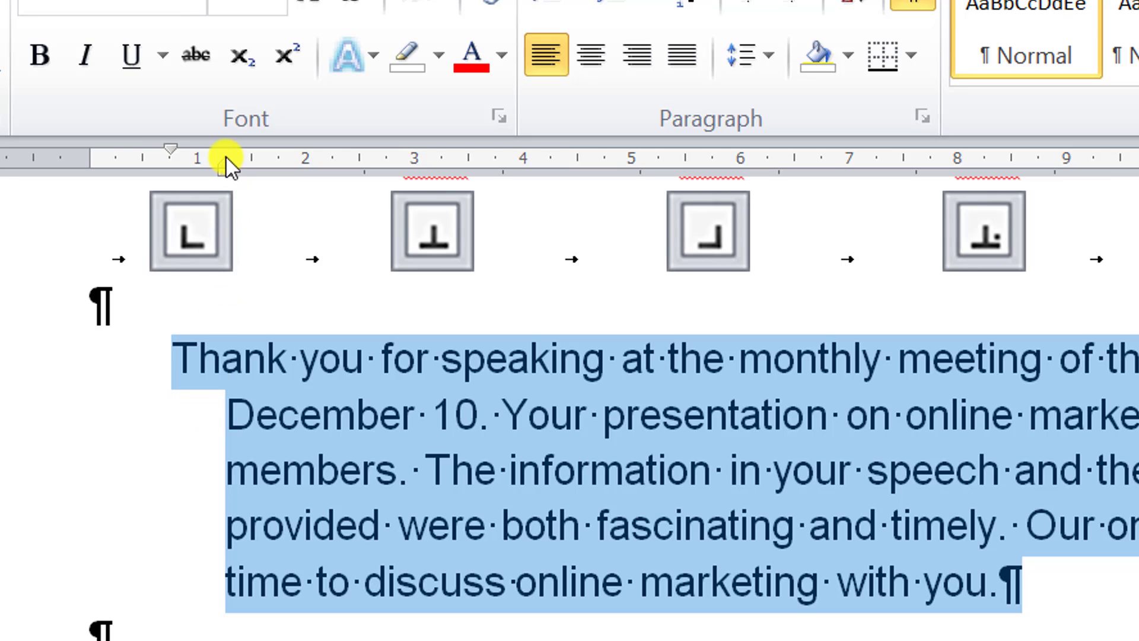
{"action": "left_click_drag", "start_coordinate": [161, 172], "coordinate": [161, 172]}
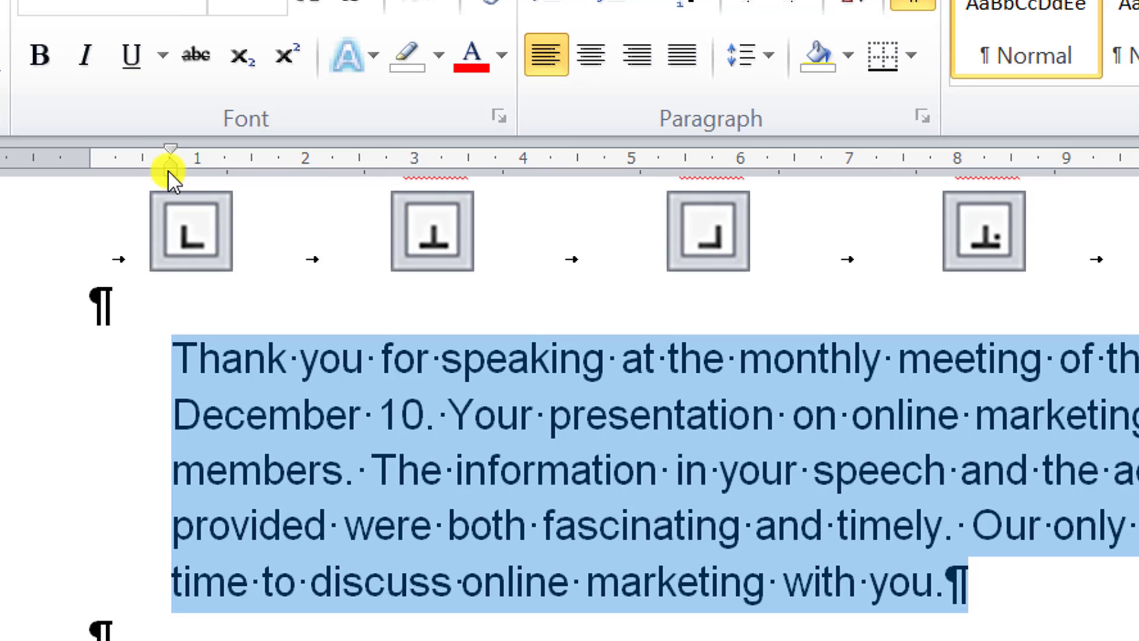
- Move the selected paragraph's left indent to 0 cm, try a first-line indent at 1 cm and return it to 0 cm
{"action": "left_click_drag", "start_coordinate": [172, 175], "coordinate": [88, 177]}
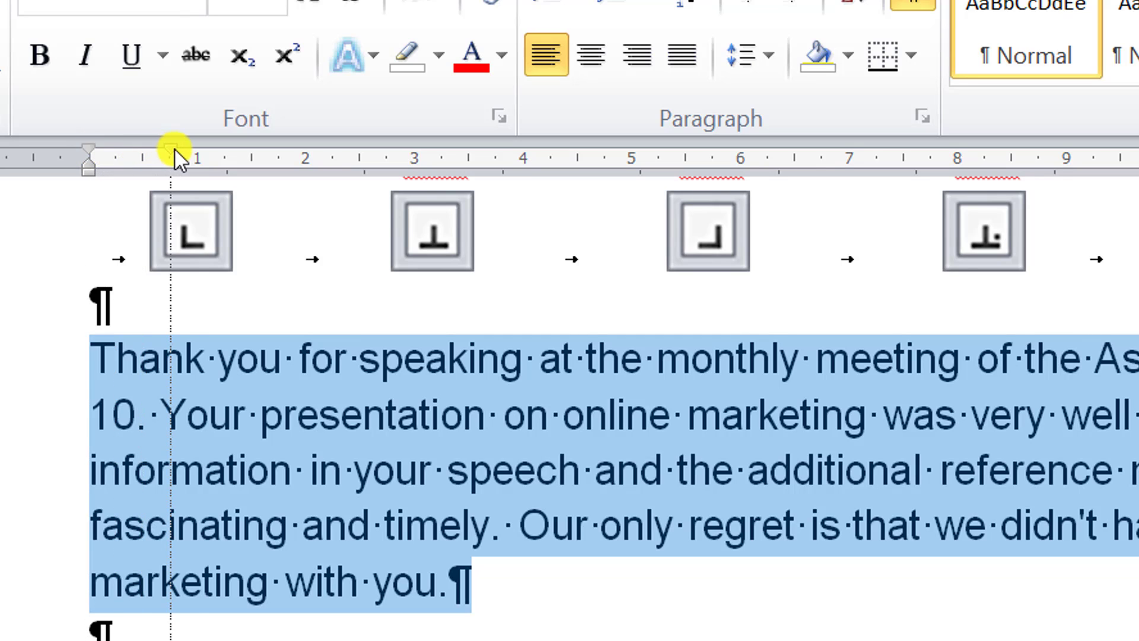
{"action": "left_click_drag", "start_coordinate": [187, 149], "coordinate": [188, 151]}
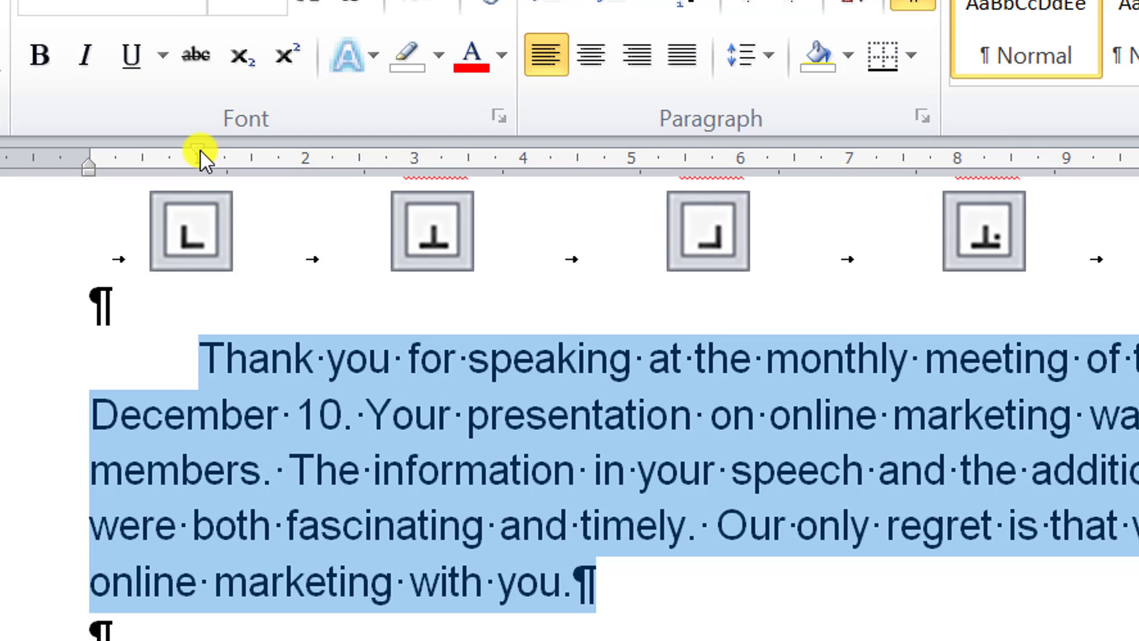
{"action": "left_click_drag", "start_coordinate": [98, 152], "coordinate": [99, 153]}
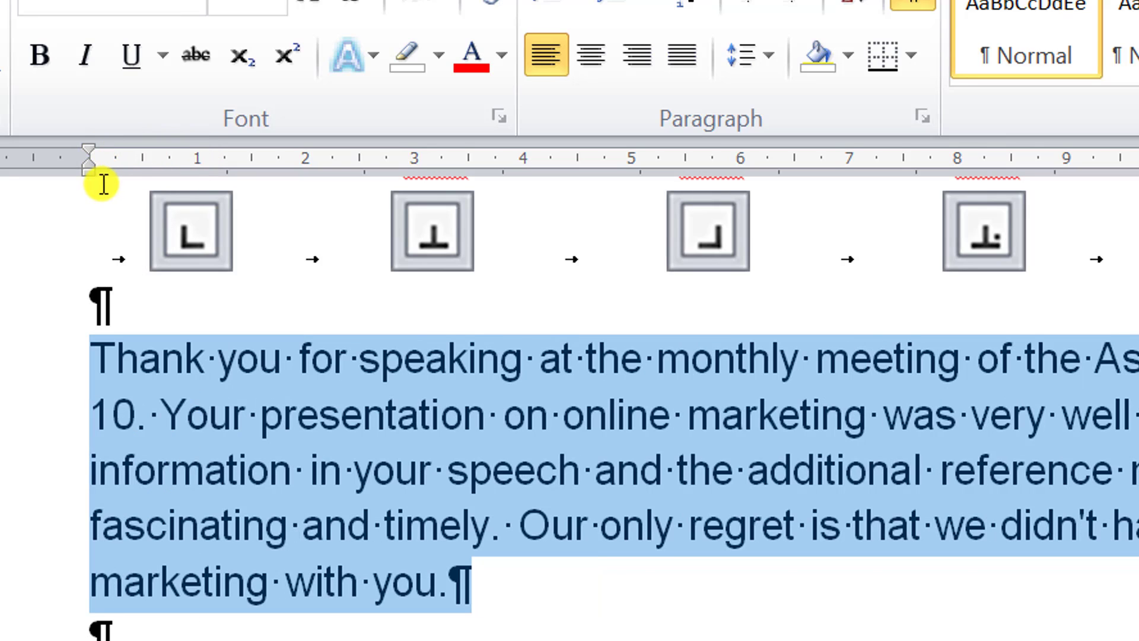
- Try a left indent at 1 cm and a right indent at 14 cm on the paragraph, and return both to the margins
{"action": "left_click_drag", "start_coordinate": [194, 176], "coordinate": [194, 176]}
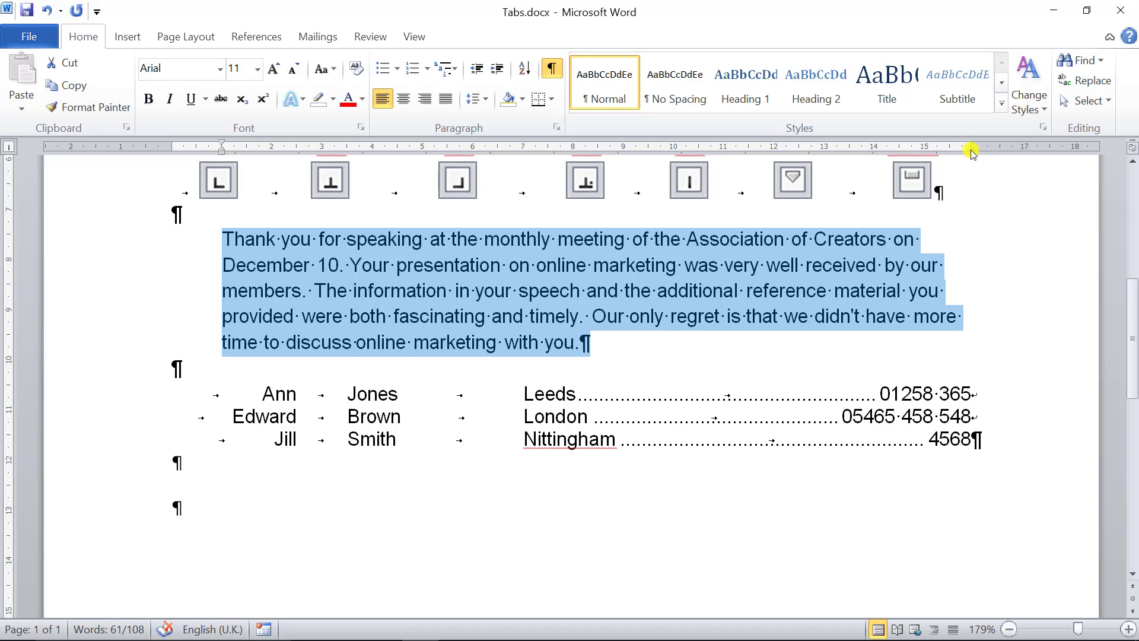
{"action": "left_click_drag", "start_coordinate": [963, 153], "coordinate": [875, 153]}
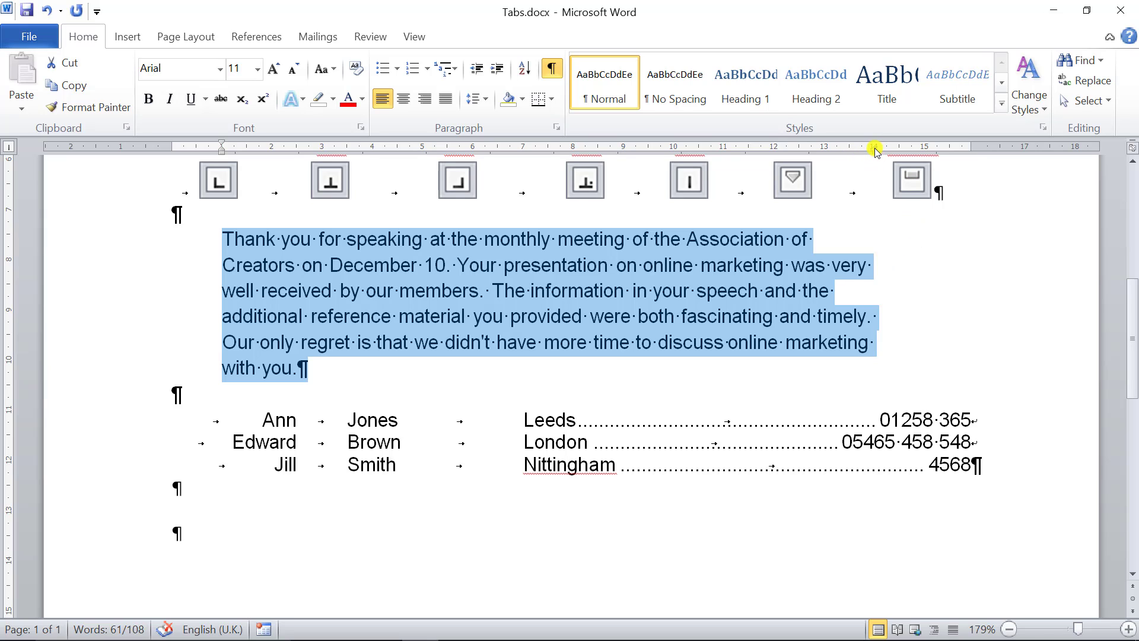
{"action": "left_click_drag", "start_coordinate": [875, 153], "coordinate": [974, 153]}
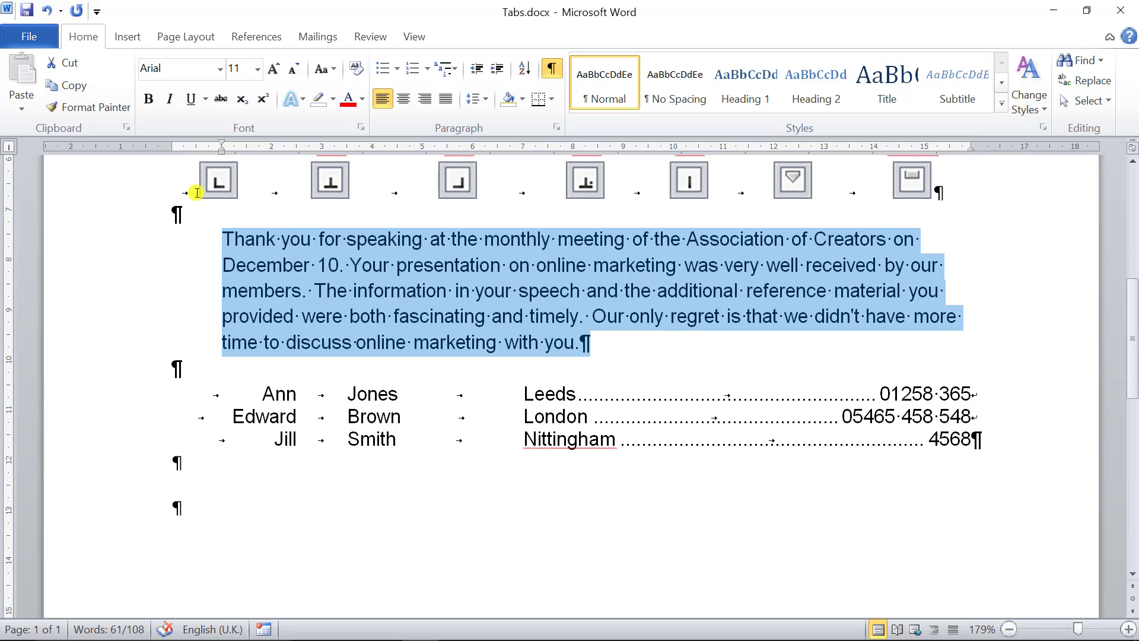
{"action": "key", "text": "ctrl+shift+m"}
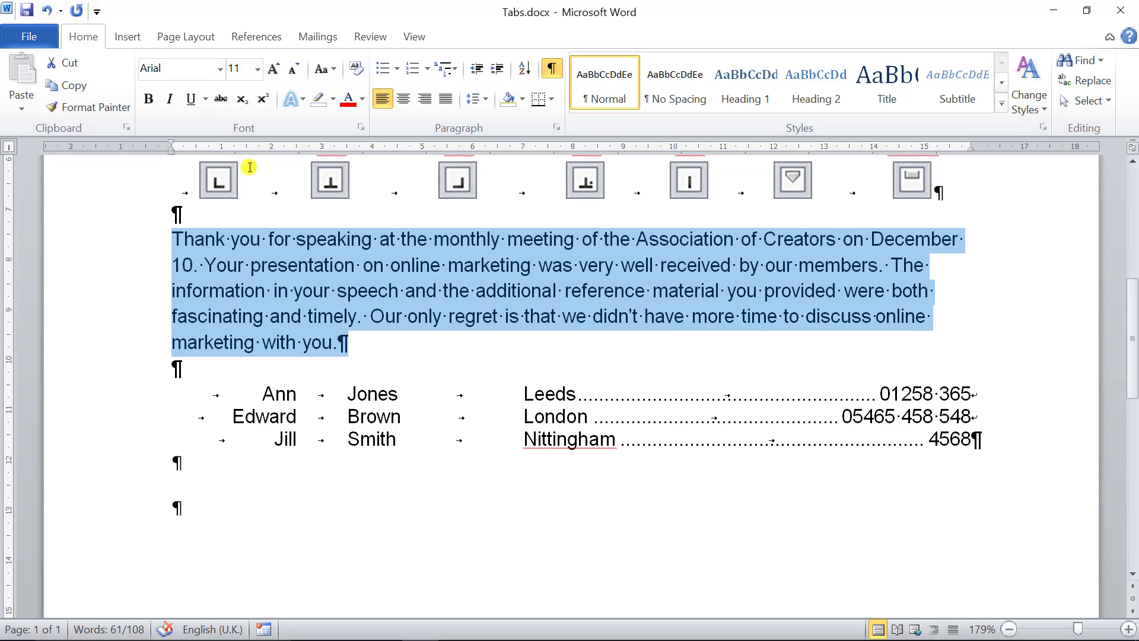
- Try moving the paragraph's left indent to 1 cm and on to 2 cm, and decrease it back to the margin
{"action": "key", "text": "ctrl+m"}
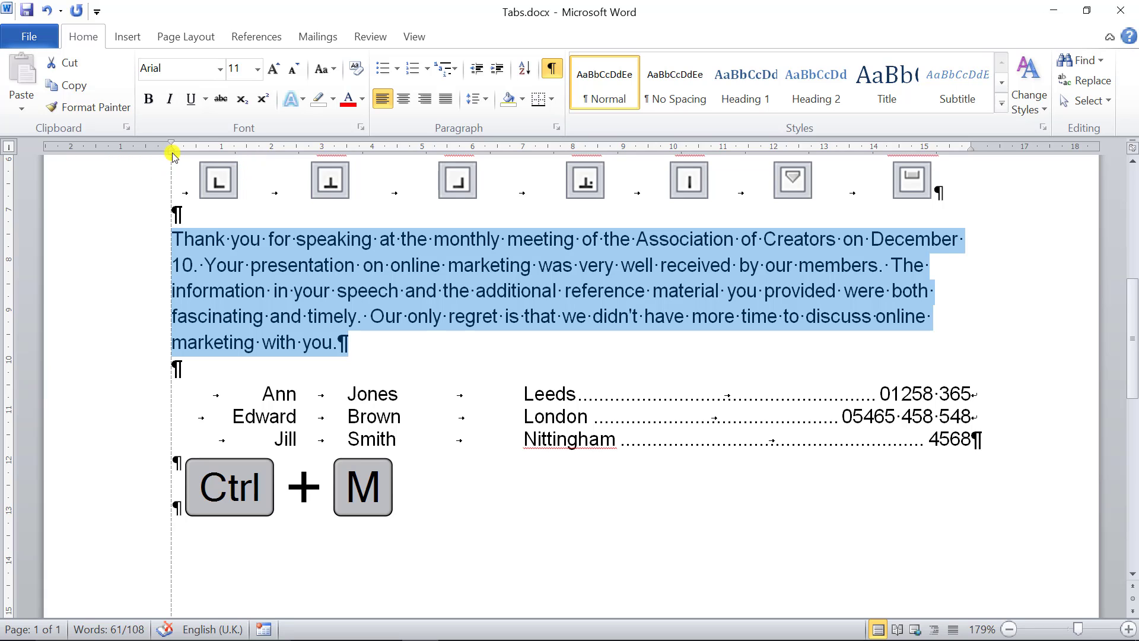
{"action": "left_click_drag", "start_coordinate": [173, 153], "coordinate": [222, 154]}
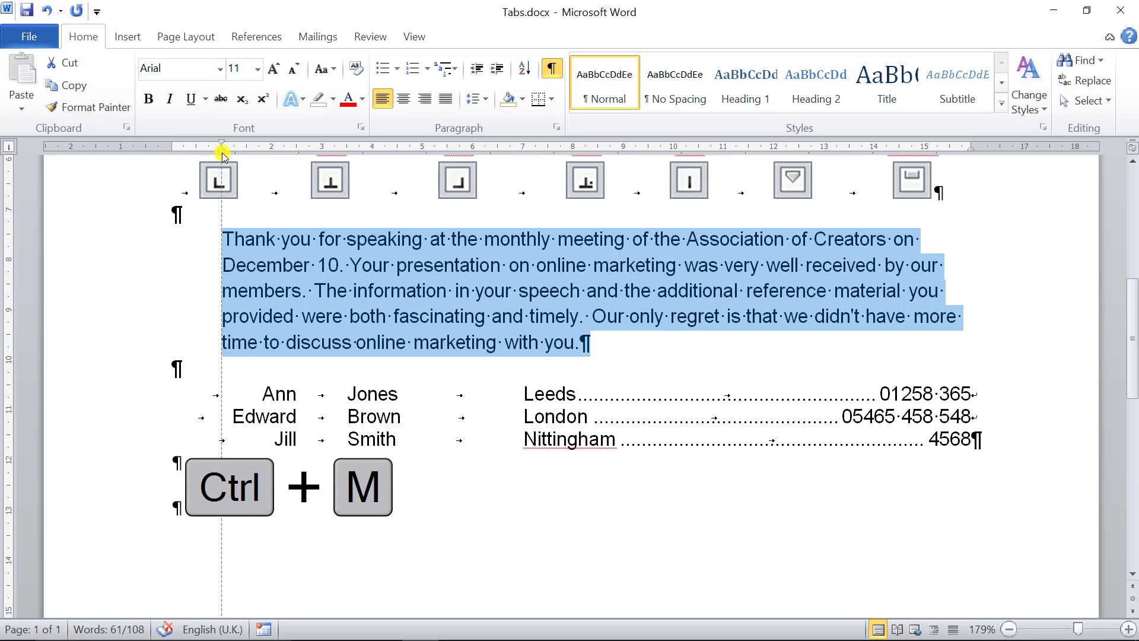
{"action": "left_click_drag", "start_coordinate": [222, 153], "coordinate": [272, 154]}
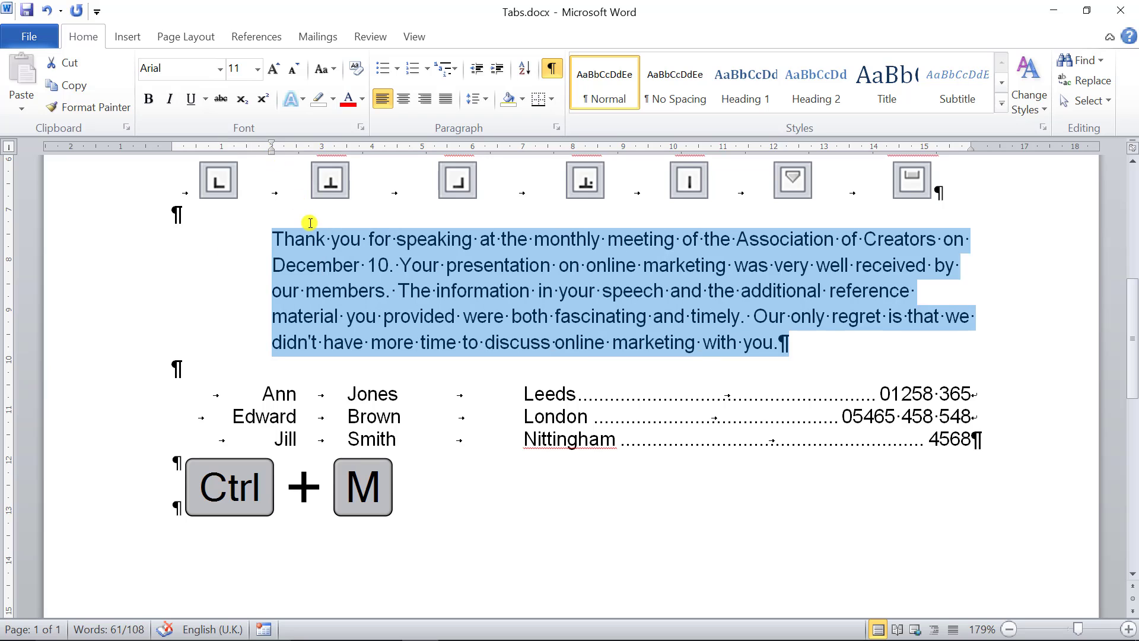
{"action": "key", "text": "ctrl+shift+m"}
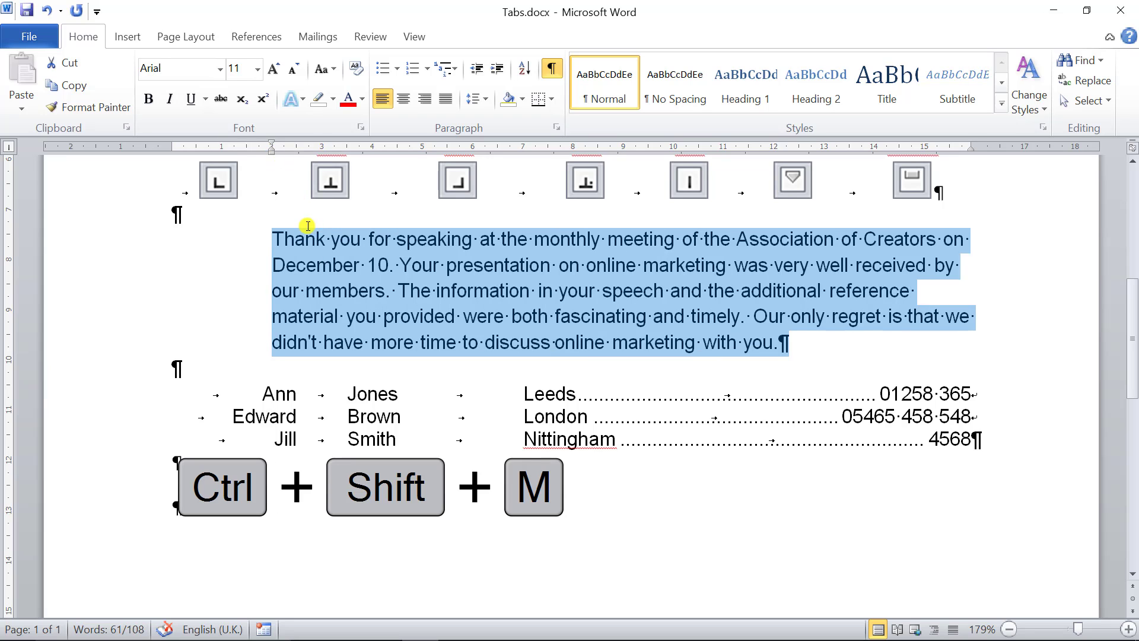
{"action": "key", "text": "ctrl+shift+m"}
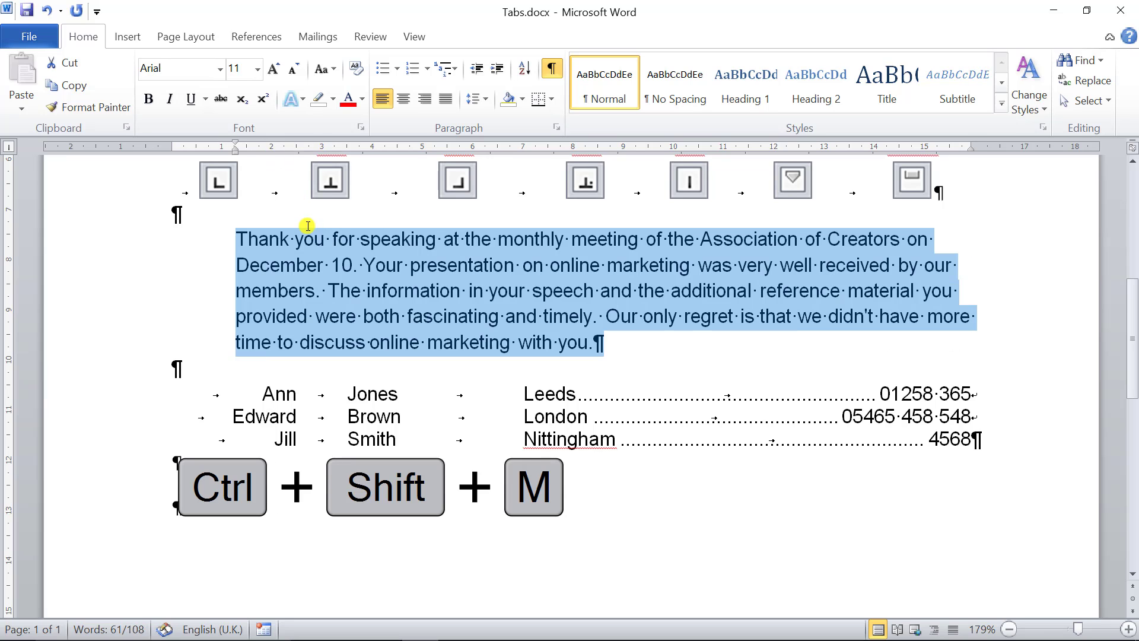
{"action": "key", "text": "ctrl+shift+m"}
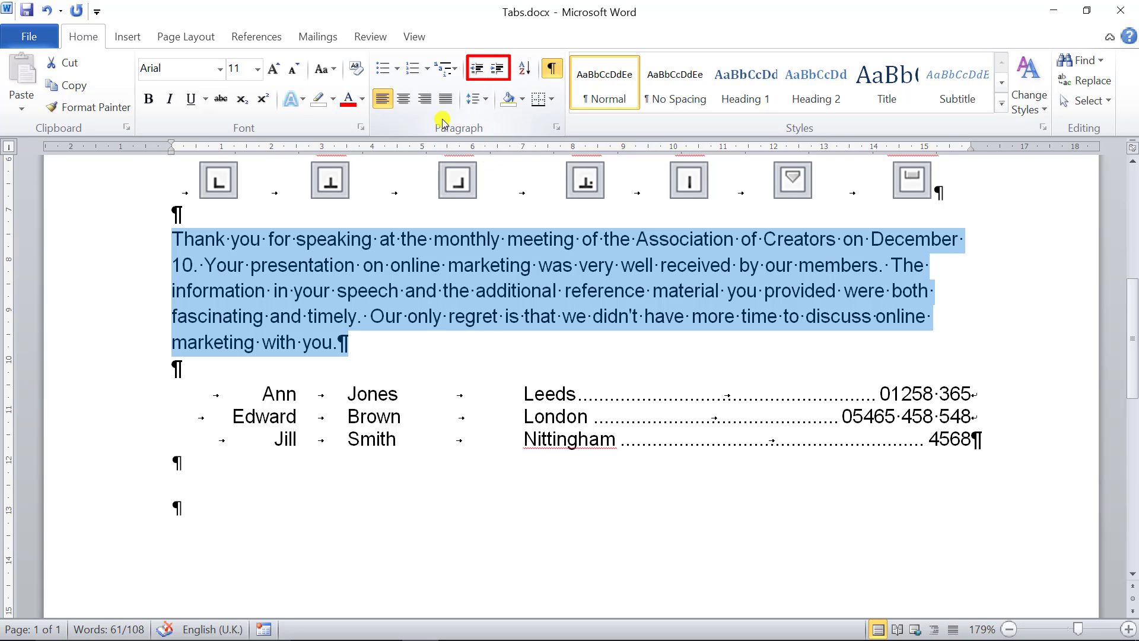
- Try increasing the paragraph's indent by two levels, and decrease it again by two levels
{"action": "left_click", "coordinate": [499, 73]}
{"action": "left_click", "coordinate": [500, 73]}
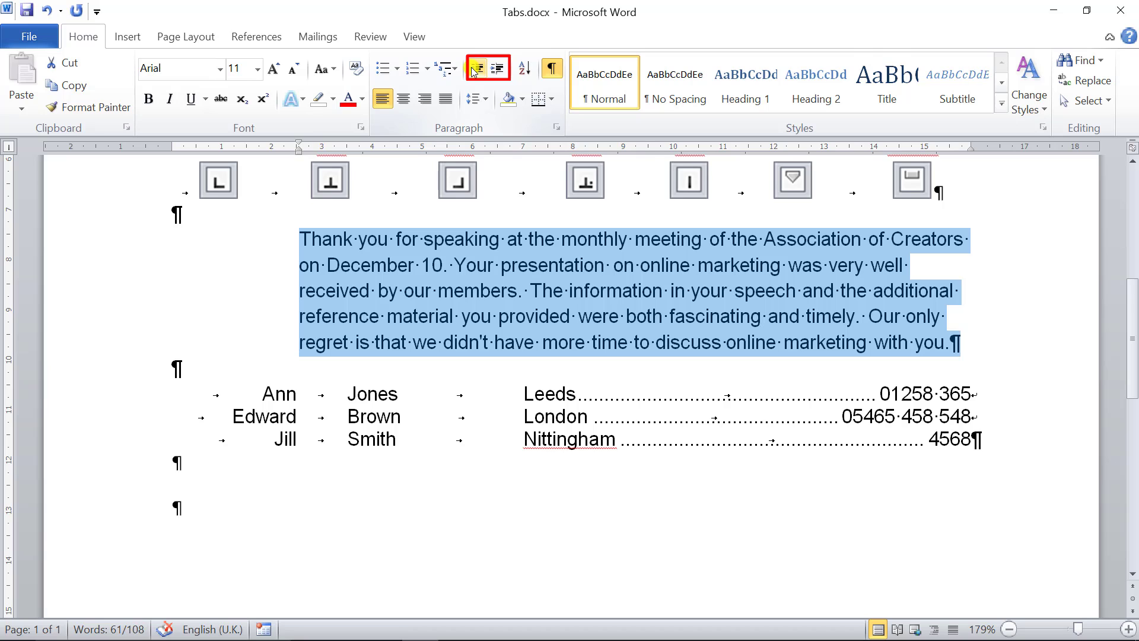
{"action": "left_click", "coordinate": [474, 71]}
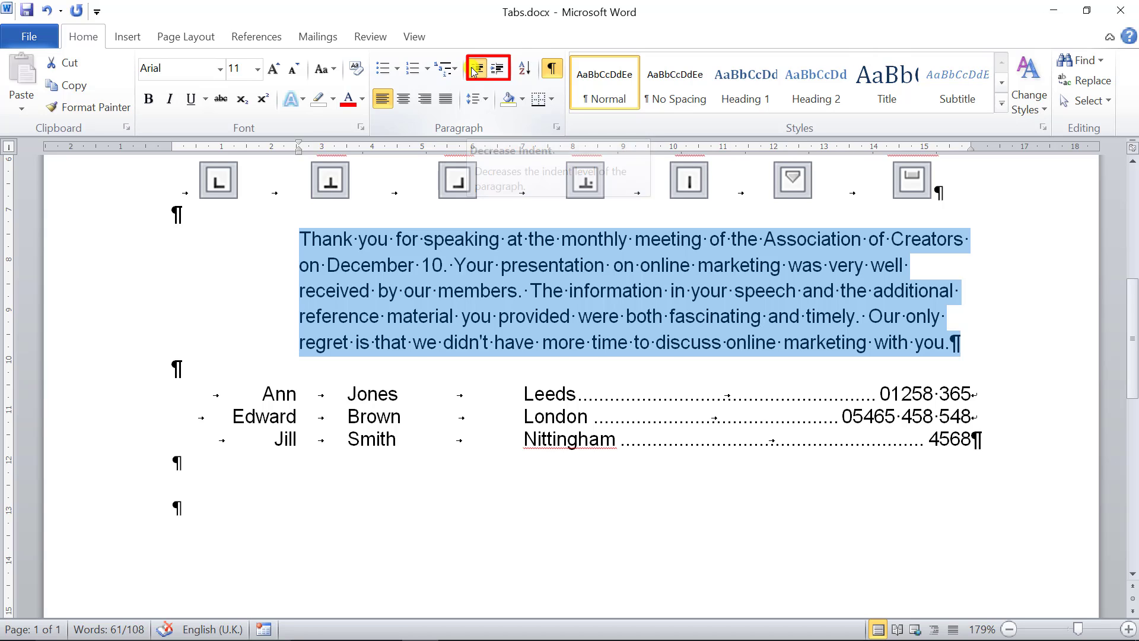
{"action": "left_click", "coordinate": [474, 70]}
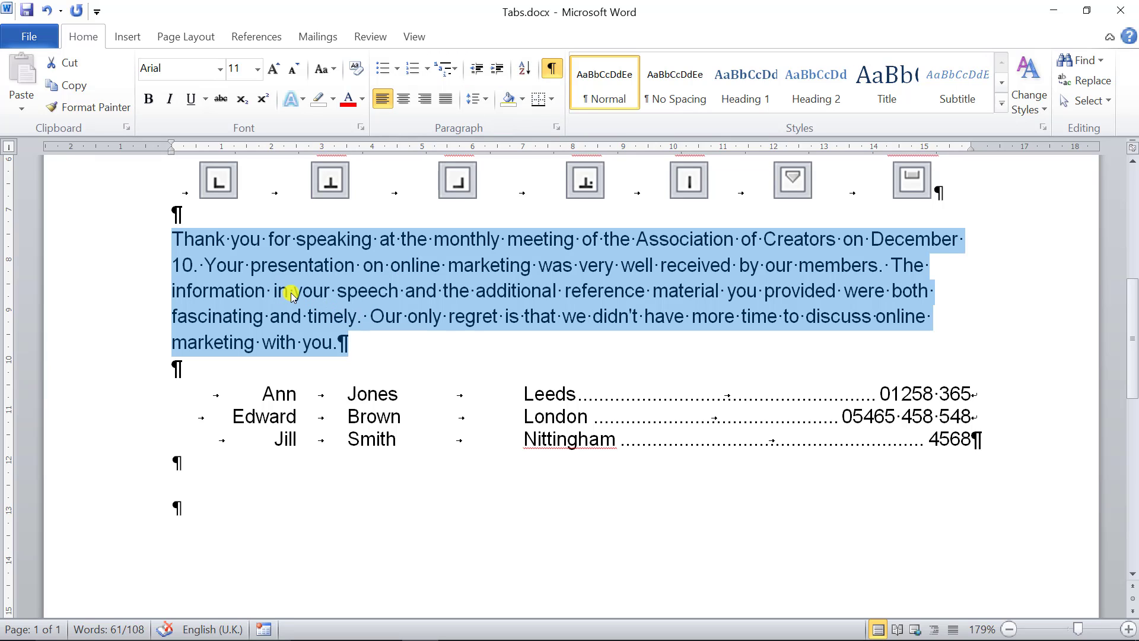
- Try a hanging indent two levels deep on the paragraph, and reduce it level by level until it is removed
{"action": "key", "text": "ctrl+t"}
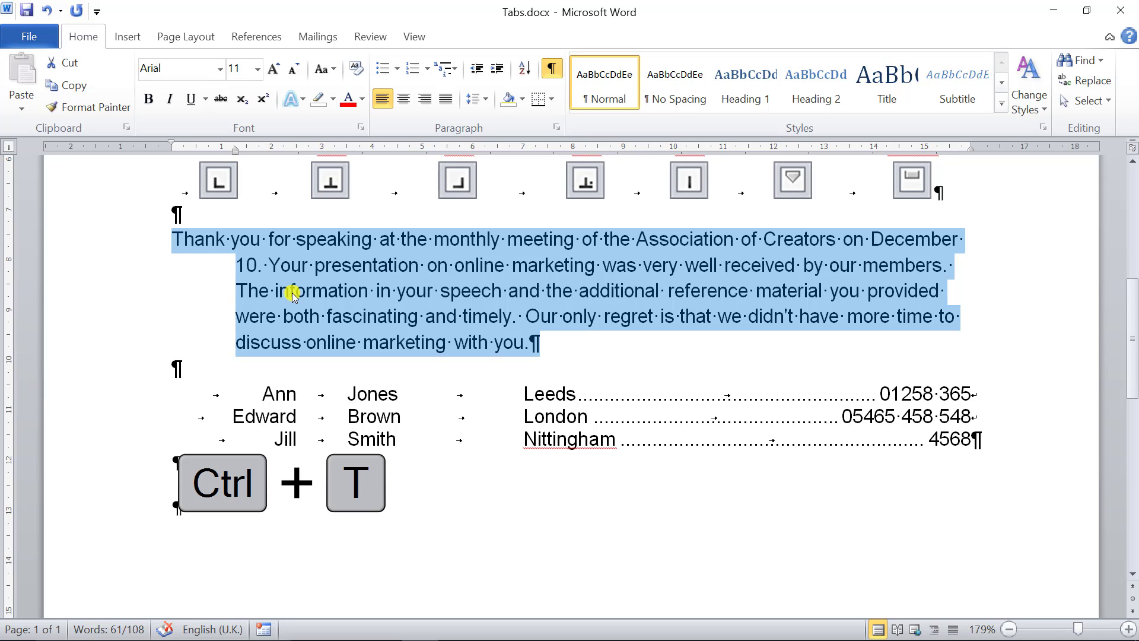
{"action": "key", "text": "ctrl+shift+t"}
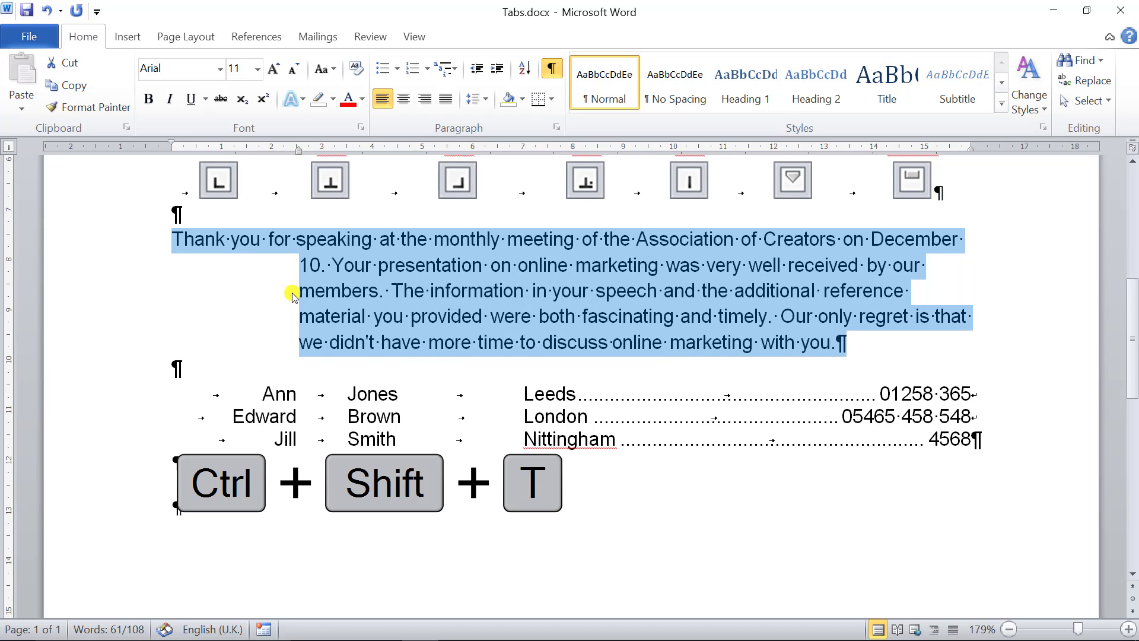
{"action": "key", "text": "ctrl+shift+t"}
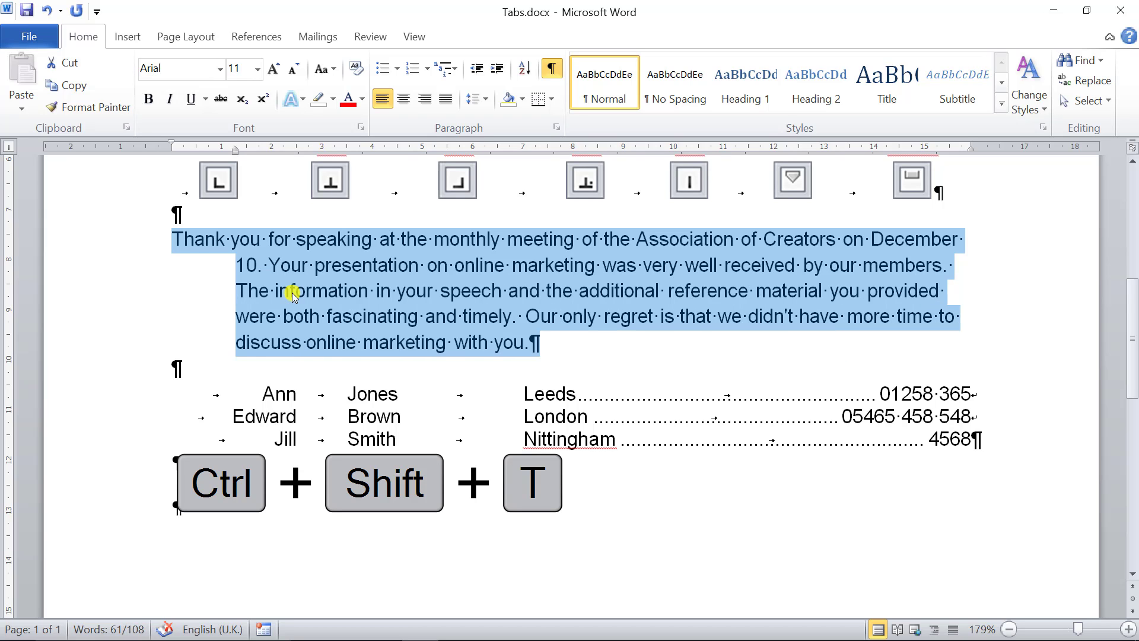
{"action": "key", "text": "ctrl+shift+t"}
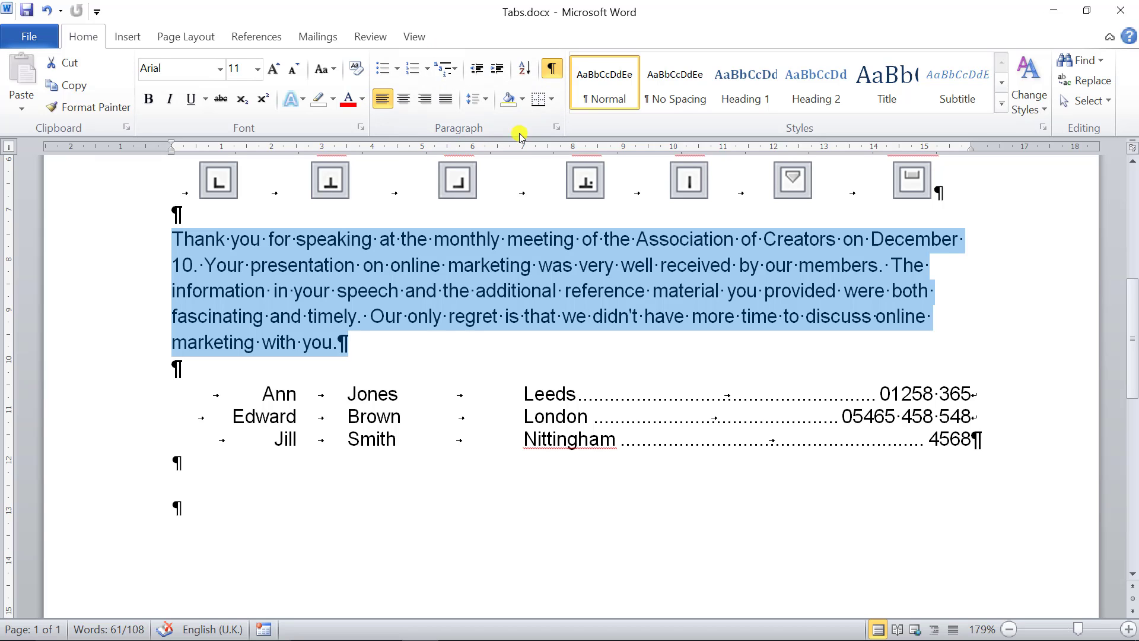
- Preview 1.27 cm first-line and hanging special indents for the paragraph in the Paragraph dialog, and set the special indent back to (none)
{"action": "left_click", "coordinate": [557, 128]}
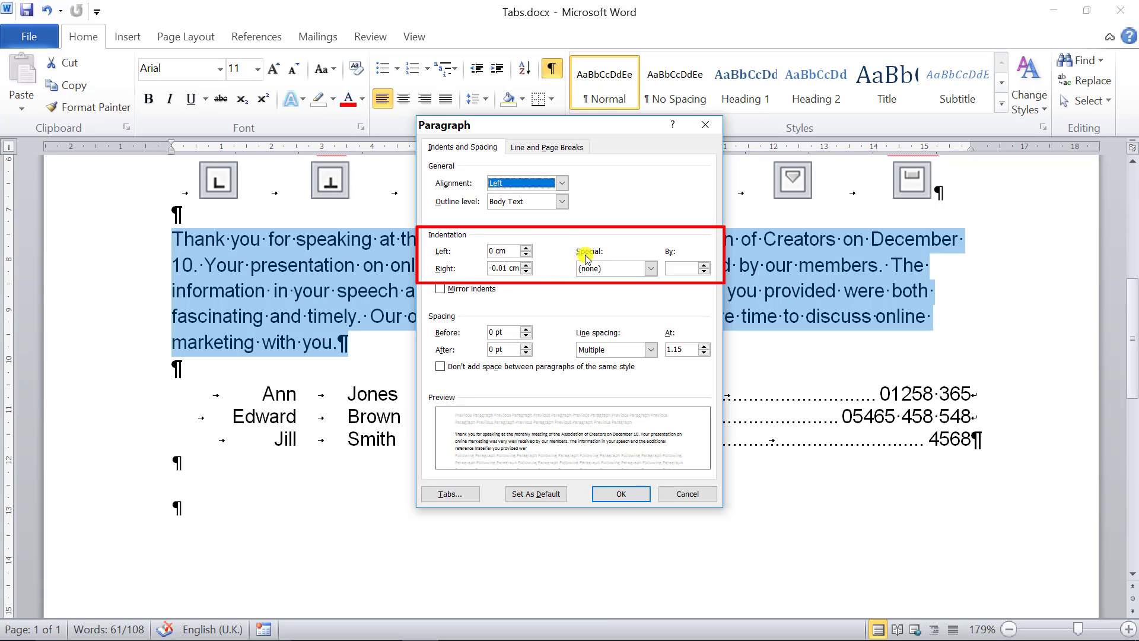
{"action": "left_click", "coordinate": [652, 269]}
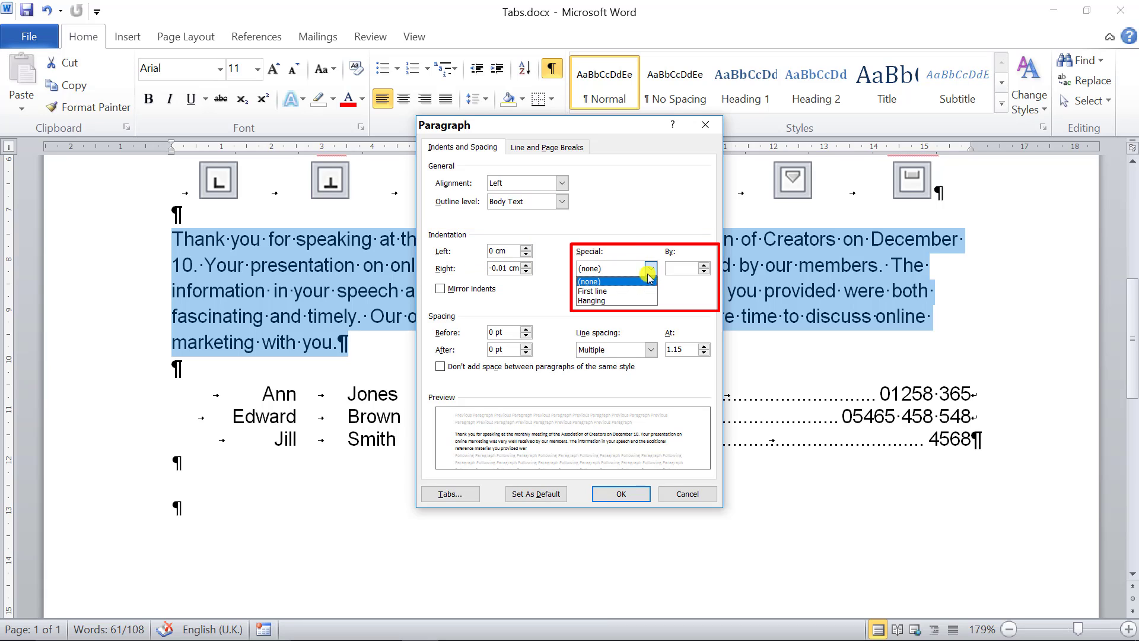
{"action": "left_click", "coordinate": [599, 292]}
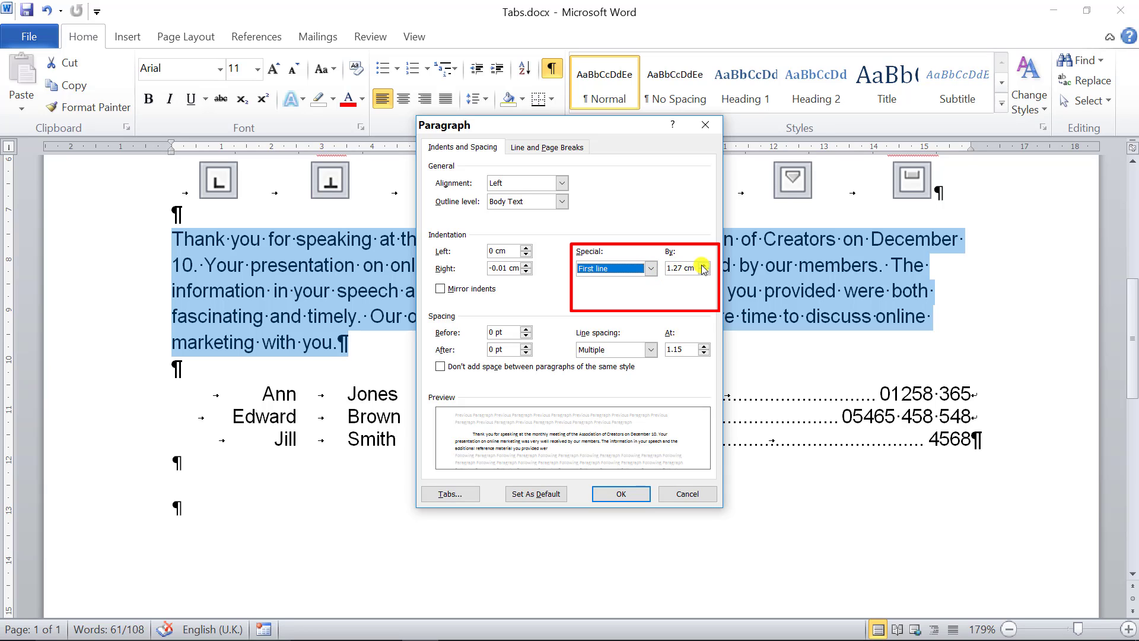
{"action": "left_click", "coordinate": [651, 268]}
{"action": "left_click", "coordinate": [618, 301]}
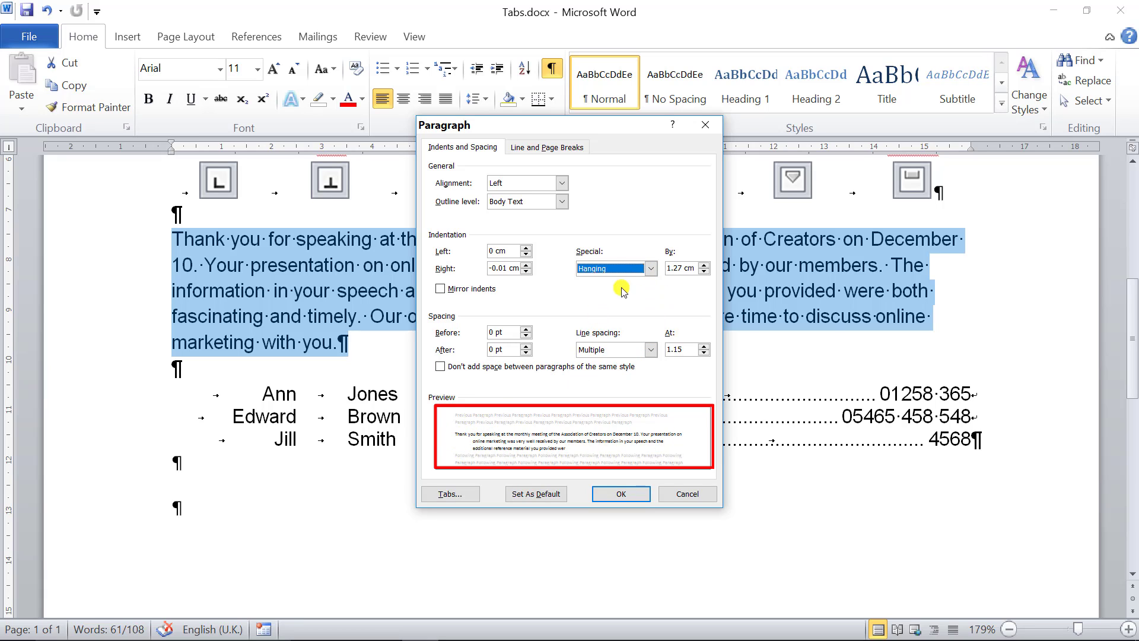
{"action": "left_click", "coordinate": [650, 268]}
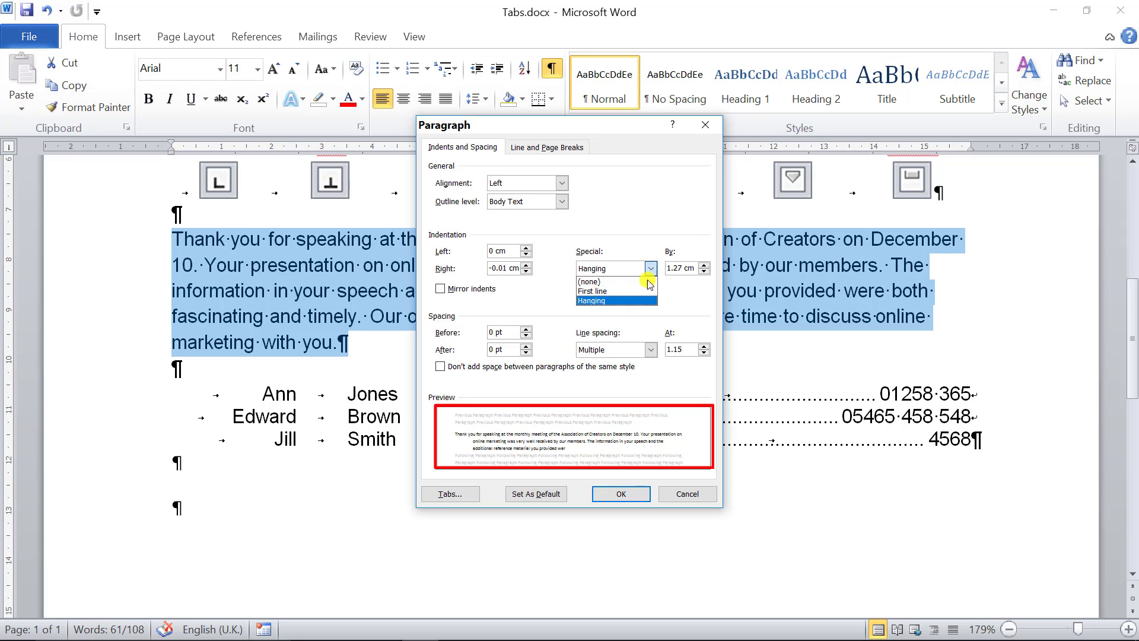
{"action": "left_click", "coordinate": [617, 292]}
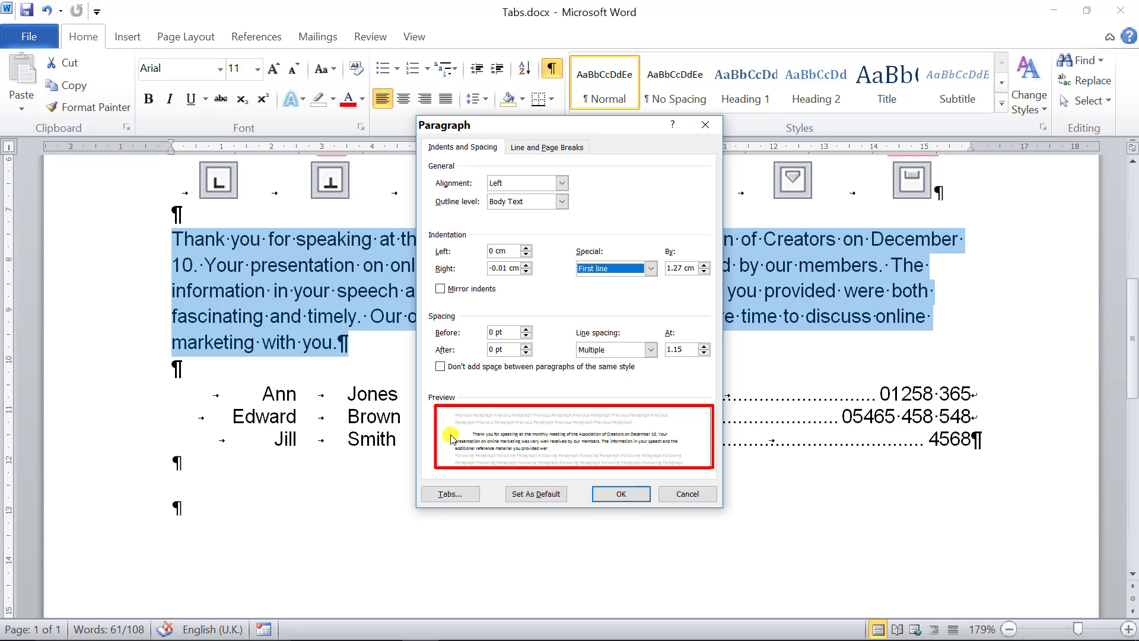
{"action": "left_click", "coordinate": [651, 271]}
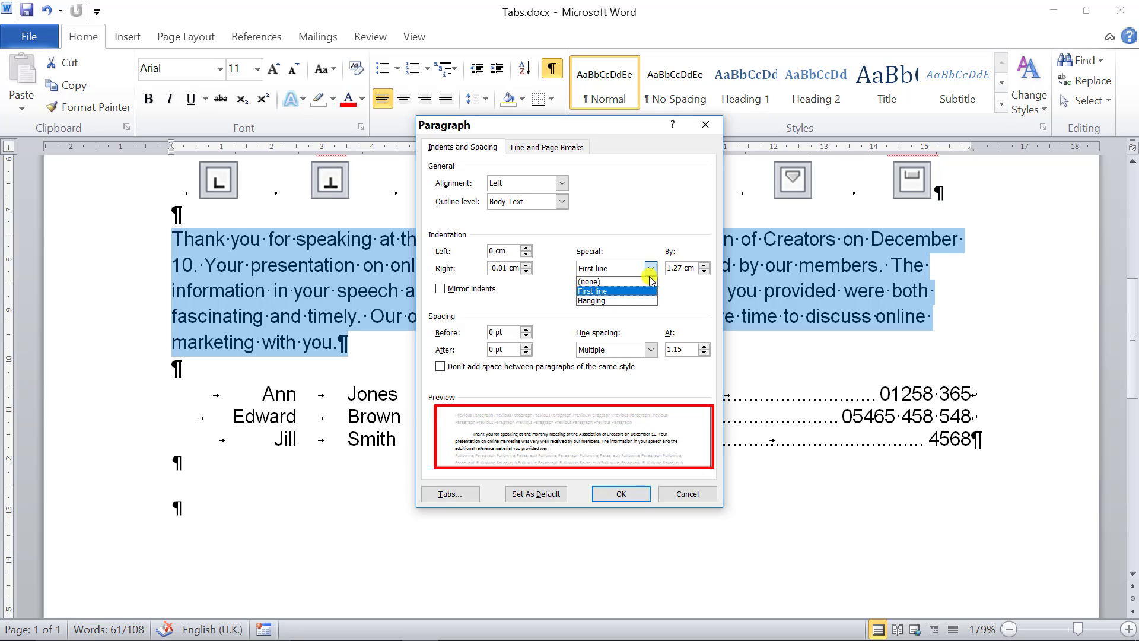
{"action": "left_click", "coordinate": [593, 281]}
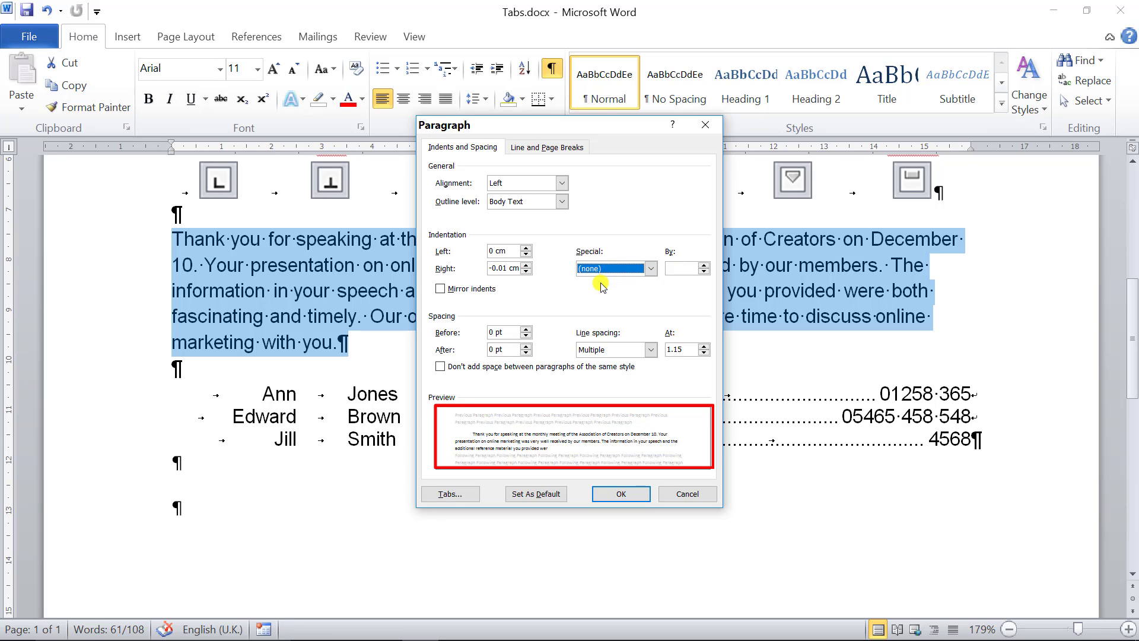
- Try a right indent of 0 cm and a left indent of 1.4 cm in the Paragraph dialog, and discard the changes
{"action": "left_click", "coordinate": [526, 265]}
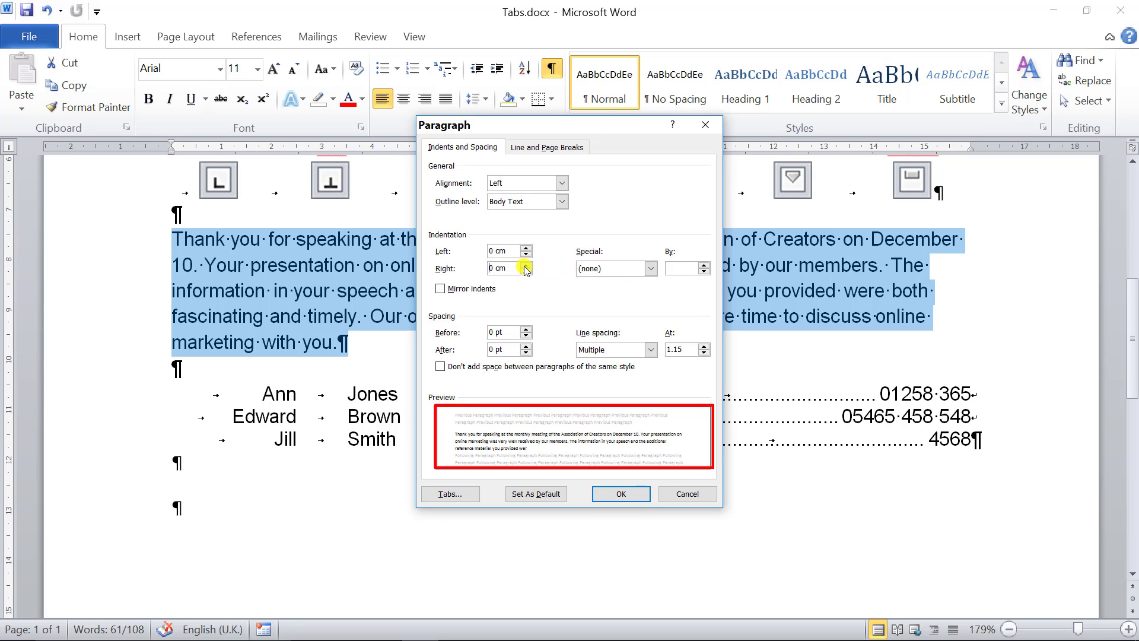
{"action": "left_click", "coordinate": [525, 247]}
{"action": "left_click", "coordinate": [525, 248]}
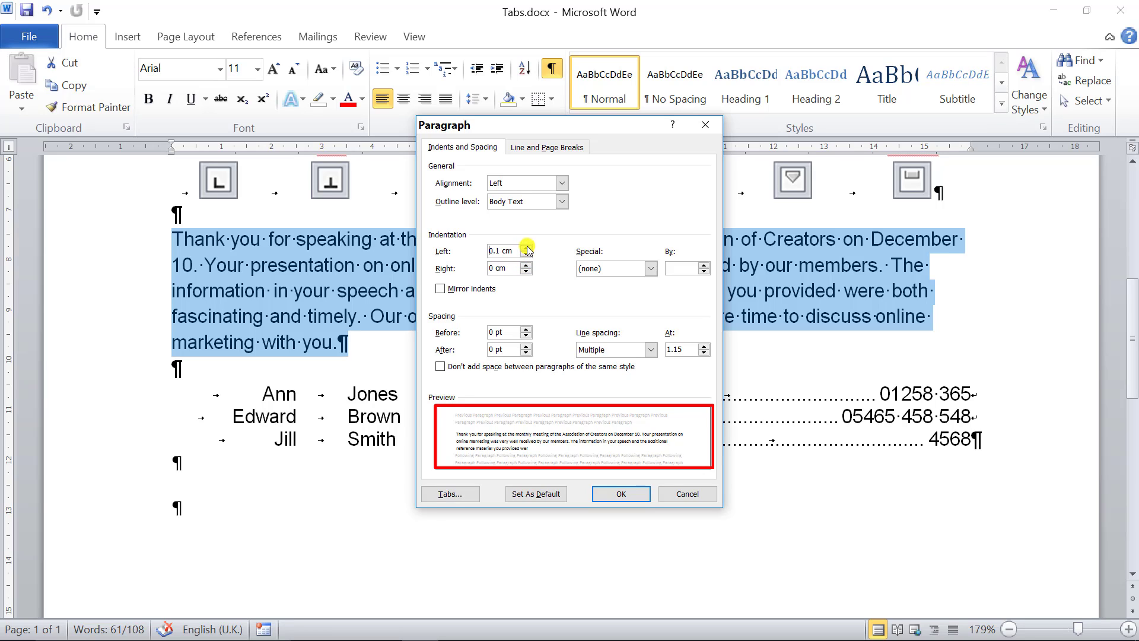
{"action": "left_click", "coordinate": [526, 247]}
{"action": "left_click", "coordinate": [525, 247]}
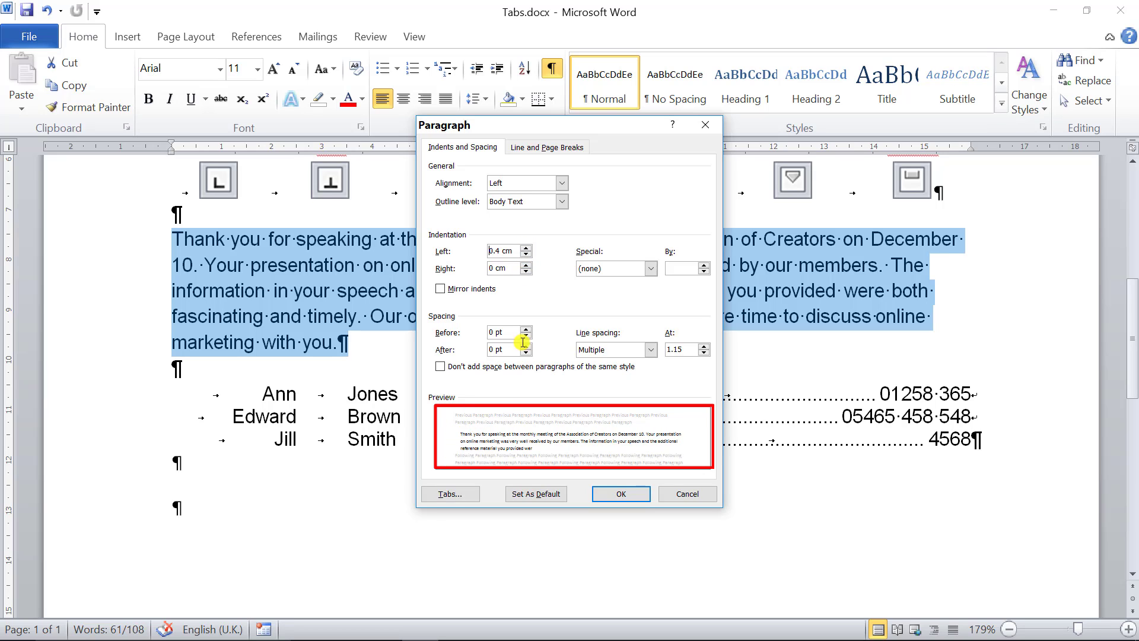
{"action": "left_click", "coordinate": [526, 248]}
{"action": "left_click", "coordinate": [526, 247]}
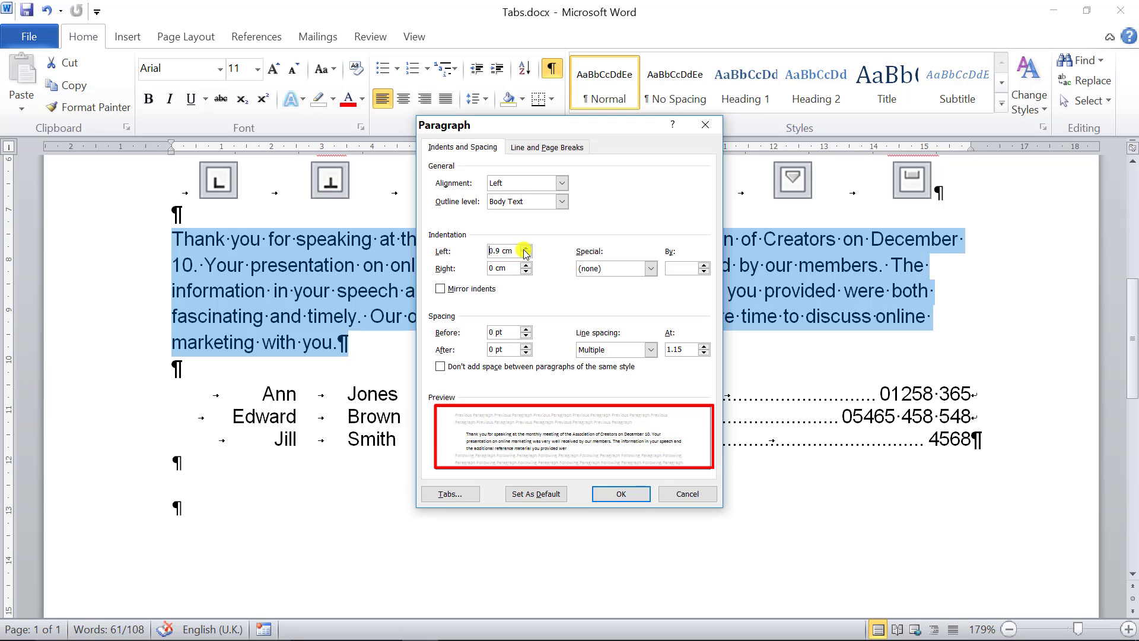
{"action": "left_click", "coordinate": [526, 248]}
{"action": "left_click", "coordinate": [525, 248]}
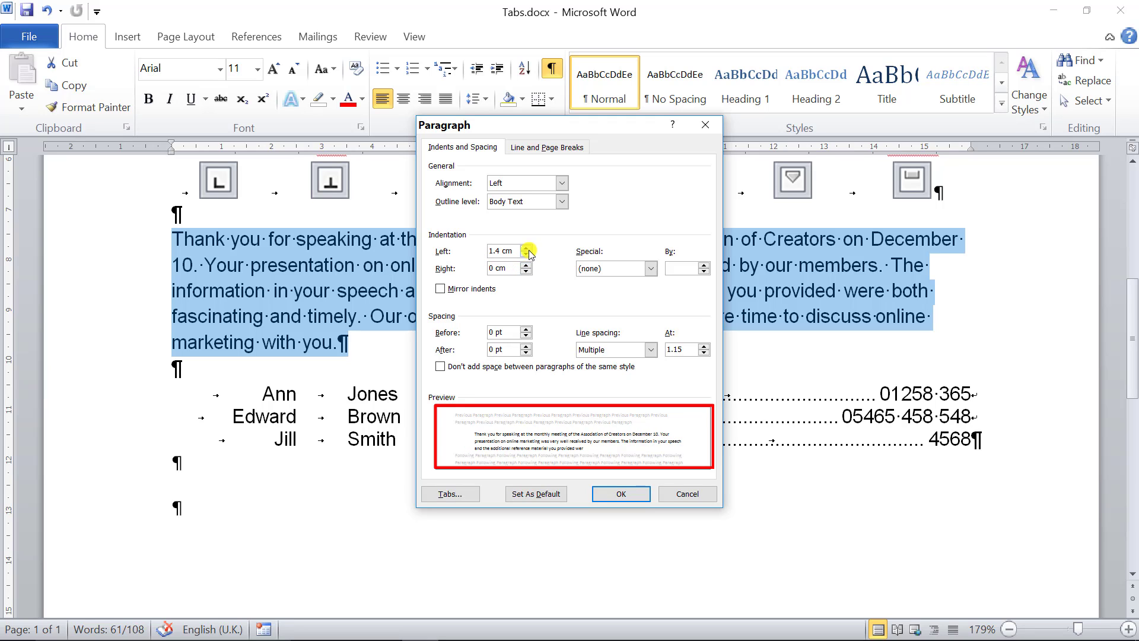
{"action": "left_click", "coordinate": [688, 494]}
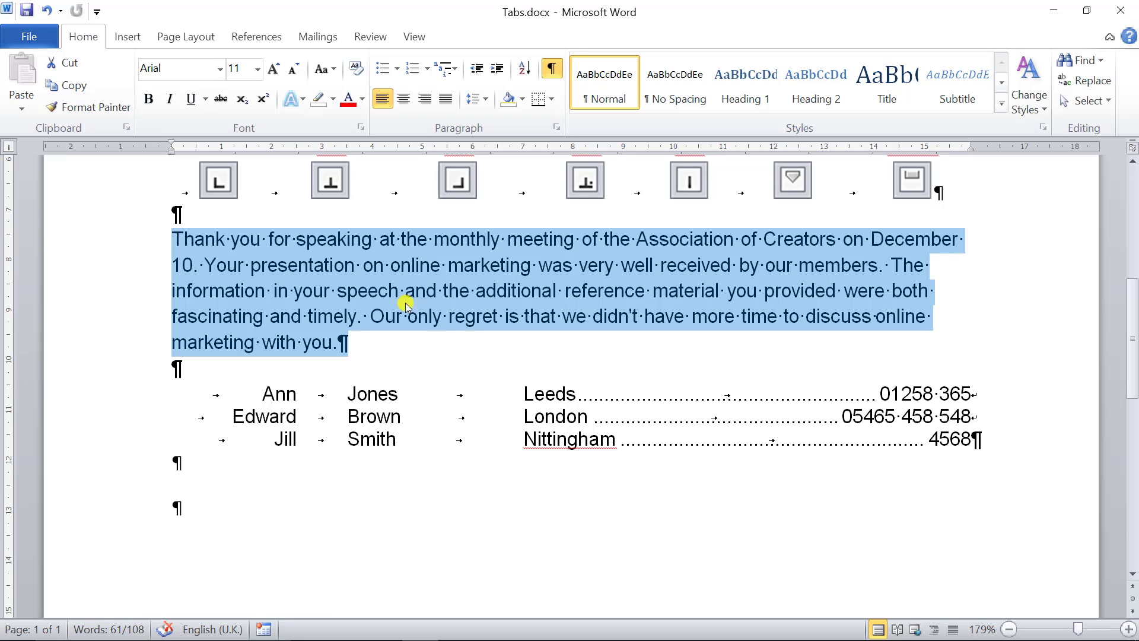
- Hide the formatting marks in Tabs.docx
{"action": "left_click", "coordinate": [552, 68]}
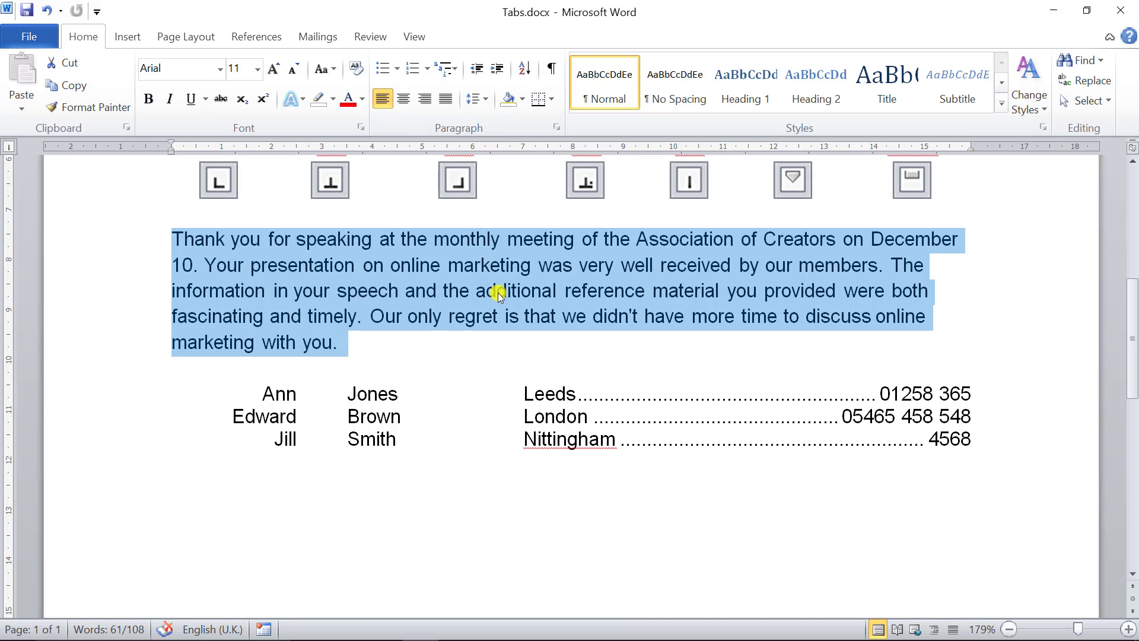